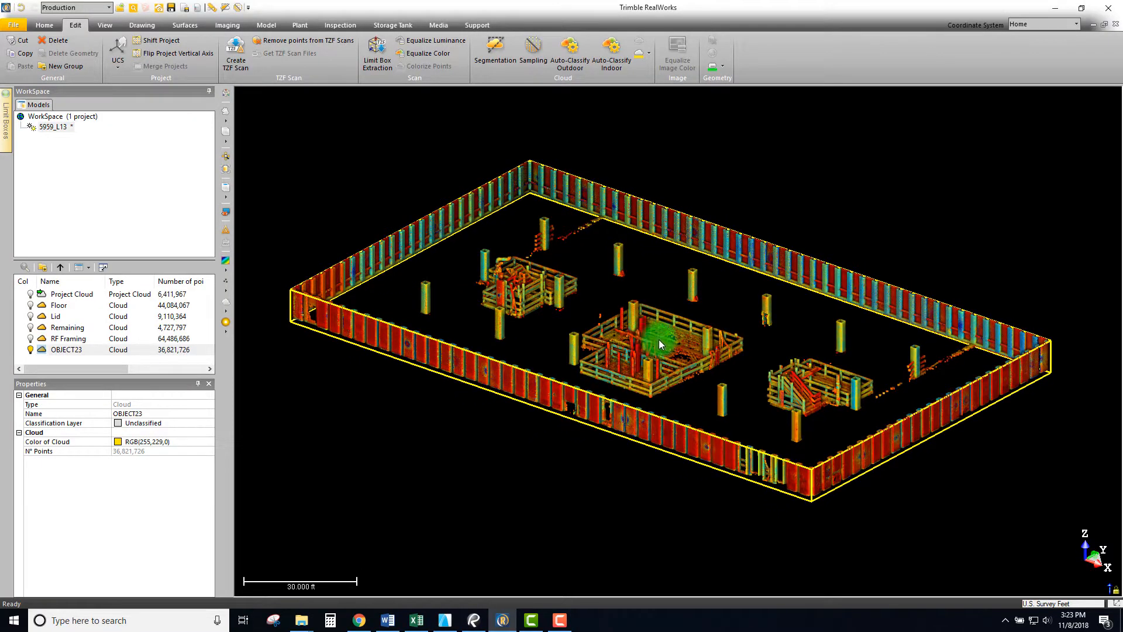
Examine the walls, columns and railings of the OBJECT23 cloud from several angles
middle_drag(679, 360, 714, 373)
drag(691, 360, 728, 379)
middle_drag(713, 378, 742, 336)
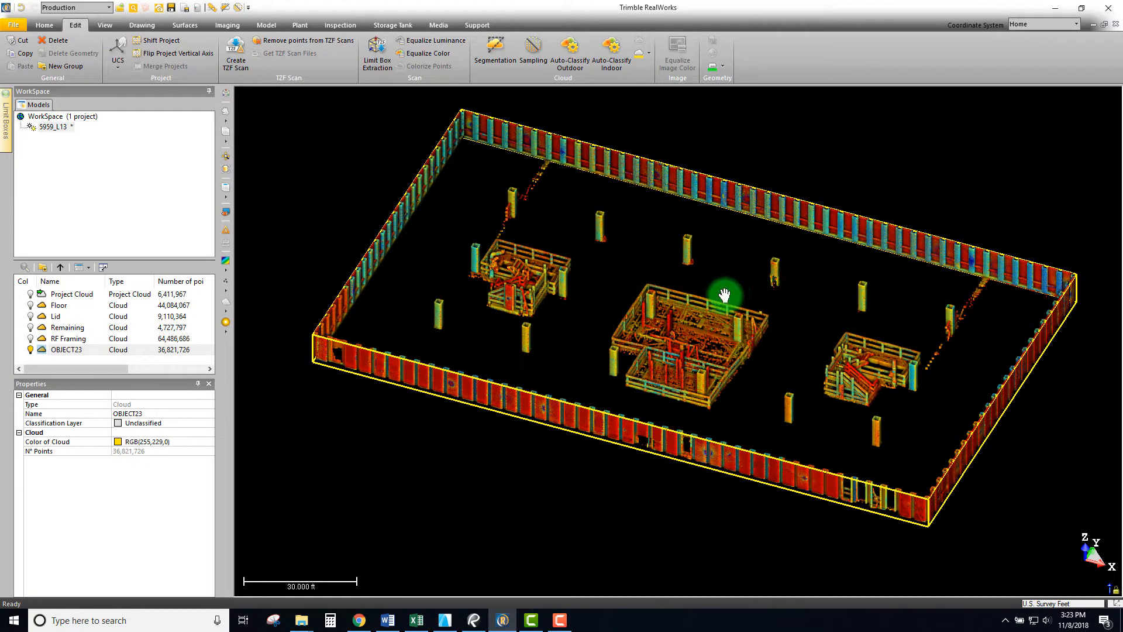
middle_drag(725, 296, 682, 332)
scroll(701, 296, down, 1)
drag(680, 346, 835, 256)
mouse_move(690, 299)
mouse_down()
mouse_move(742, 296)
mouse_move(682, 305)
mouse_move(679, 291)
mouse_up()
middle_drag(679, 290, 648, 338)
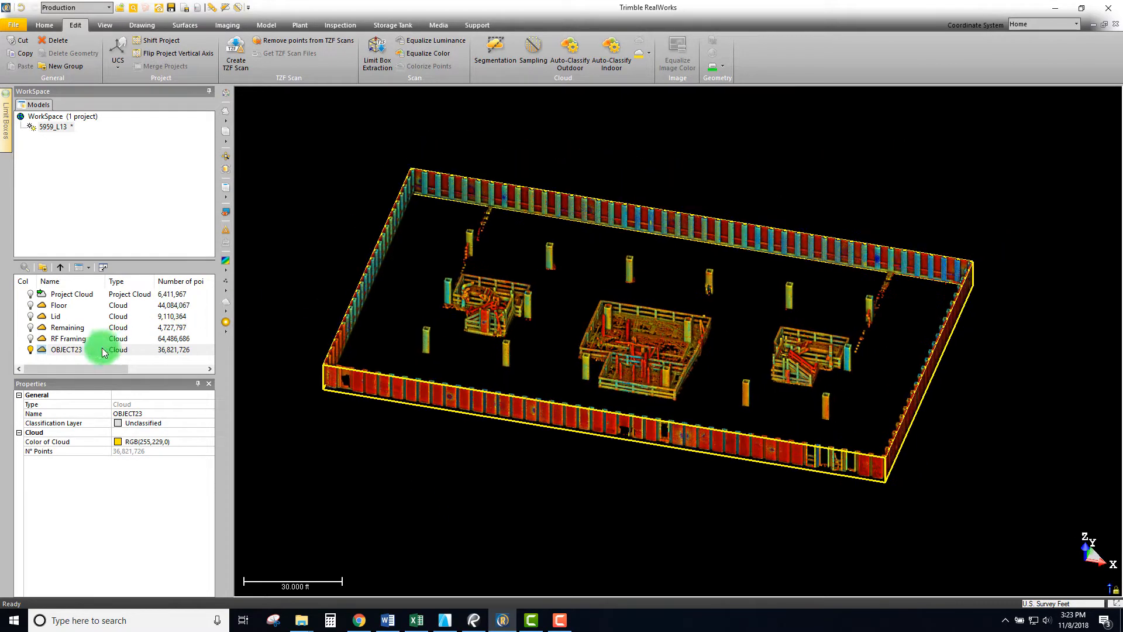
Display the Remaining cloud and hide the OBJECT23 cloud
right_click(65, 328)
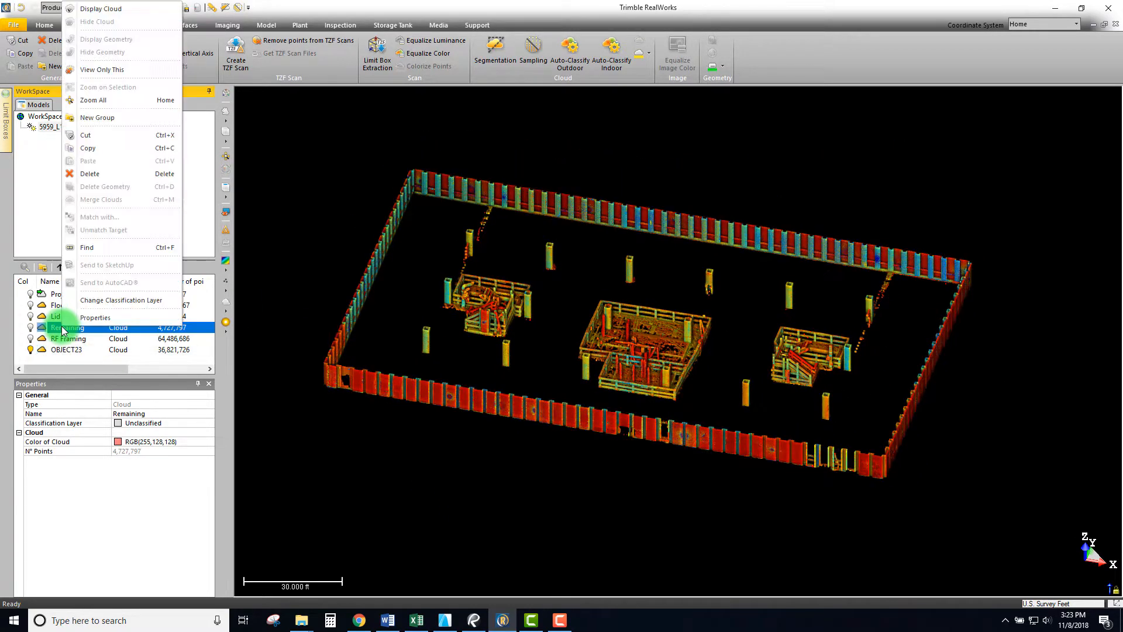
click(94, 10)
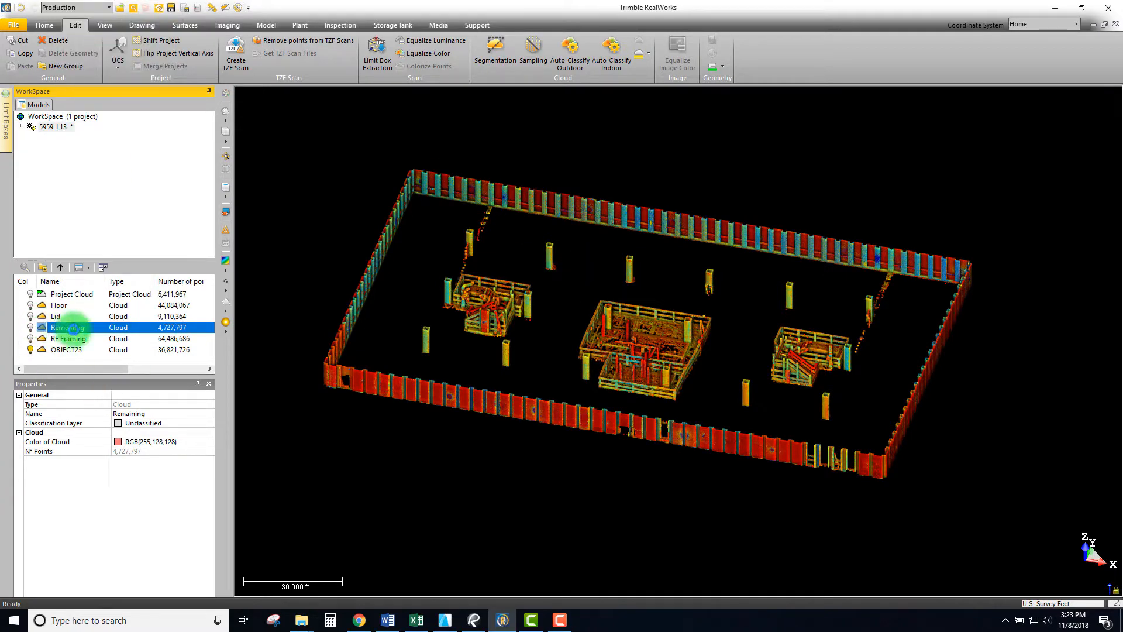
click(59, 351)
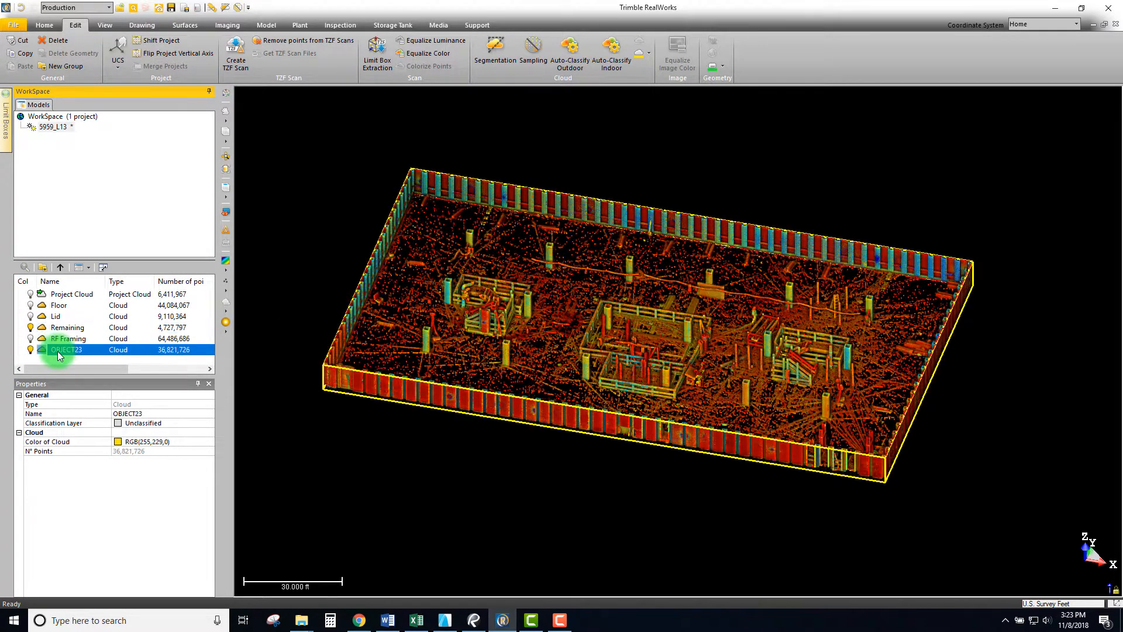
right_click(58, 351)
click(82, 50)
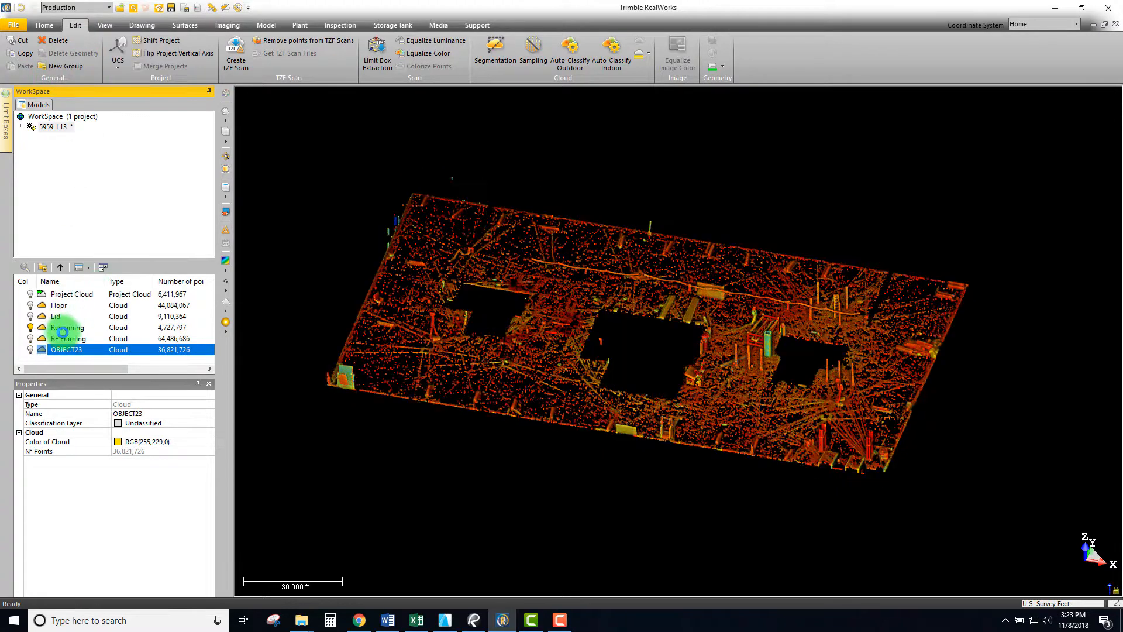
Rename the Remaining cloud as Junk
click(62, 328)
click(141, 413)
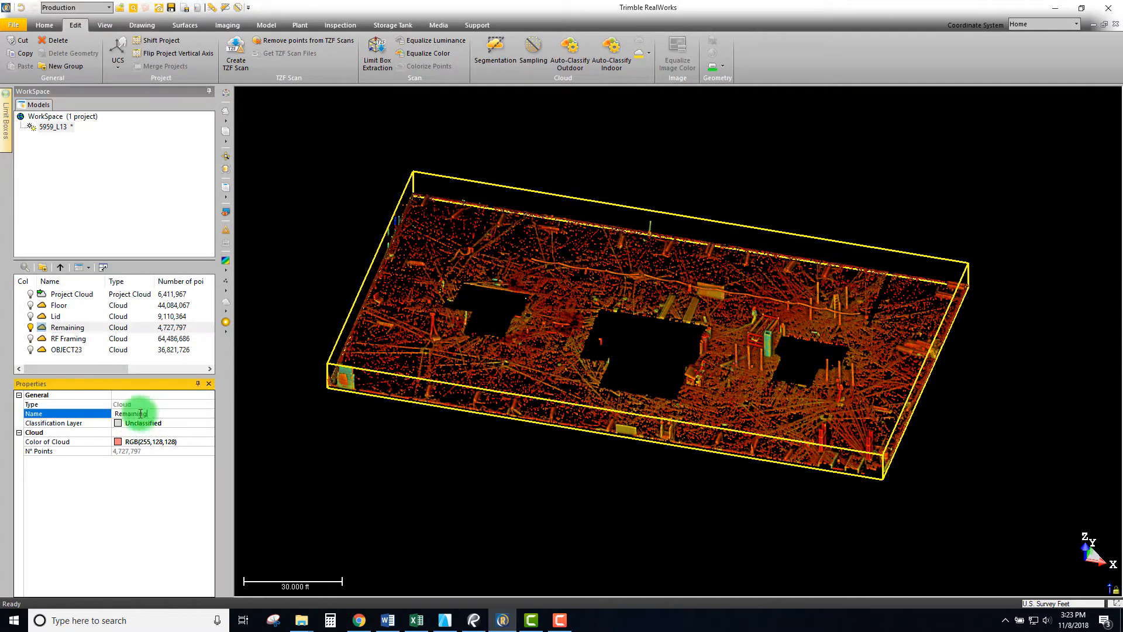
double_click(141, 413)
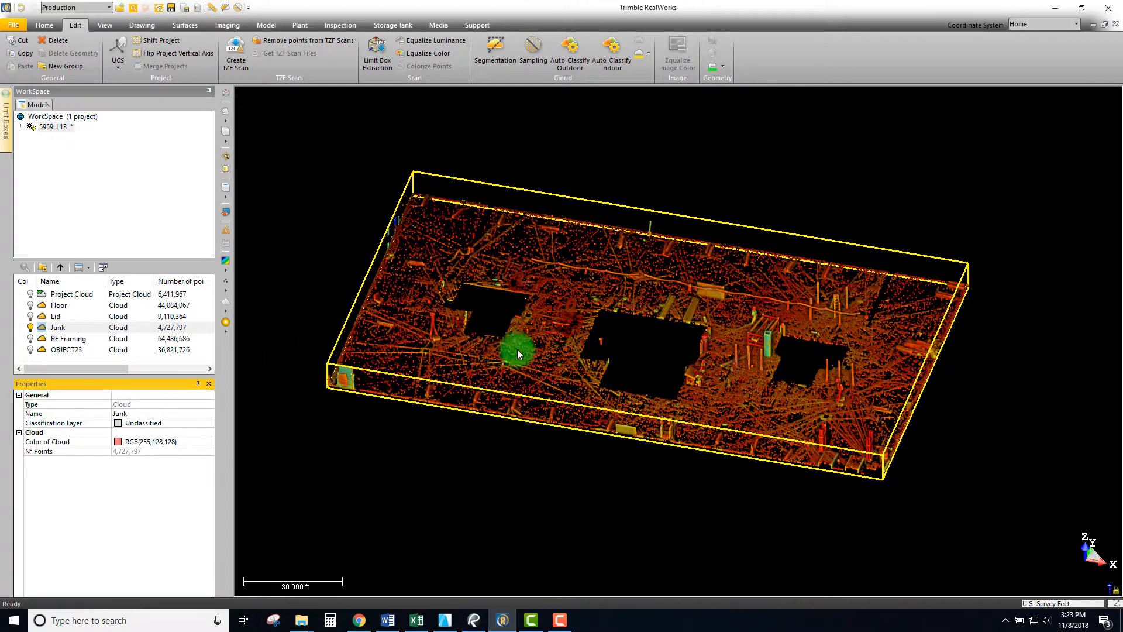
Find the square column left in the Junk cloud and examine it close up, finishing in the top view
scroll(672, 374, up, 5)
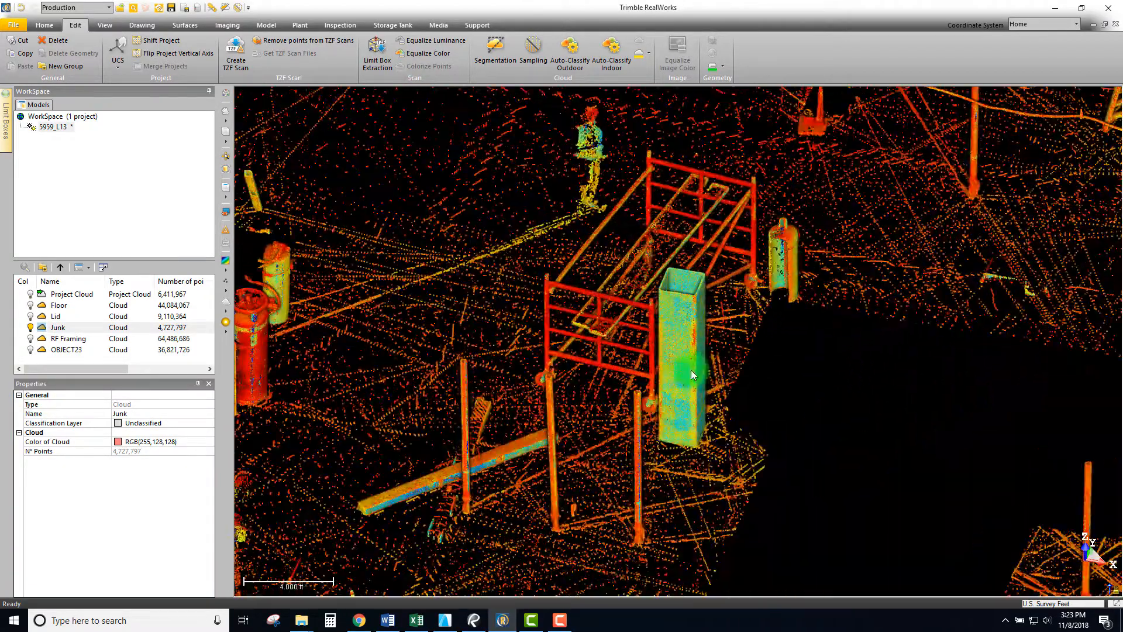
mouse_move(692, 375)
mouse_down()
mouse_move(785, 439)
mouse_move(727, 396)
mouse_move(704, 426)
mouse_move(604, 348)
mouse_up()
scroll(728, 371, down, 6)
scroll(728, 371, down, 4)
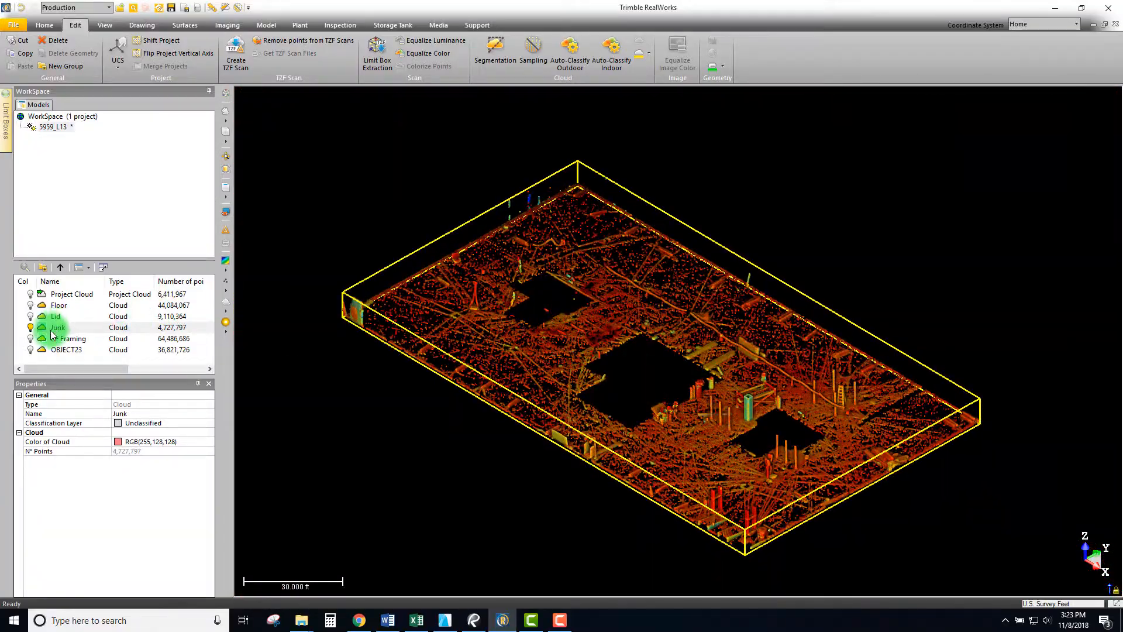
click(225, 187)
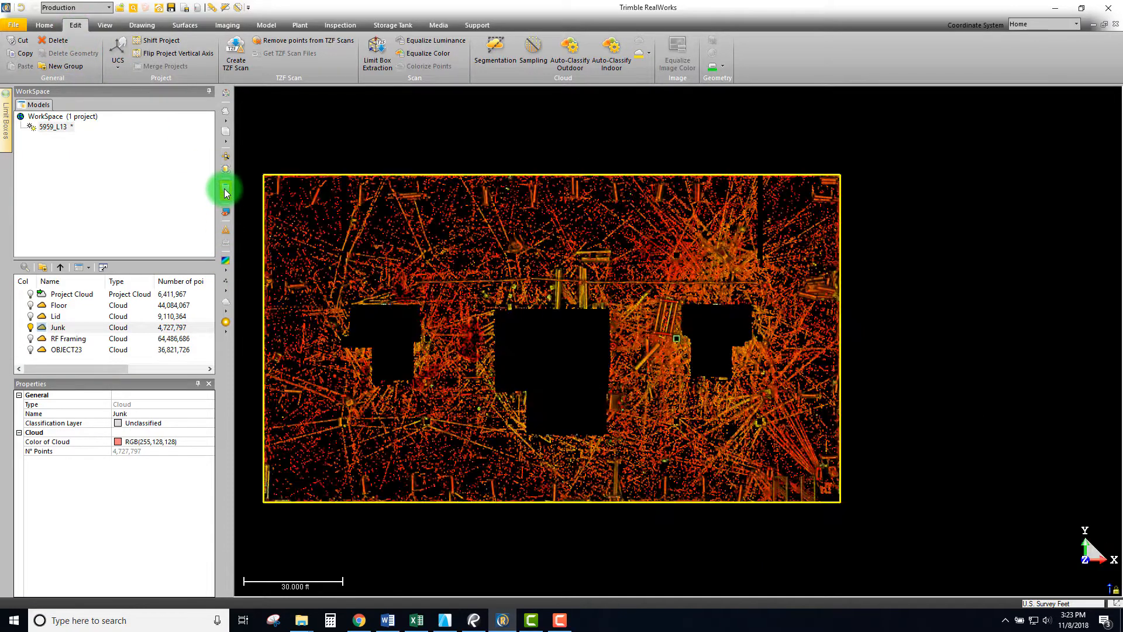
scroll(695, 314, up, 3)
scroll(695, 314, up, 15)
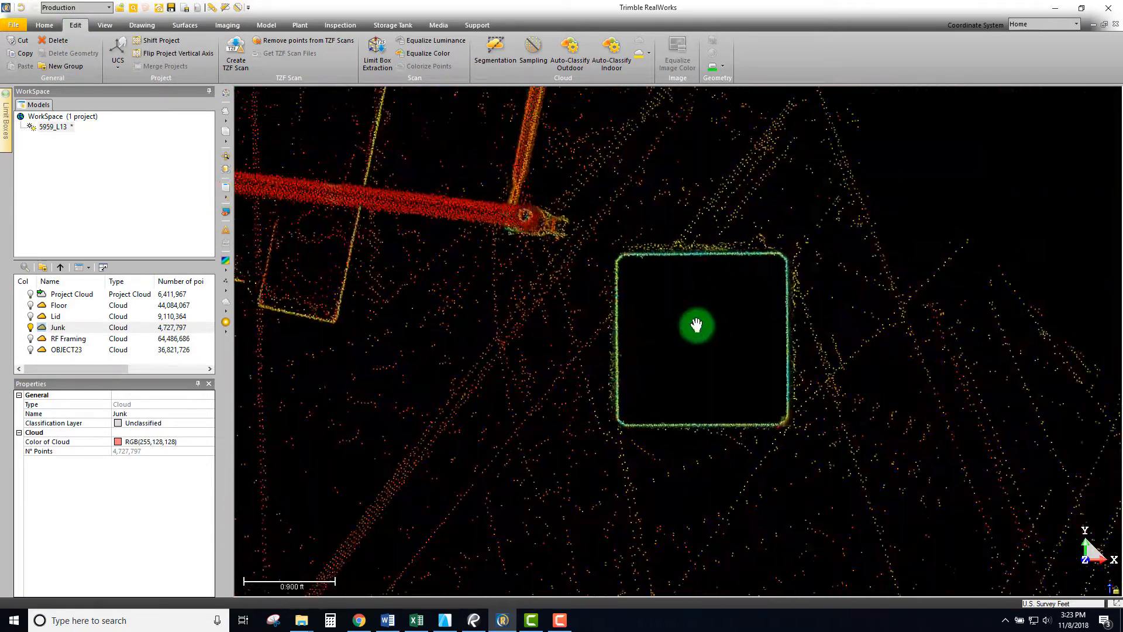
Segment the square column out of the Junk cloud with a rectangular fence in top view, keeping the inside points as a new cloud with Maintain Classification
click(495, 47)
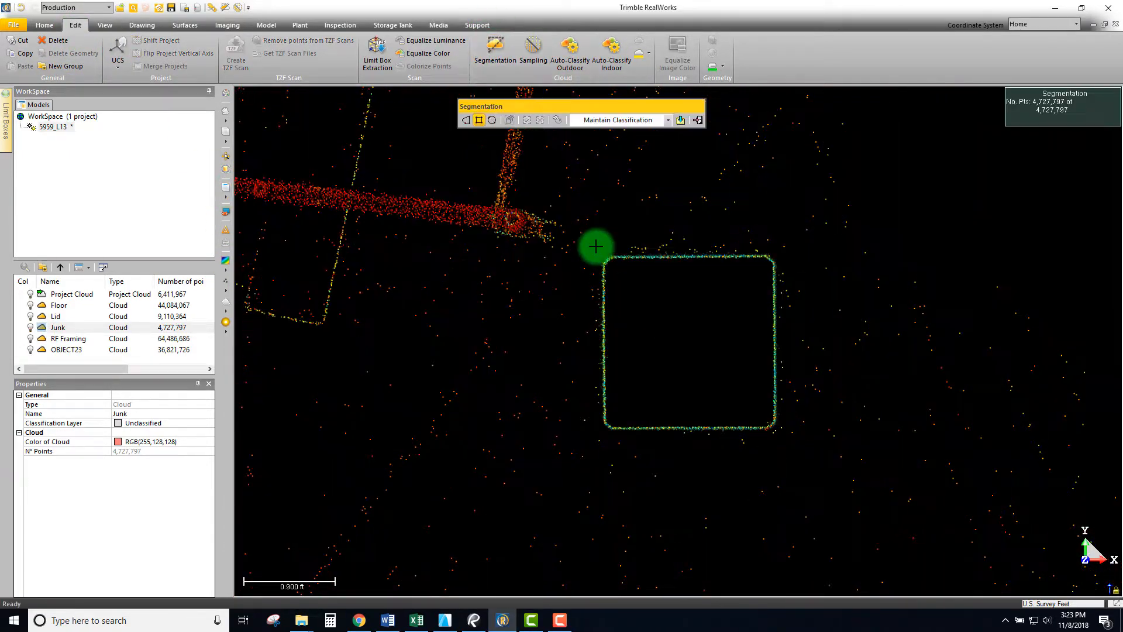
drag(595, 246, 664, 362)
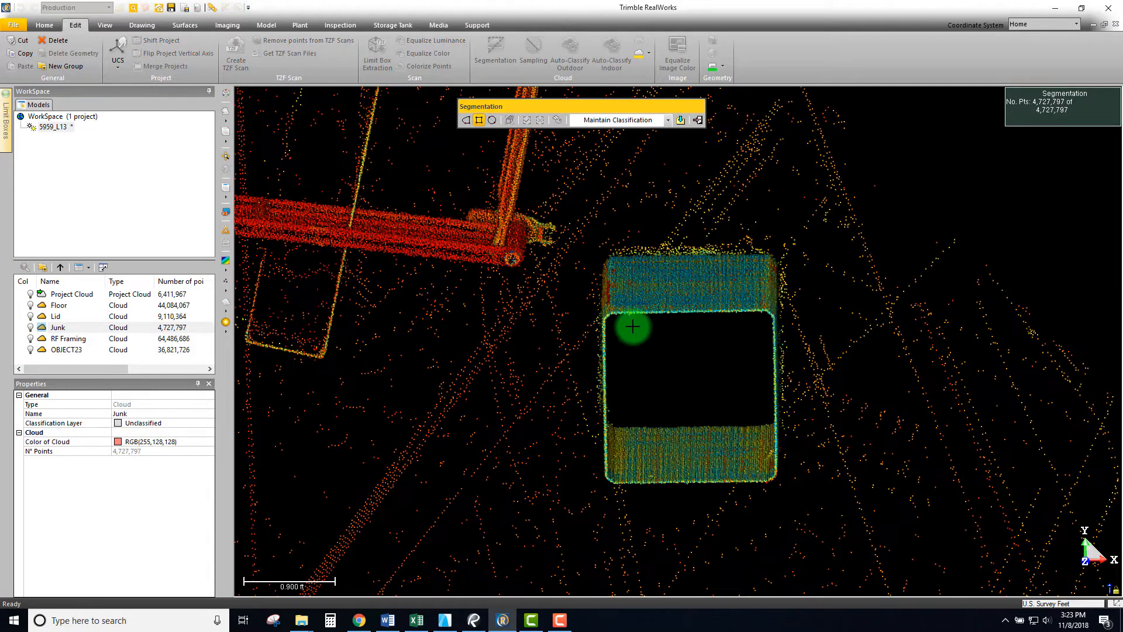
click(226, 187)
drag(672, 346, 861, 531)
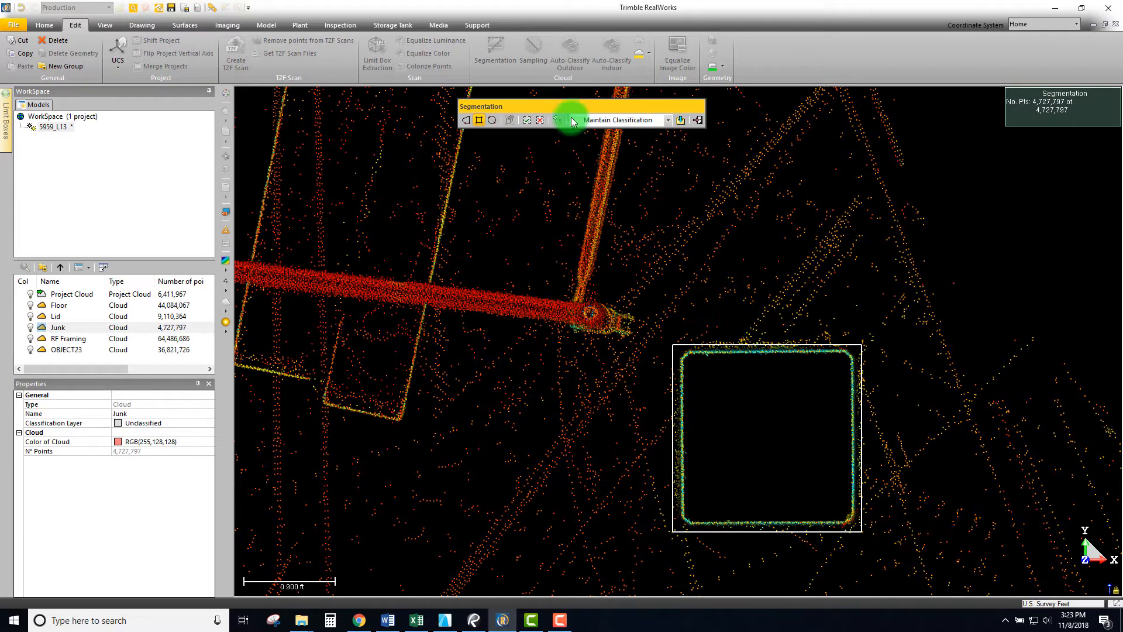
click(528, 124)
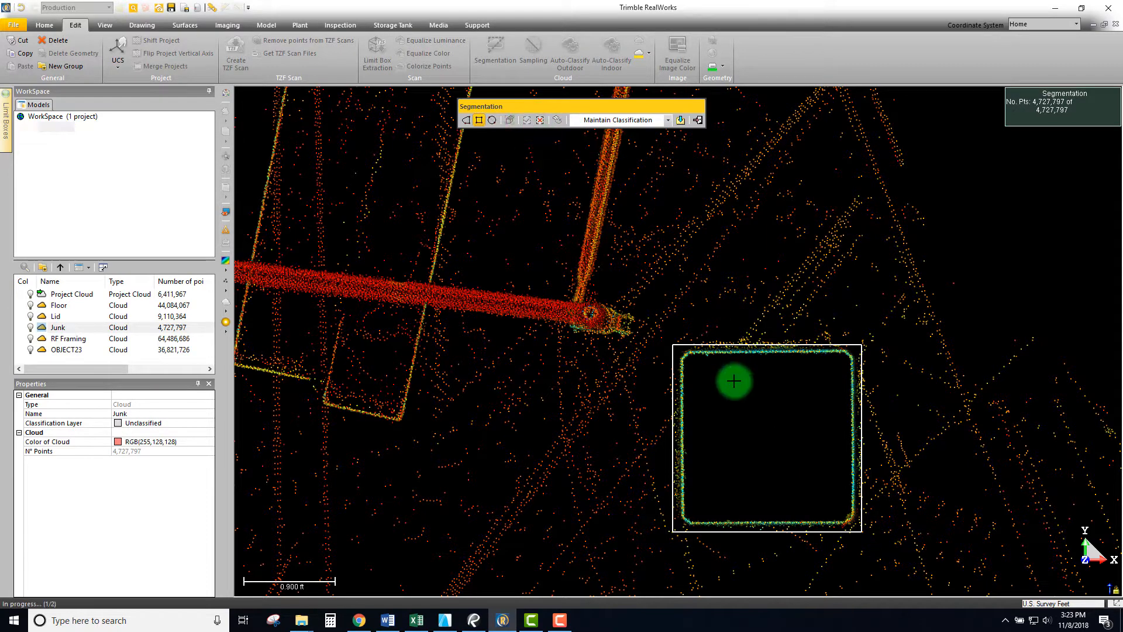
scroll(696, 398, down, 3)
click(681, 120)
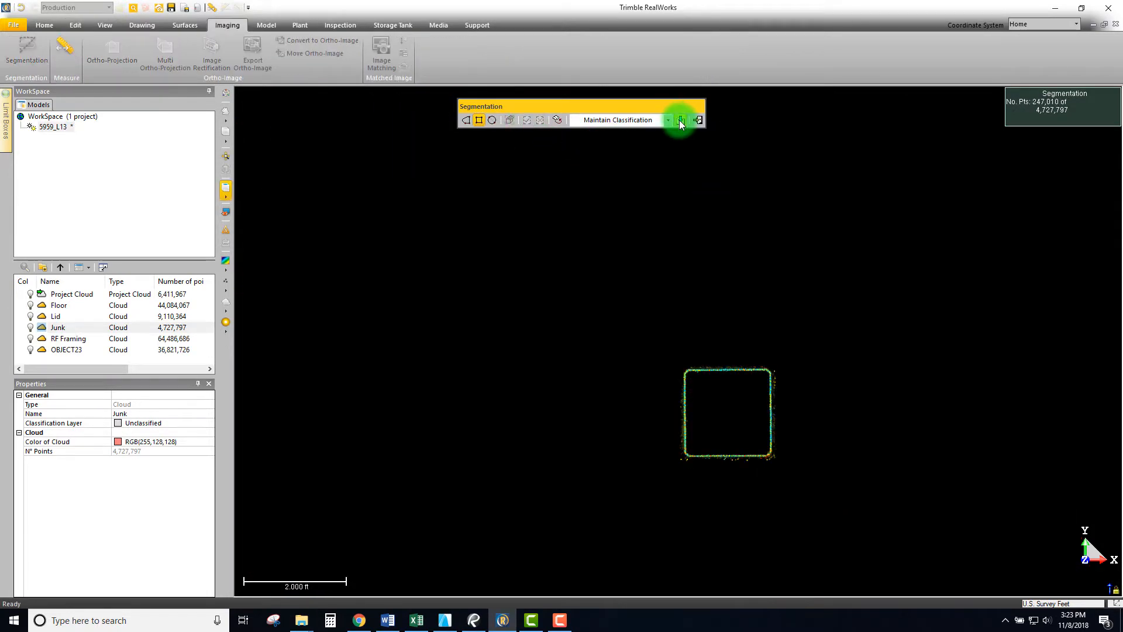
click(69, 350)
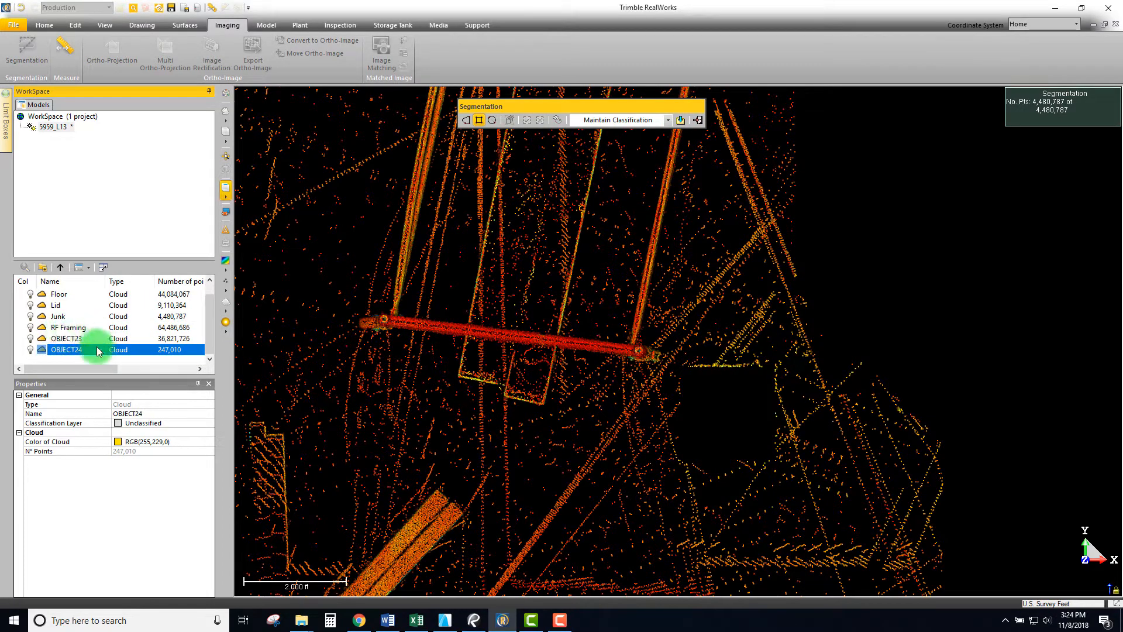
middle_drag(634, 391, 734, 350)
scroll(733, 350, down, 2)
scroll(733, 350, down, 10)
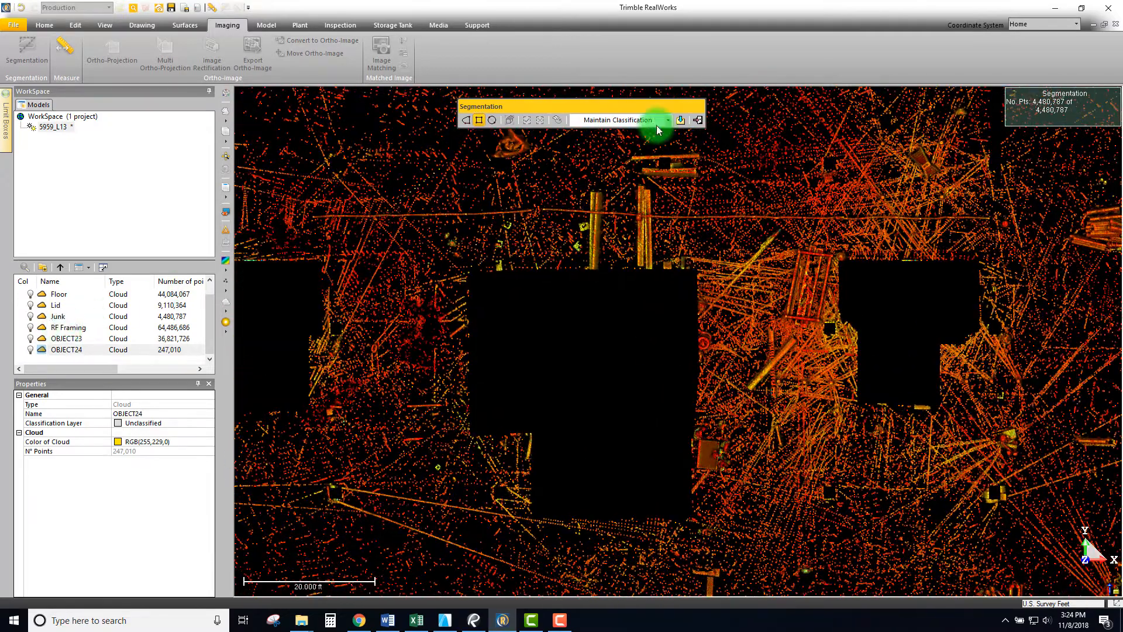
click(697, 120)
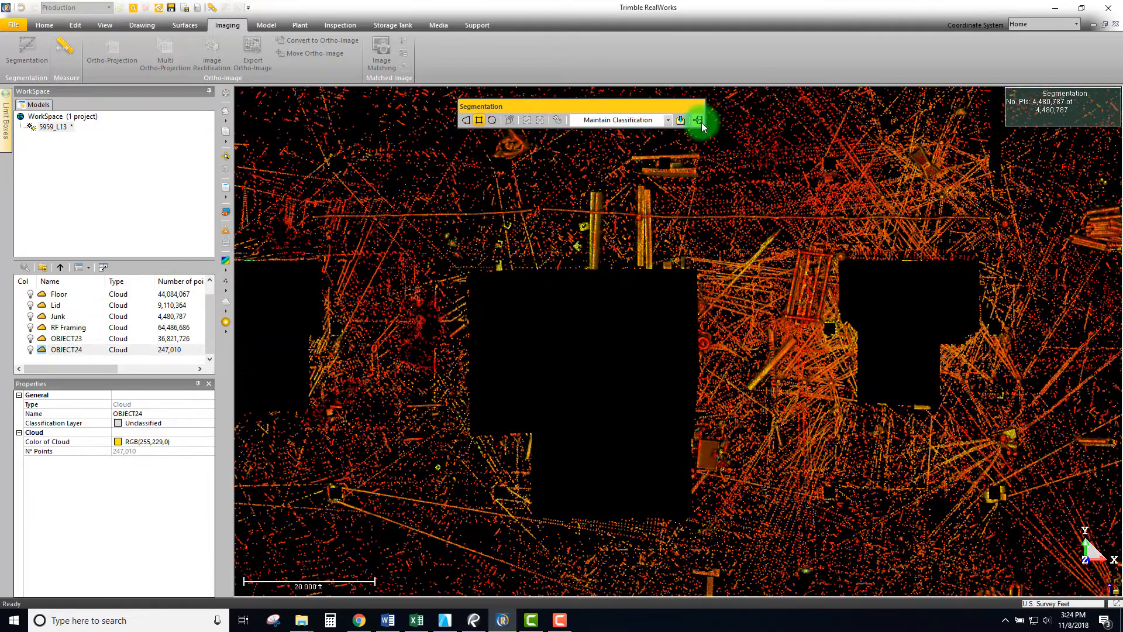
Display only the newly extracted column cloud
click(57, 351)
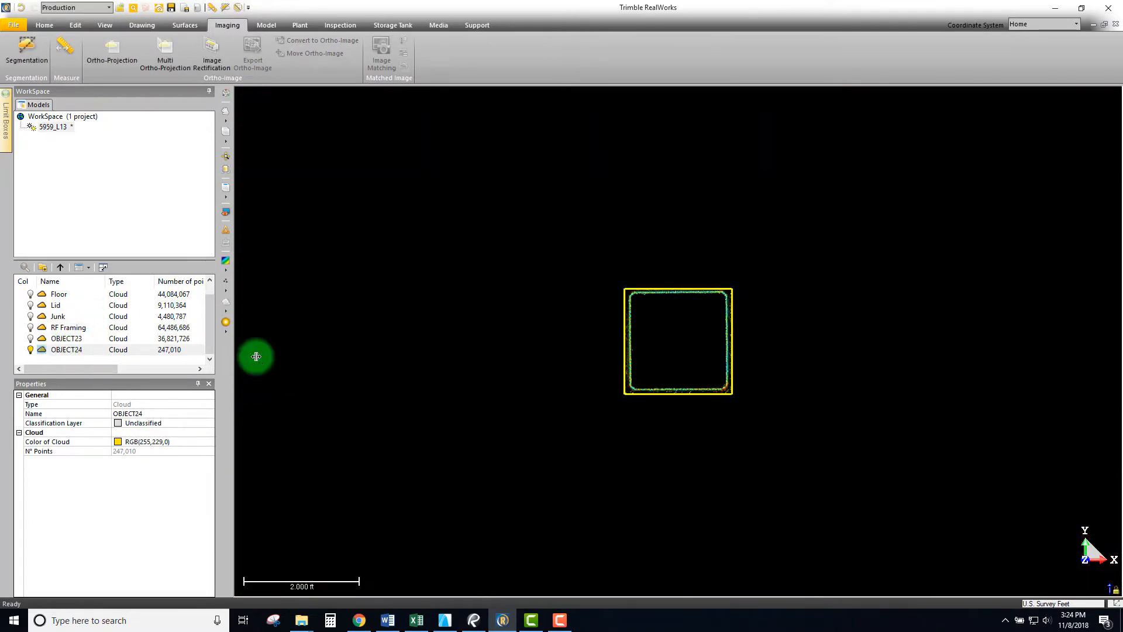
middle_drag(528, 365, 504, 364)
scroll(505, 363, down, 6)
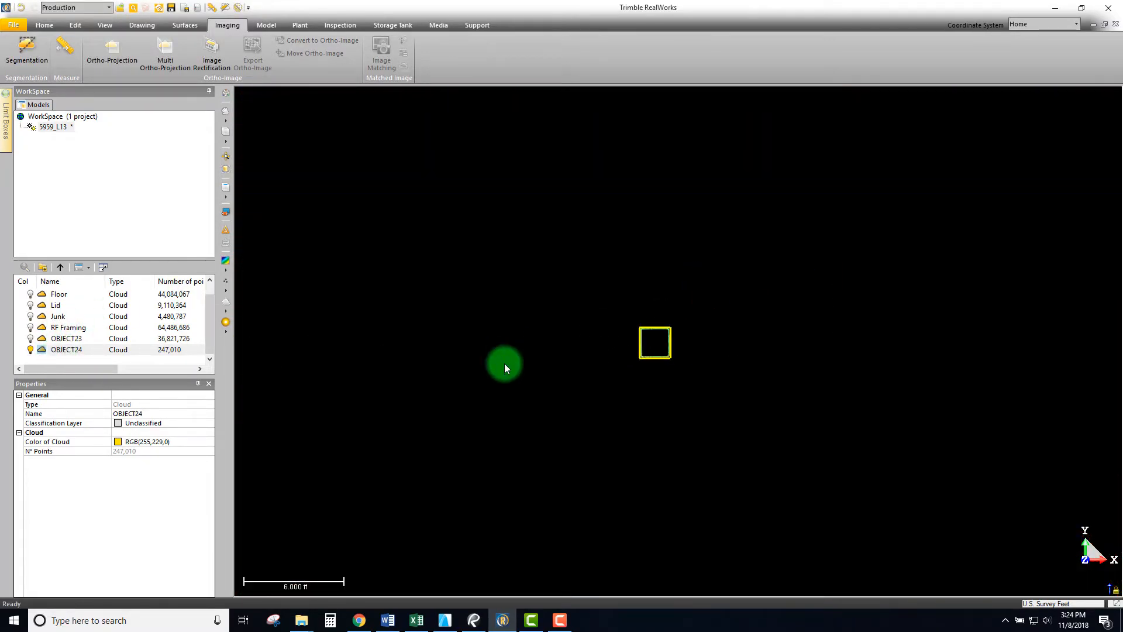
Display the OBJECT23 cloud together with the extracted column and view both from an oblique angle
click(65, 327)
click(62, 339)
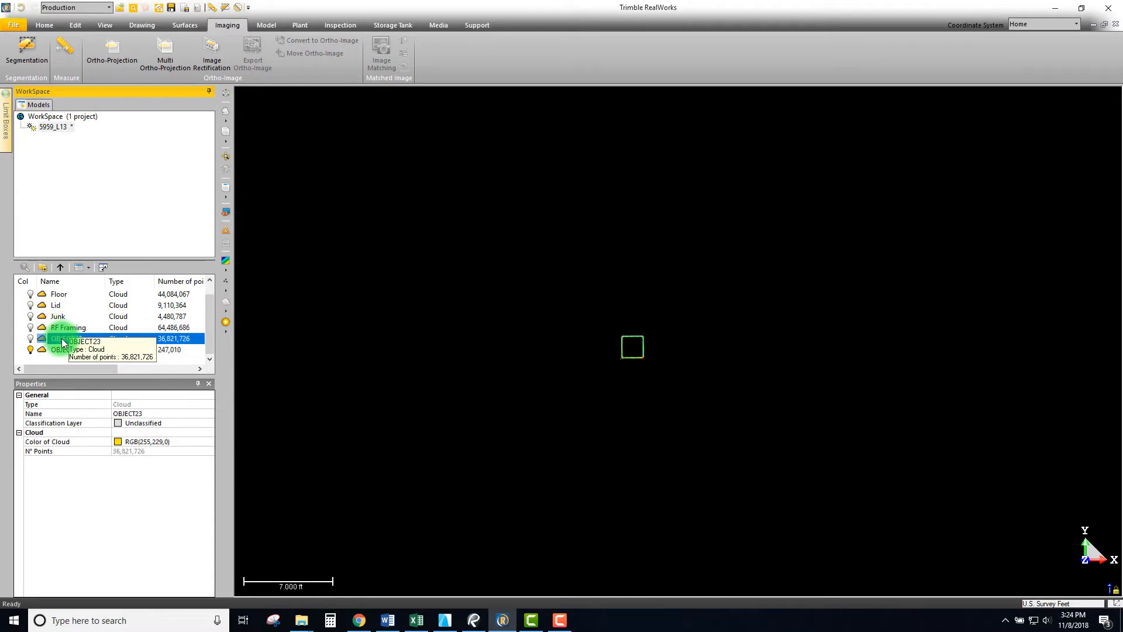
right_click(63, 339)
click(101, 22)
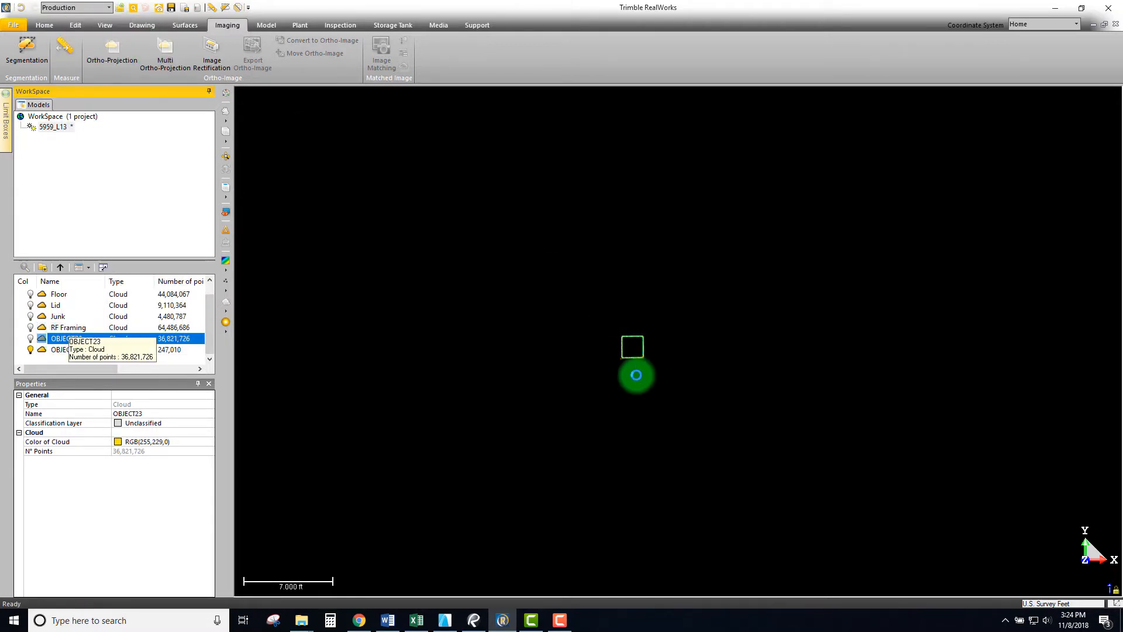
scroll(649, 409, down, 5)
scroll(656, 421, down, 1)
middle_drag(635, 450, 792, 421)
drag(754, 416, 694, 359)
Merge the OBJECT23 cloud and the extracted column cloud into one cloud
click(63, 340)
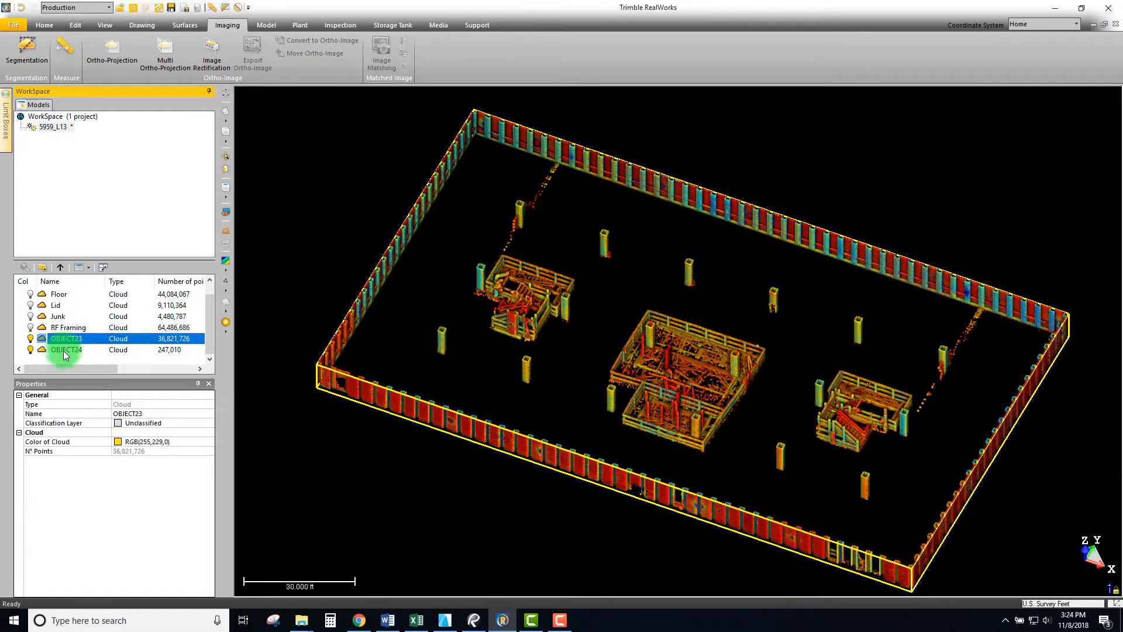
shift+click(63, 349)
right_click(63, 349)
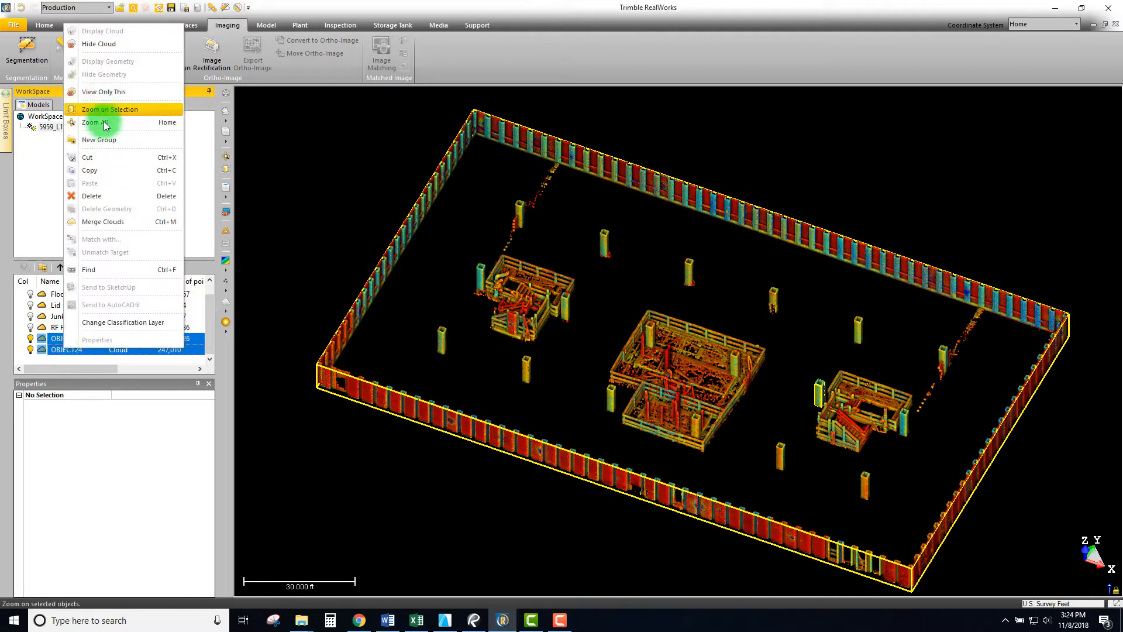
click(103, 221)
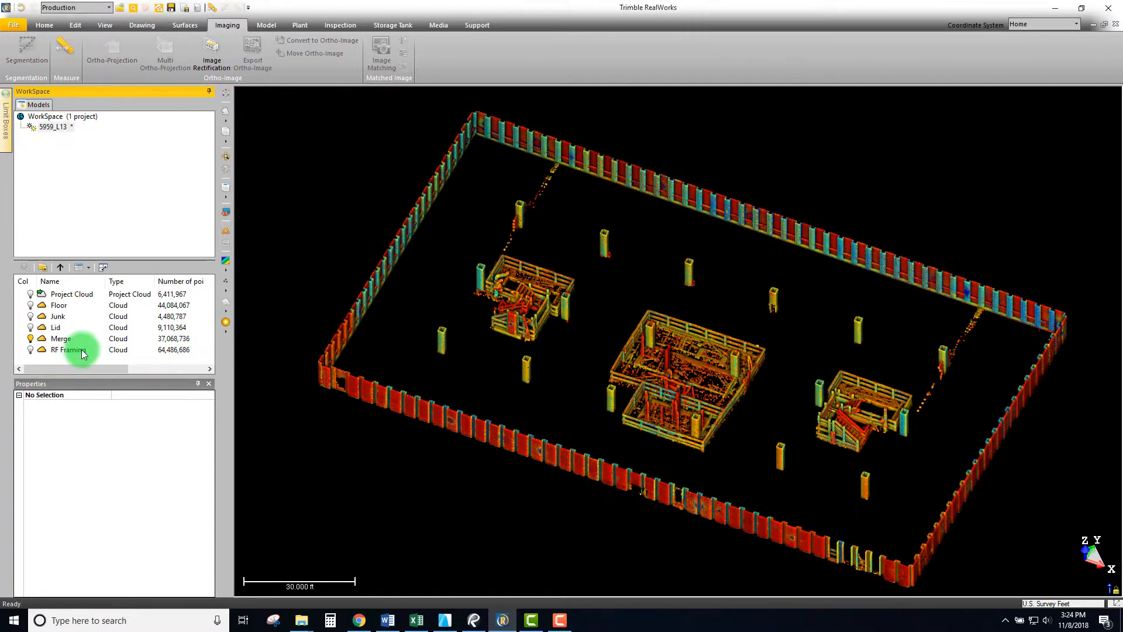
Rename the merged cloud as "Walls & Columns"
click(50, 339)
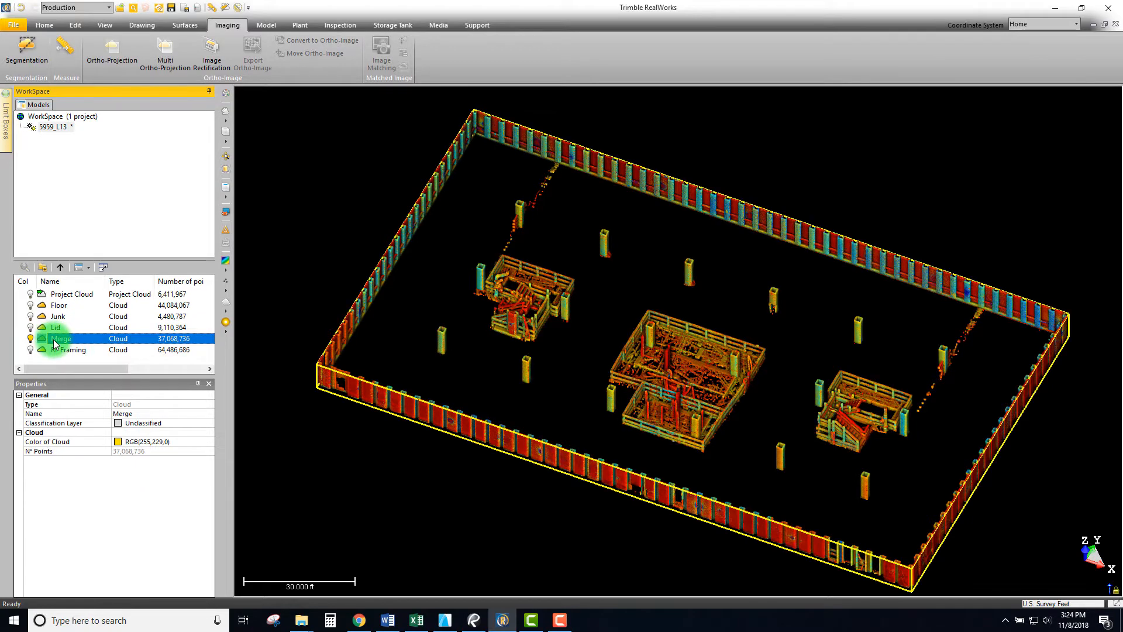
click(141, 414)
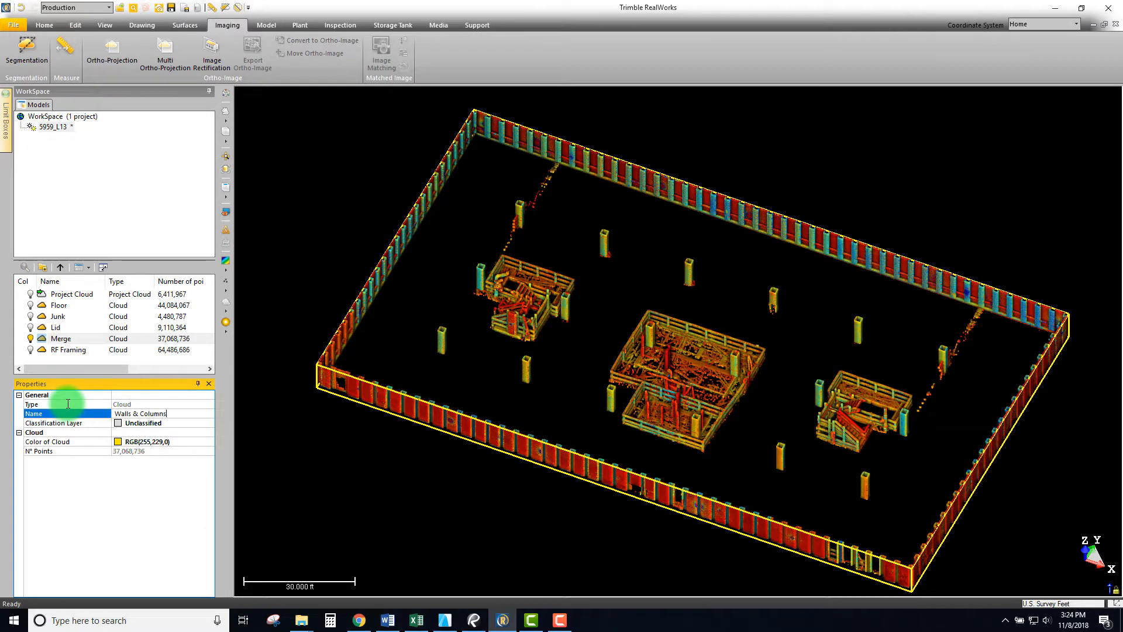
middle_drag(590, 297, 604, 302)
click(63, 339)
Examine the merged walls and columns cloud in perspective and in the top view, fitting its full layout on screen
scroll(760, 321, down, 4)
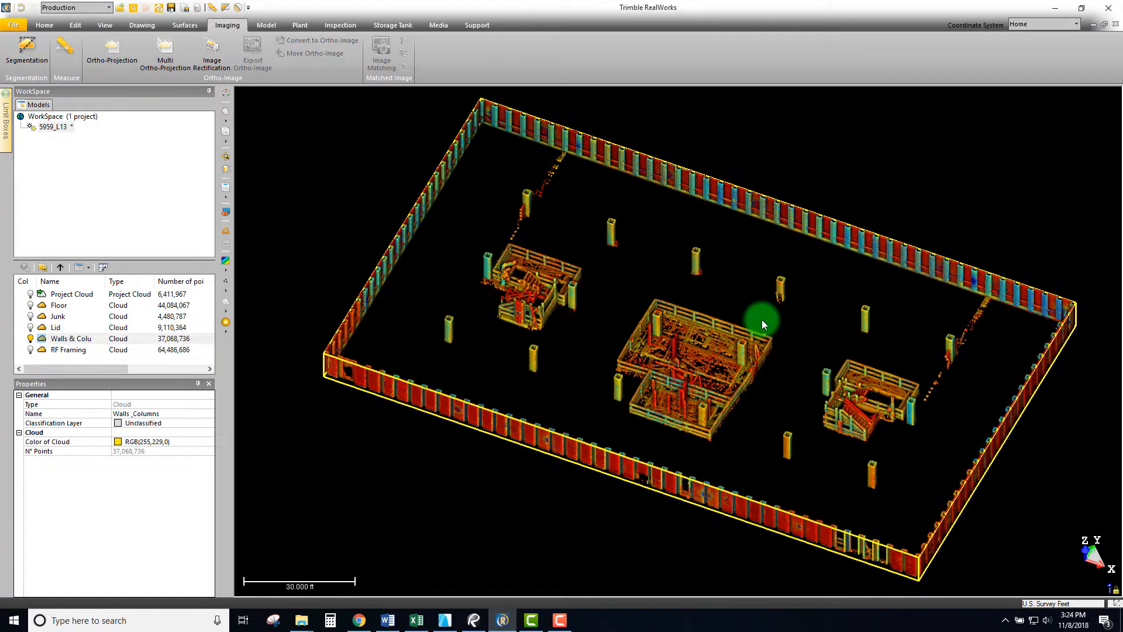
scroll(736, 316, up, 1)
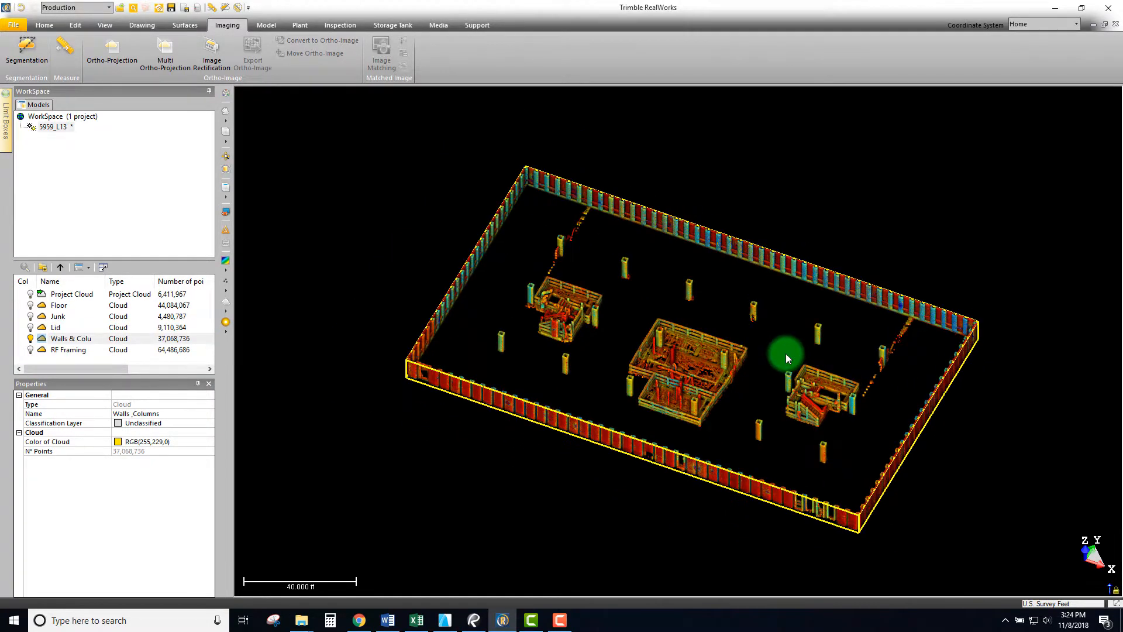
middle_drag(728, 367, 727, 358)
drag(670, 357, 718, 338)
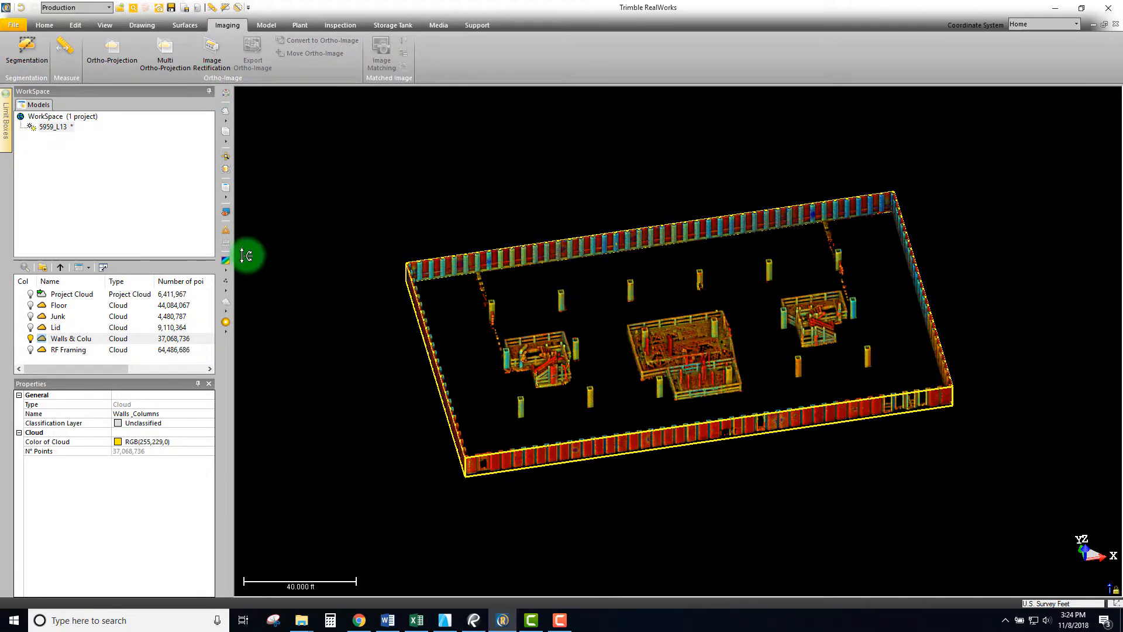
click(225, 187)
scroll(678, 383, down, 8)
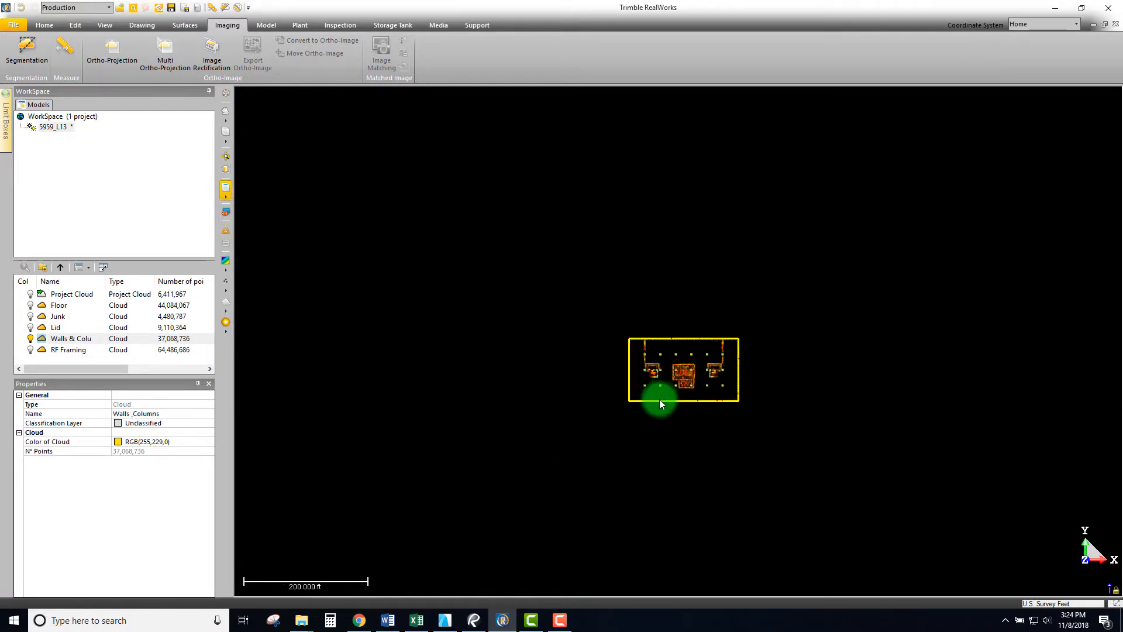
middle_drag(660, 402, 797, 290)
scroll(797, 291, down, 1)
middle_drag(584, 434, 525, 466)
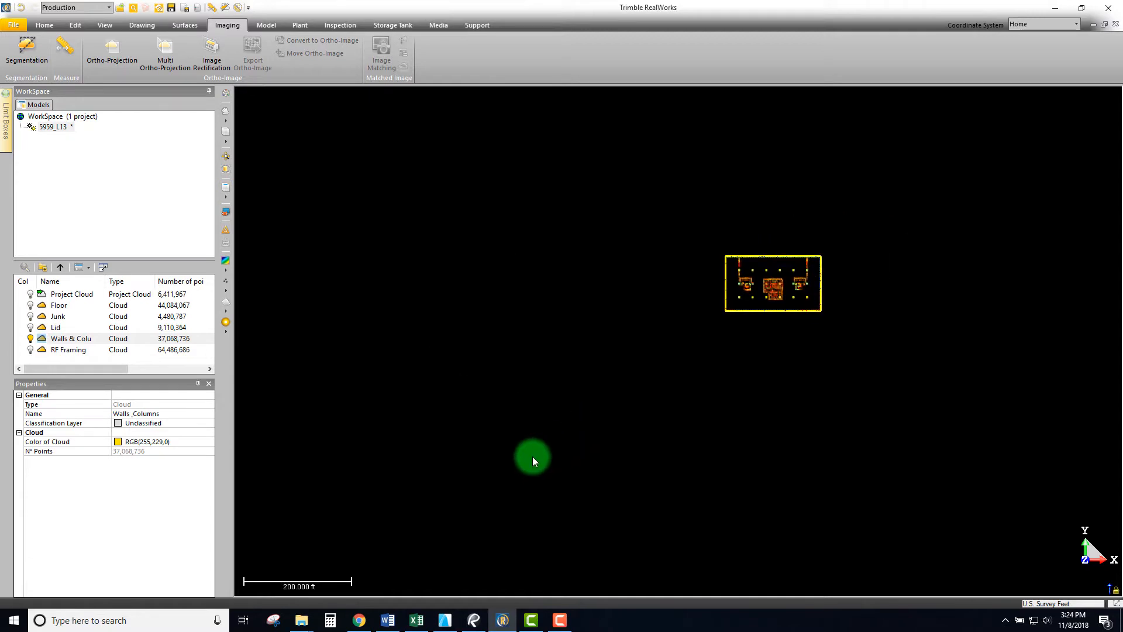
scroll(722, 276, up, 8)
middle_drag(778, 290, 666, 345)
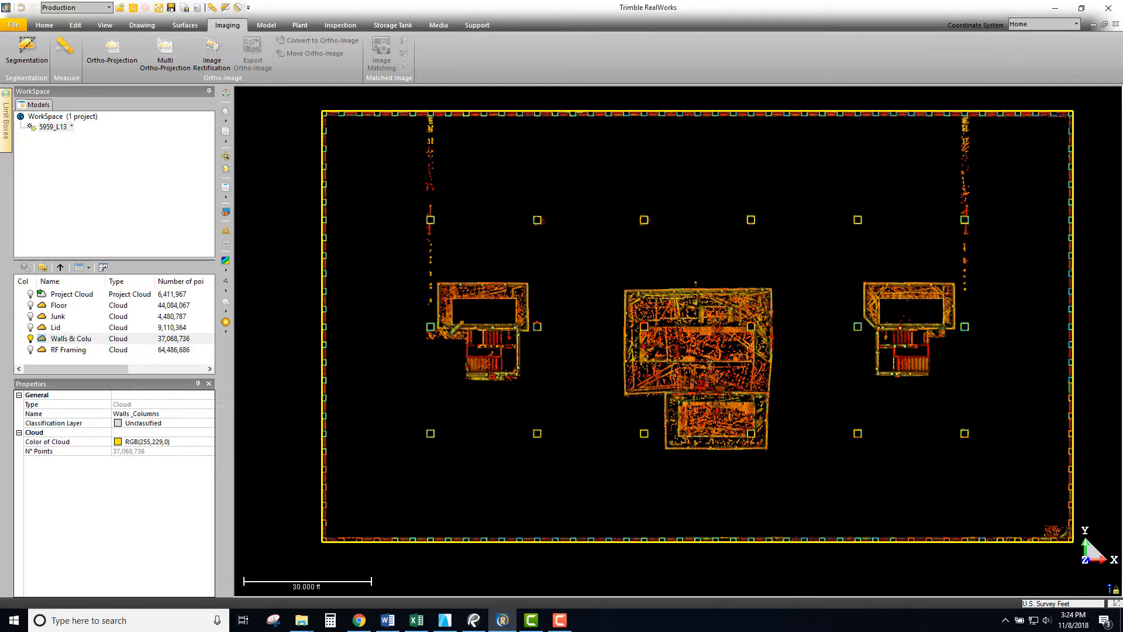
scroll(597, 459, down, 8)
middle_drag(655, 428, 923, 294)
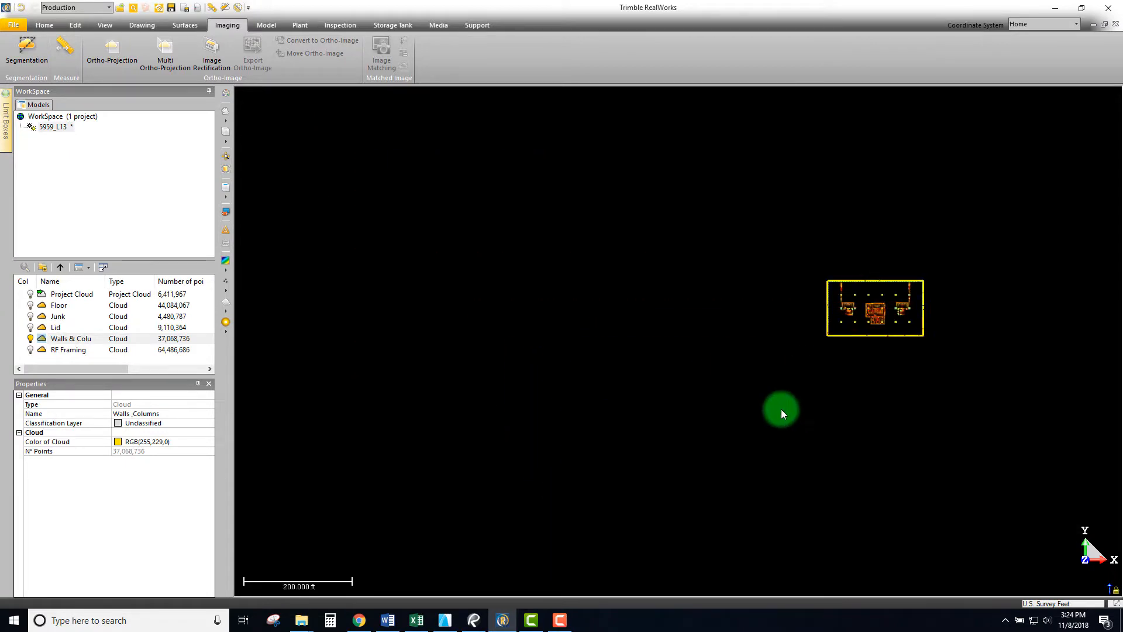
middle_drag(781, 409, 769, 359)
click(42, 128)
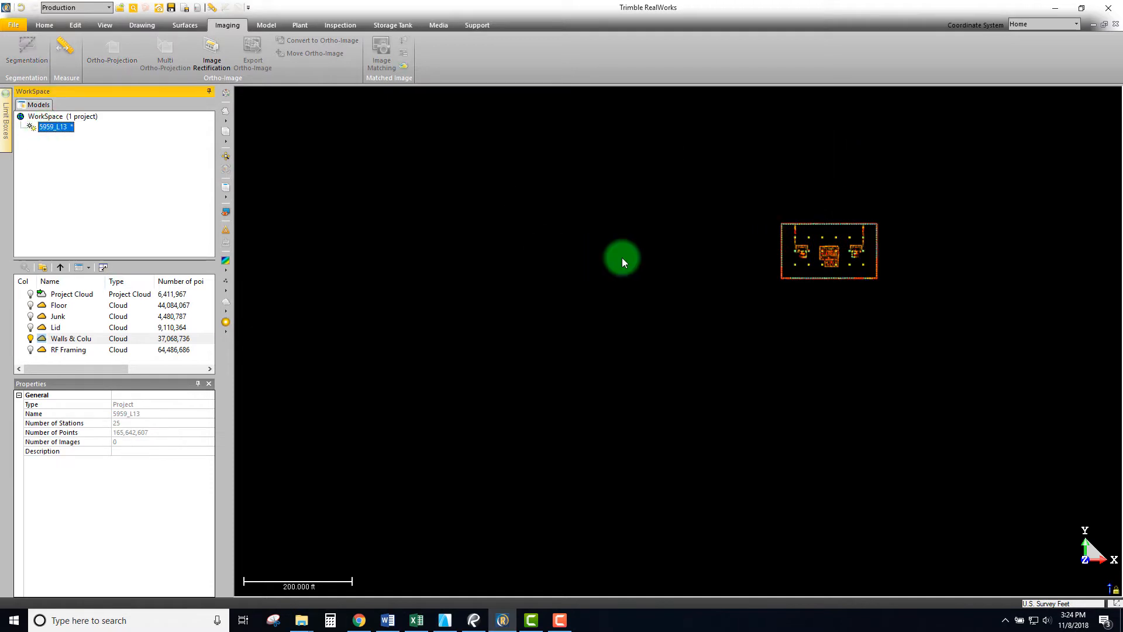
middle_drag(662, 289, 629, 286)
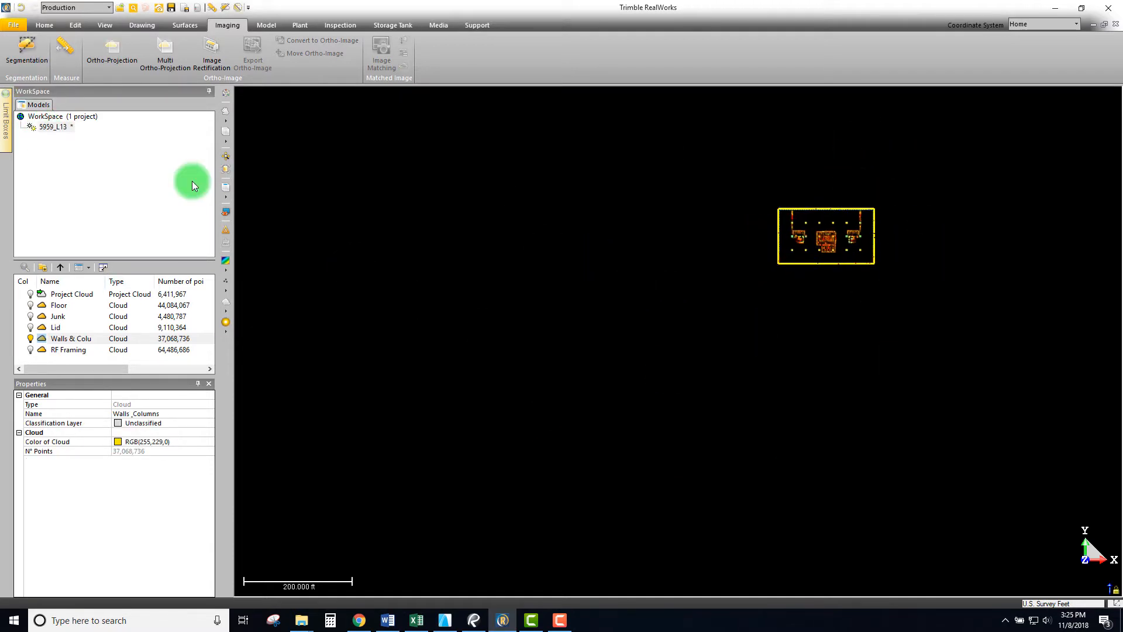
Start a file import and choose FloorPlan-A-FLOORPLAN-LEVEL13.dwg from the From Revit folder
click(39, 28)
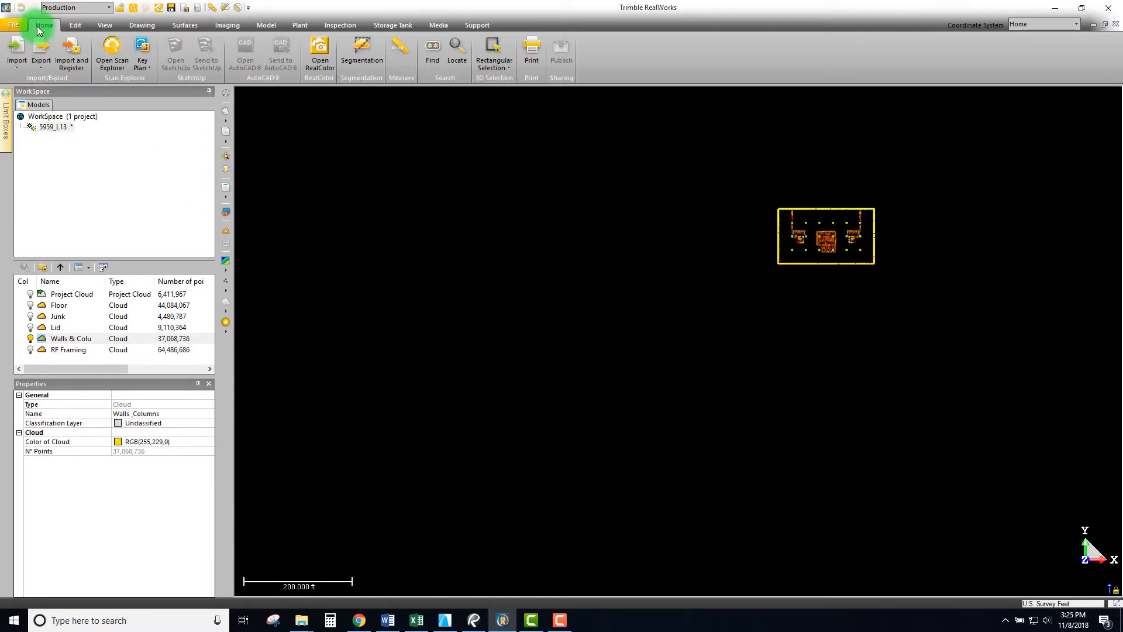
click(15, 71)
click(26, 83)
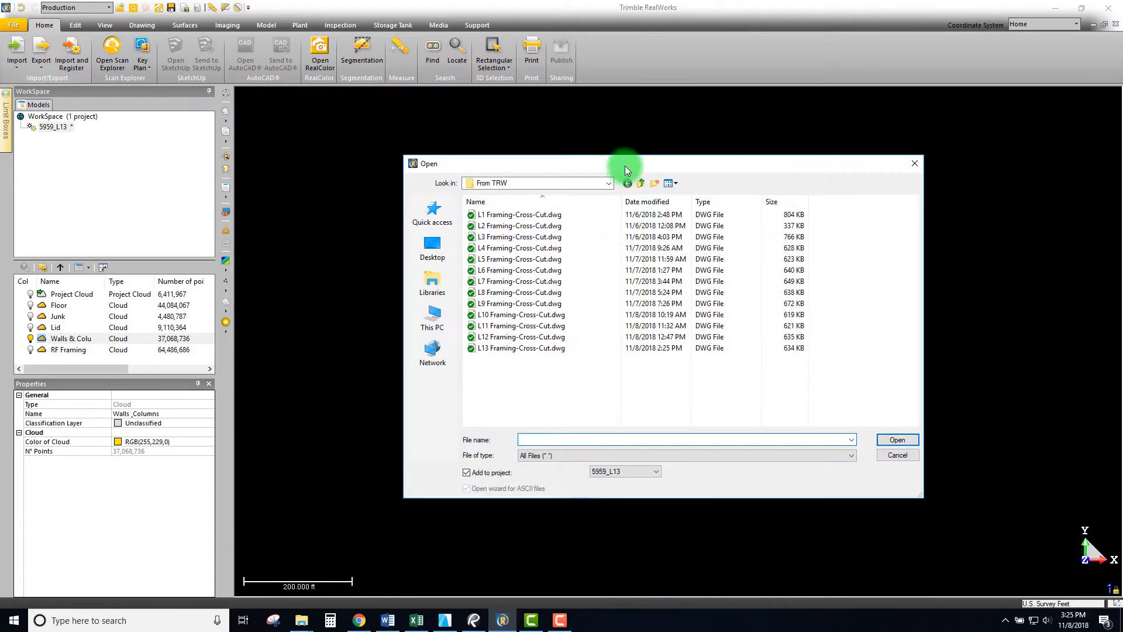
drag(625, 167, 602, 160)
click(621, 165)
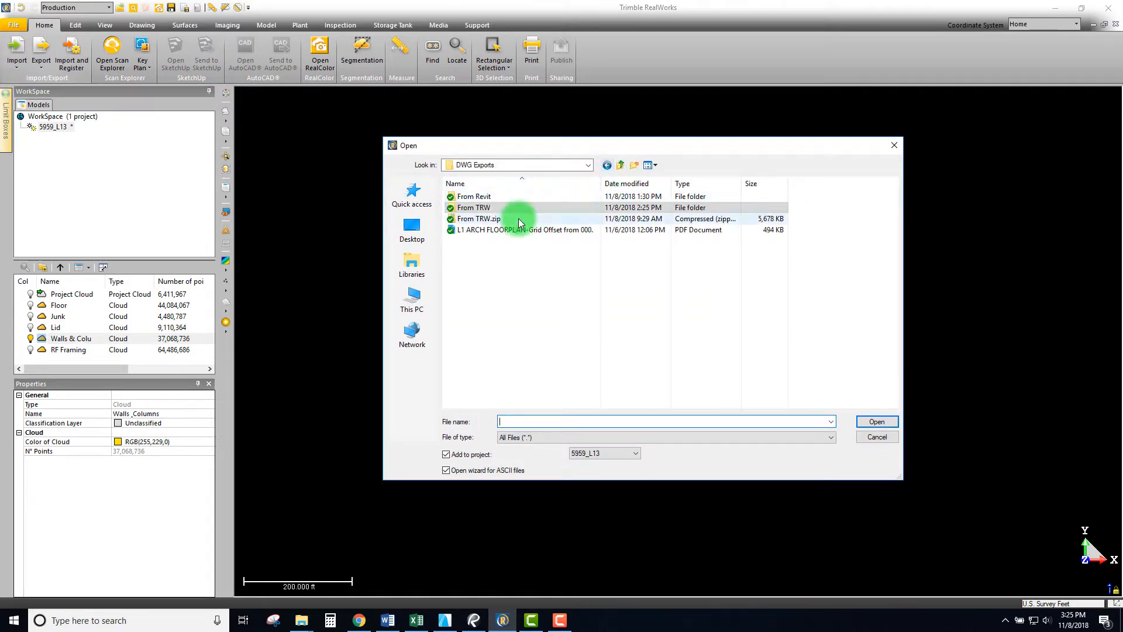
double_click(470, 196)
scroll(596, 363, down, 3)
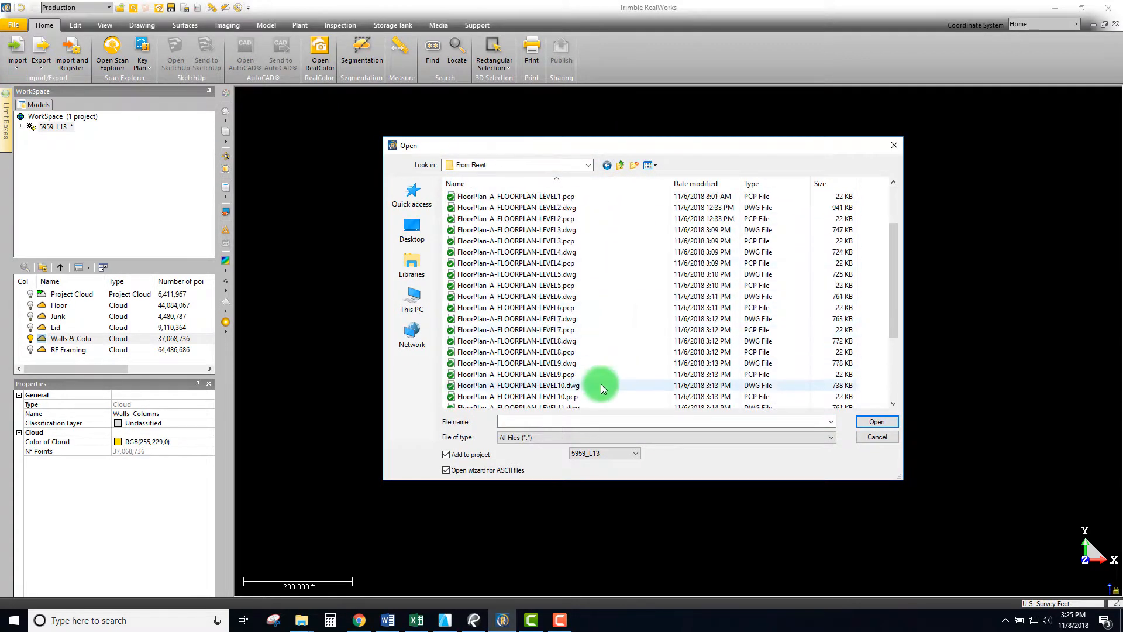
scroll(603, 363, down, 1)
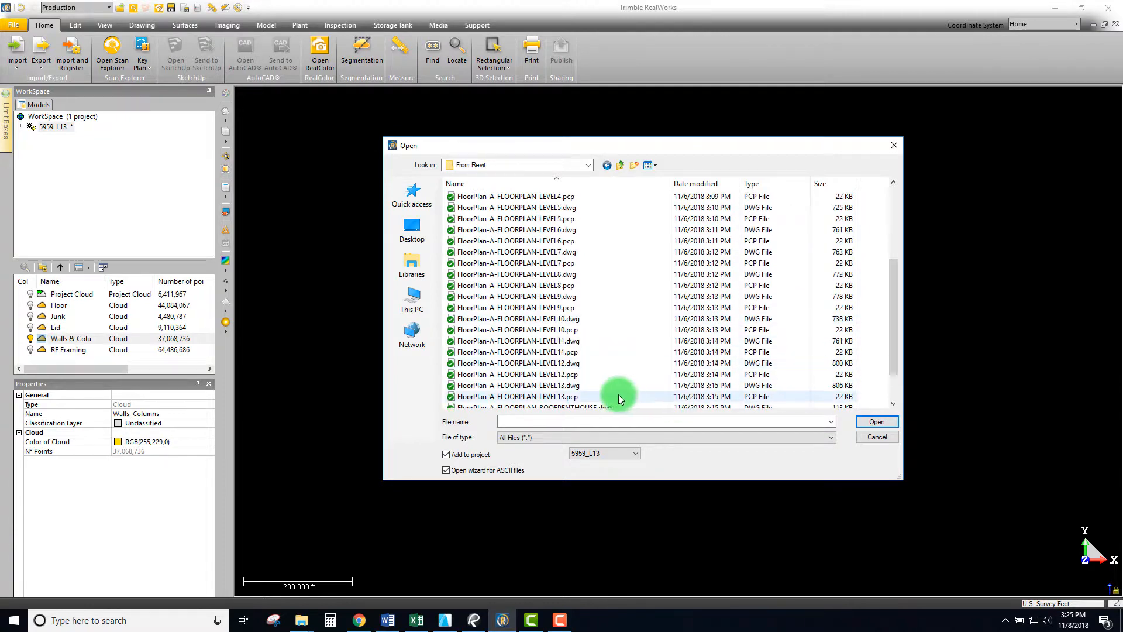
click(543, 386)
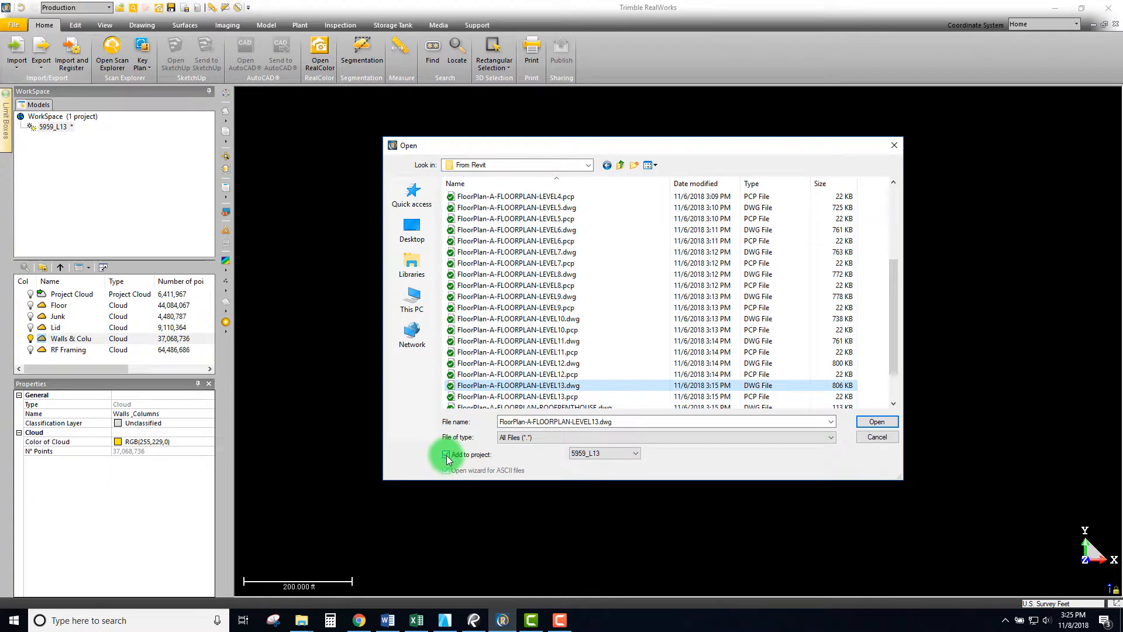
Turn off adding the drawing to the 5959_L13 project and open the Level 13 floor plan file
drag(553, 147, 563, 156)
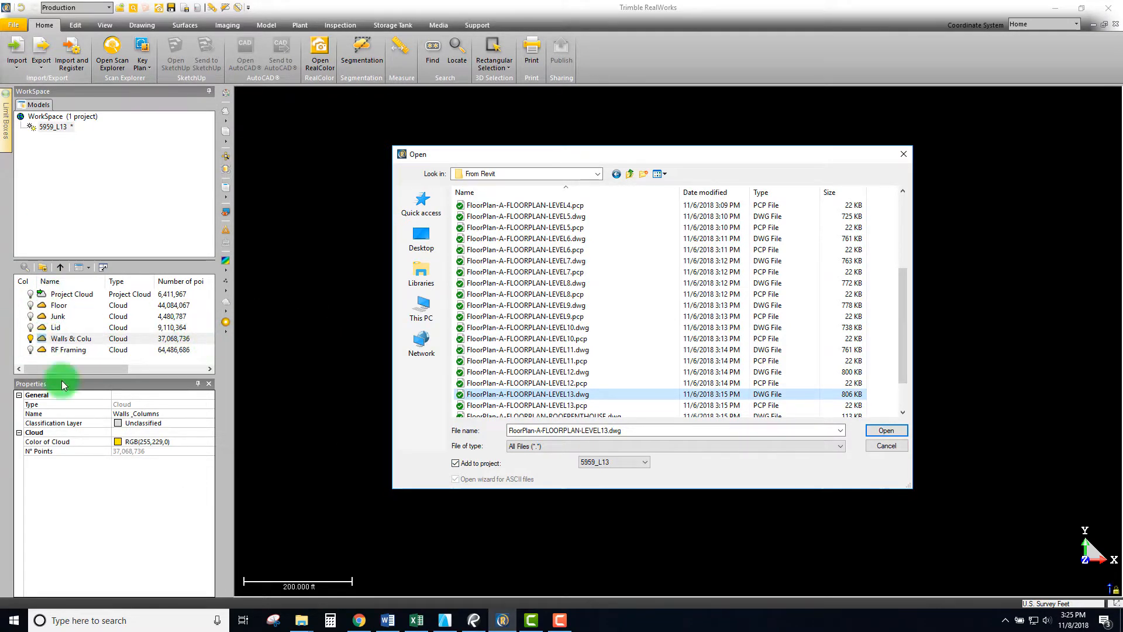
drag(567, 156, 395, 162)
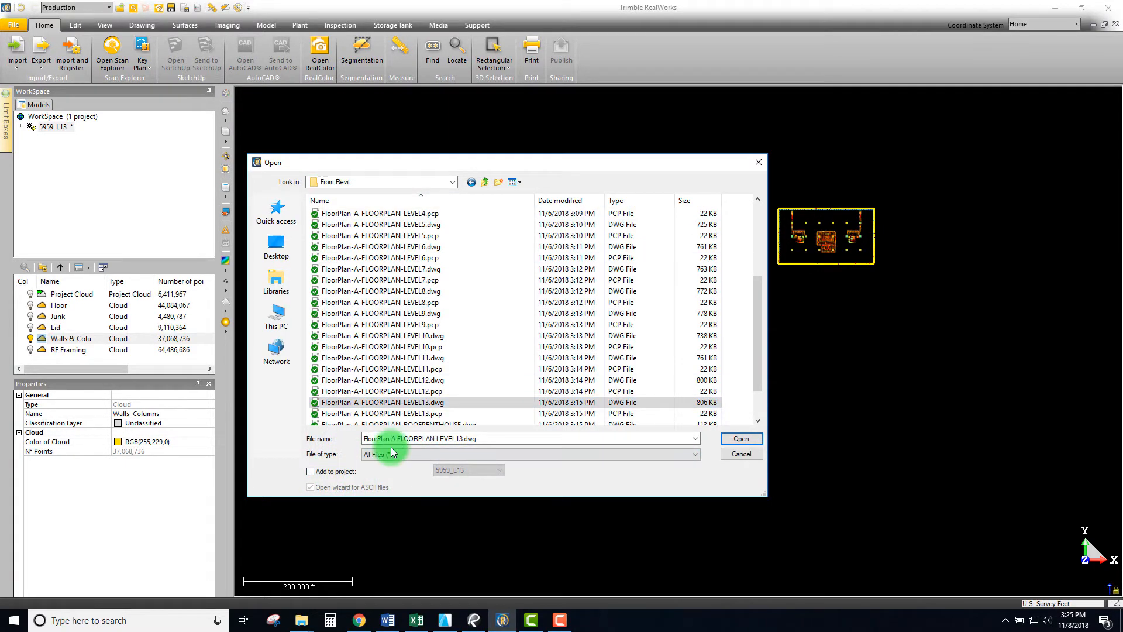
drag(647, 163, 671, 147)
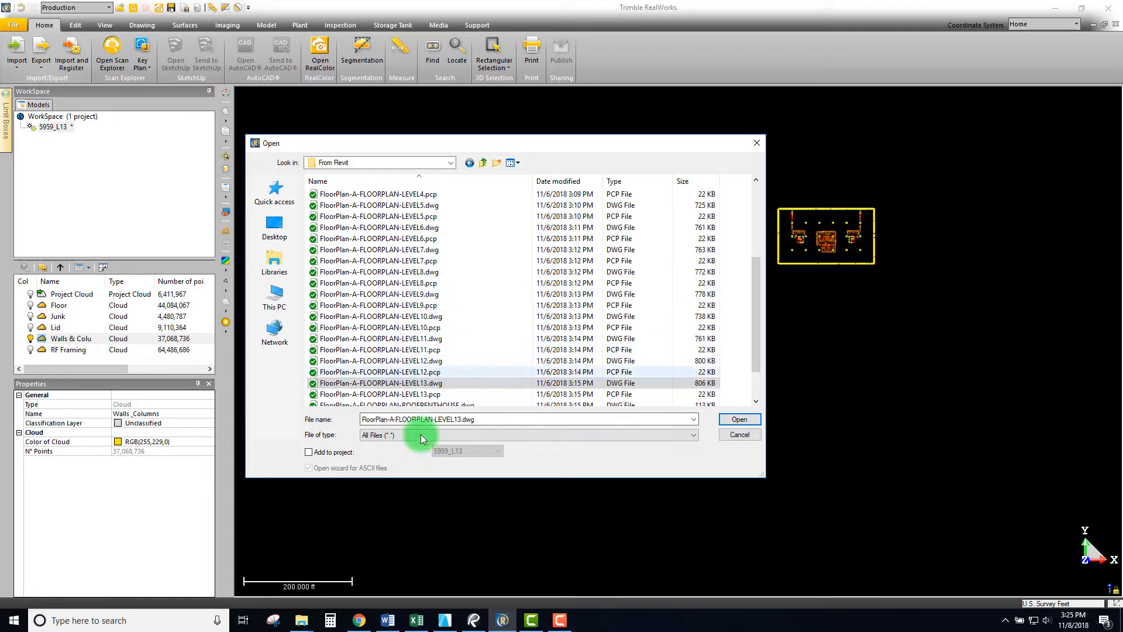
click(736, 420)
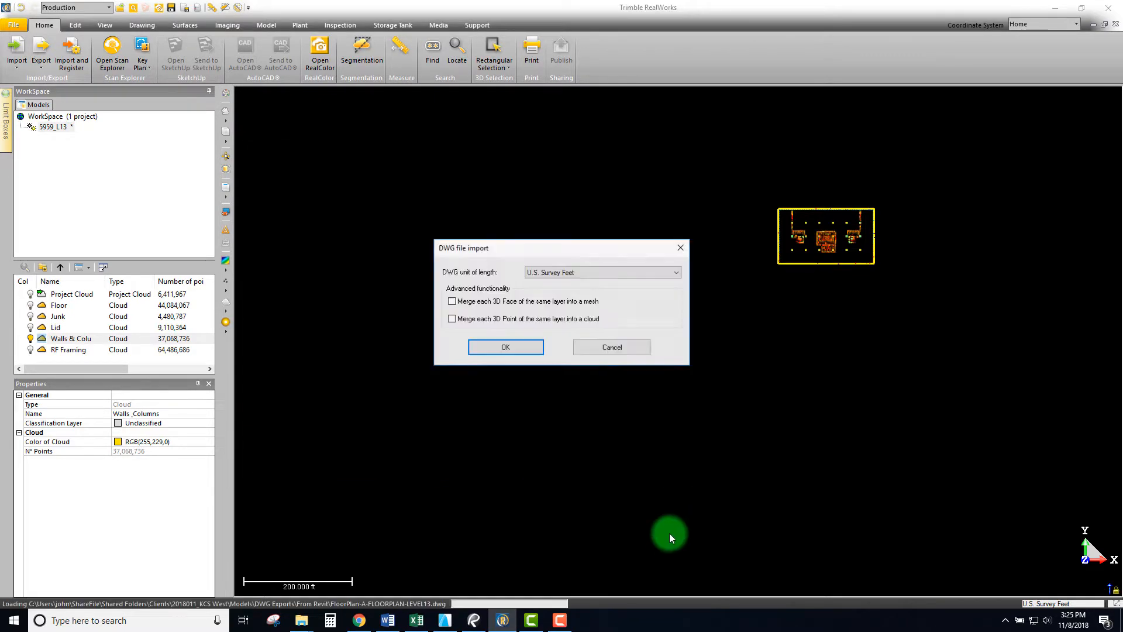
Set the DWG unit of length to Inches and confirm the import options
click(576, 273)
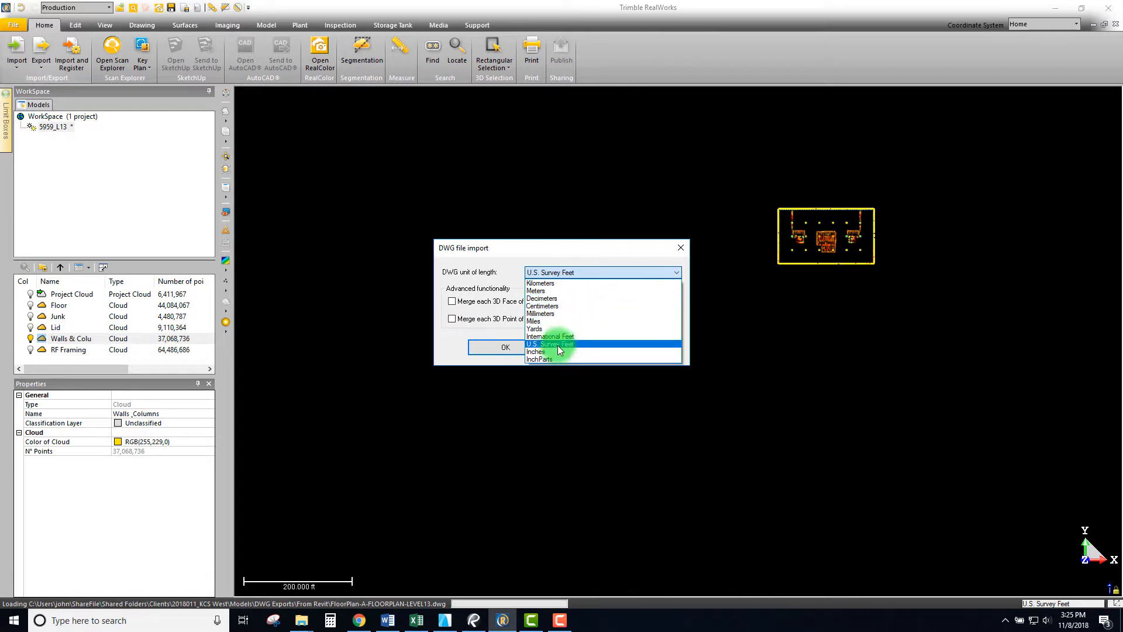
click(537, 352)
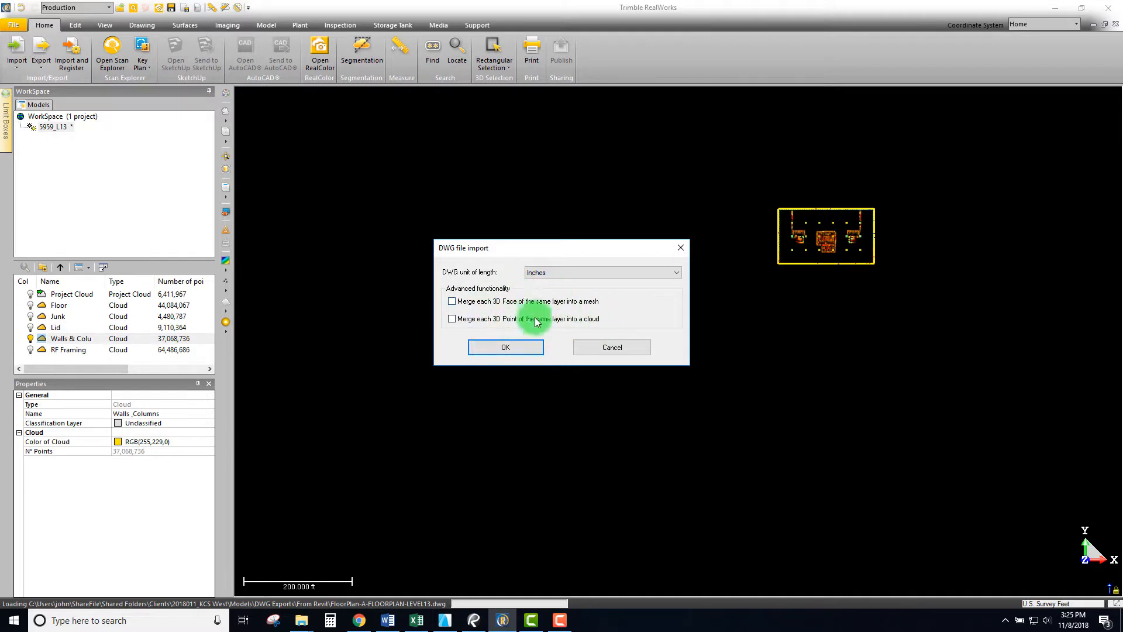
drag(563, 250, 556, 236)
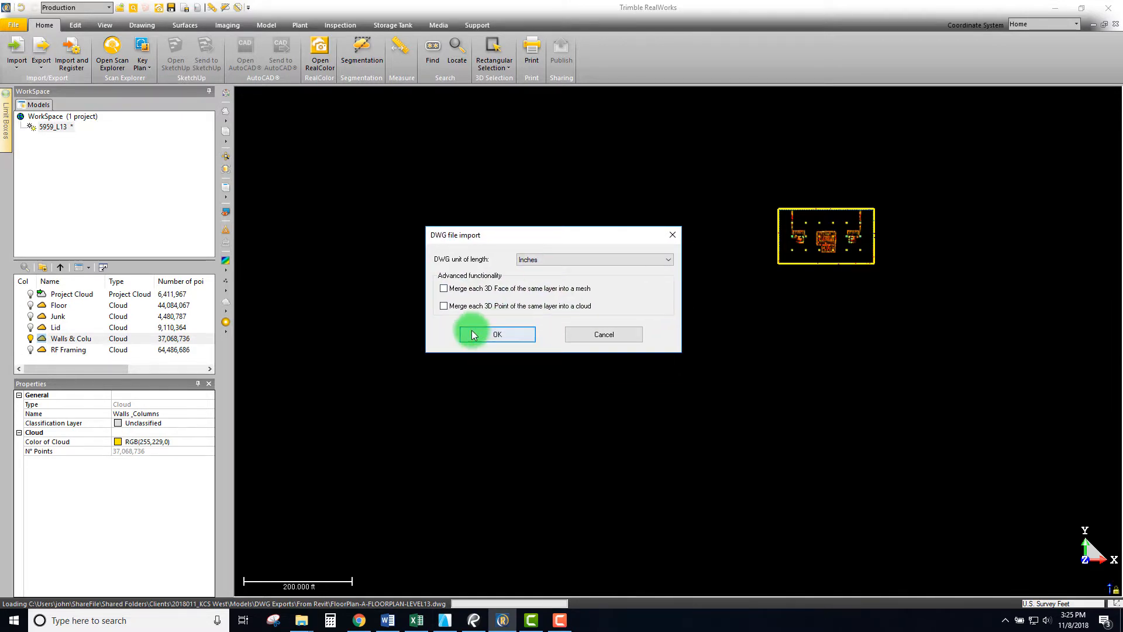
click(496, 335)
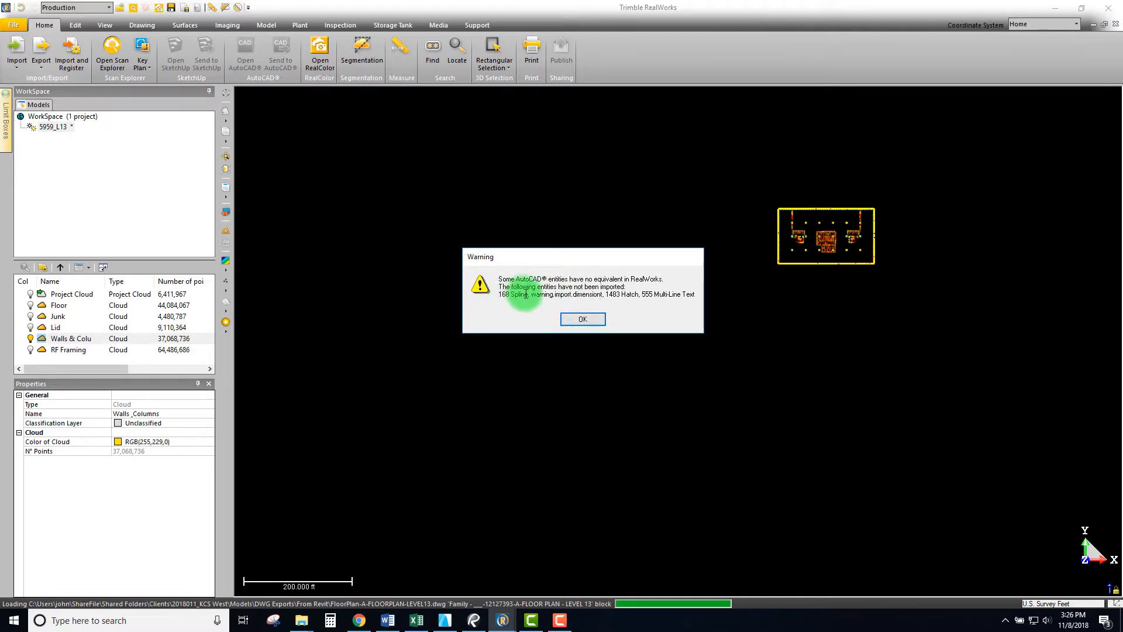
Review which AutoCAD entity types are left out of the import, and dismiss the notice
drag(500, 294, 577, 287)
click(555, 295)
click(575, 288)
drag(500, 294, 547, 294)
click(664, 295)
click(539, 296)
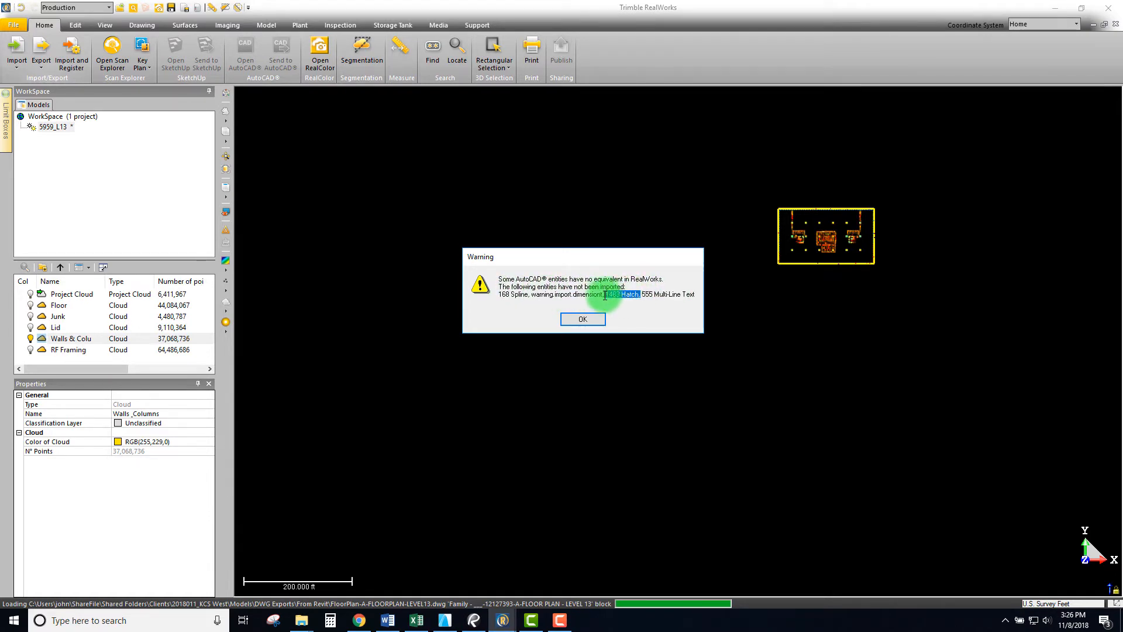
drag(571, 257, 571, 253)
click(592, 314)
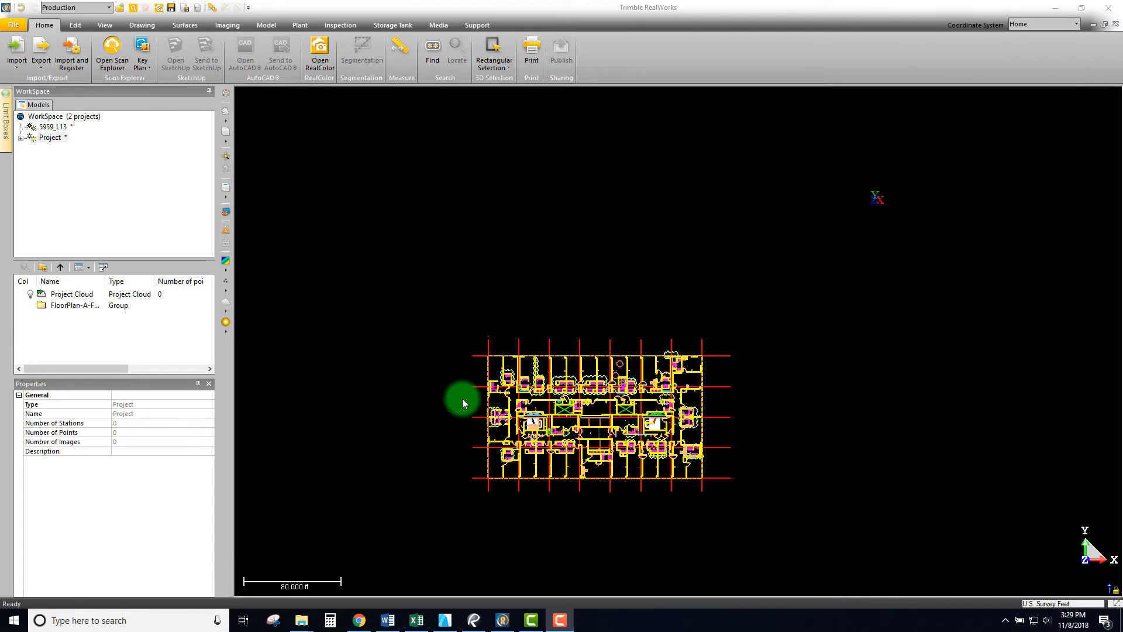
Examine the imported floor plan and compare the contents of the 5959_L13 project with the newly created project
click(602, 418)
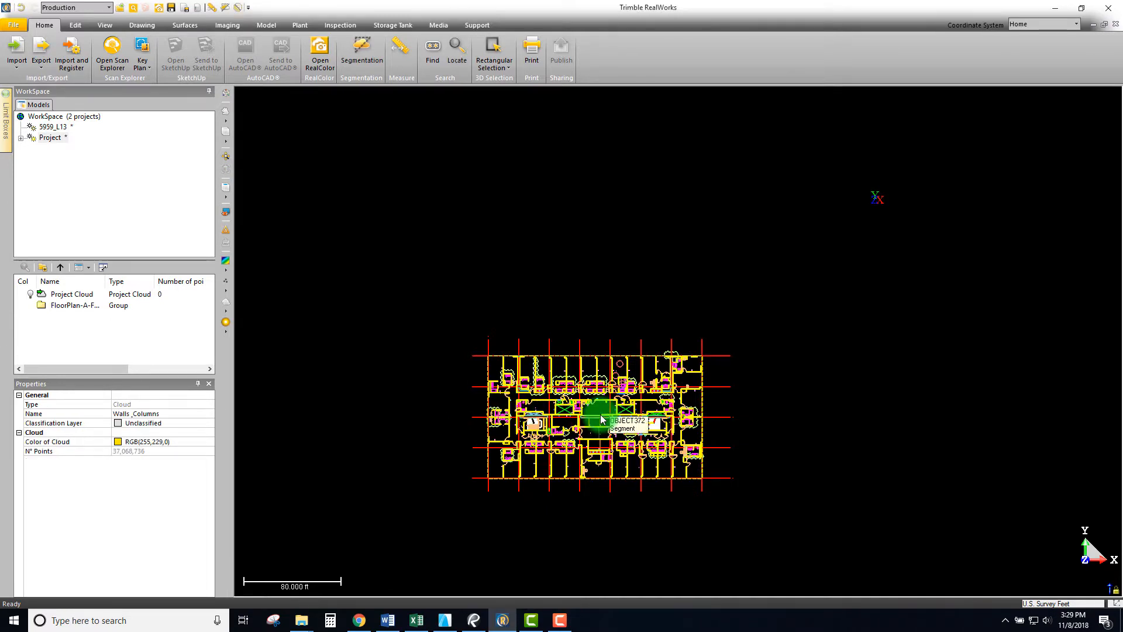
scroll(603, 413, up, 2)
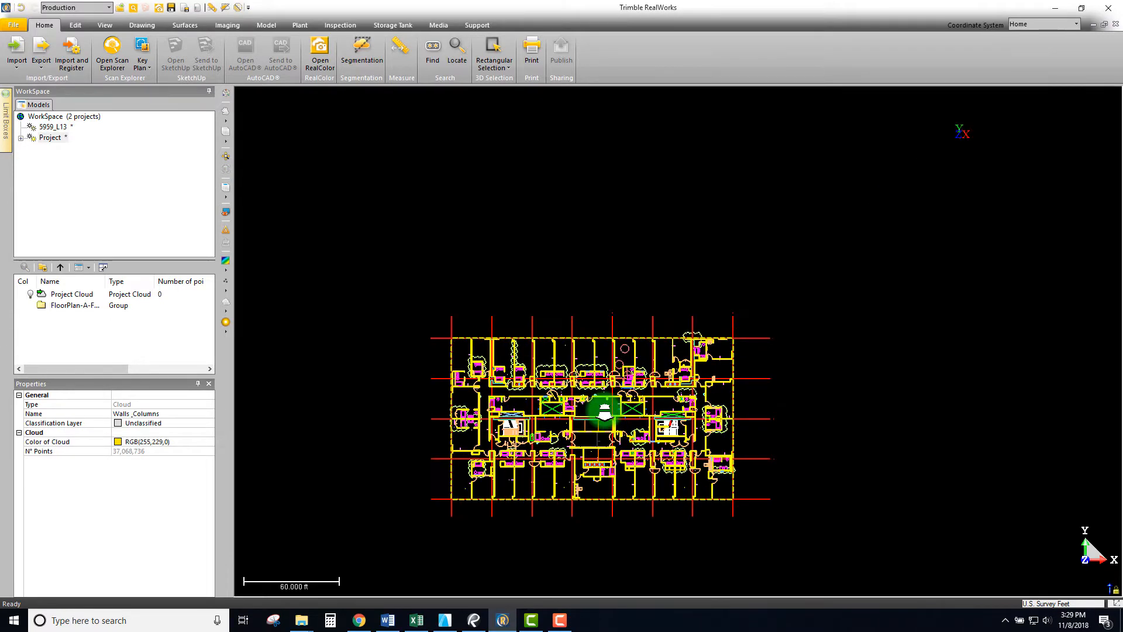
middle_drag(632, 438, 629, 430)
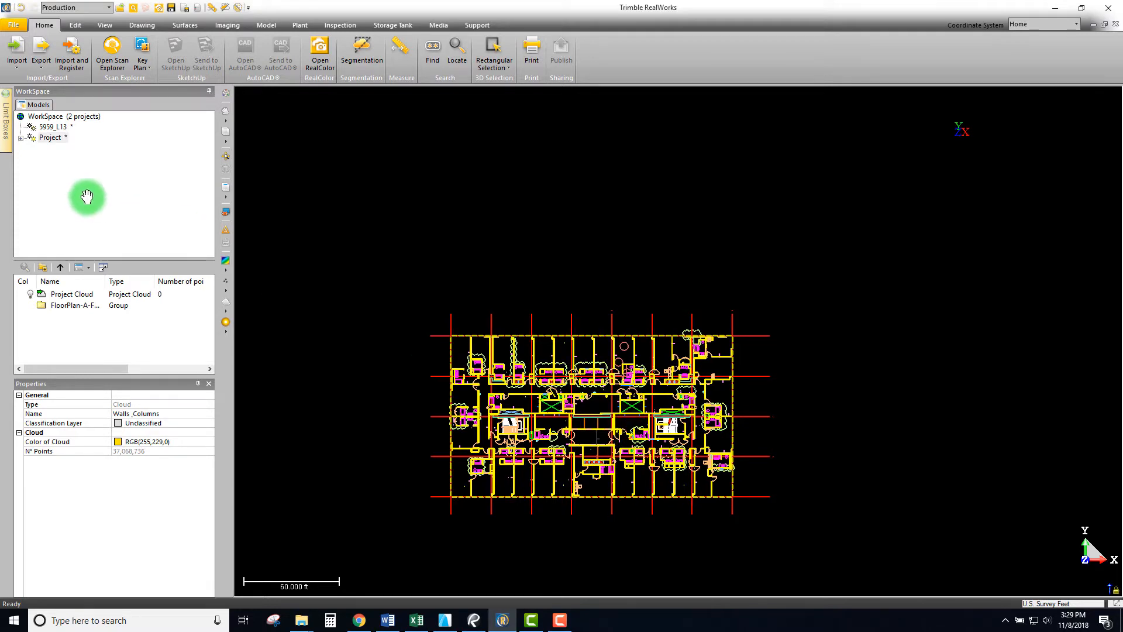
click(51, 126)
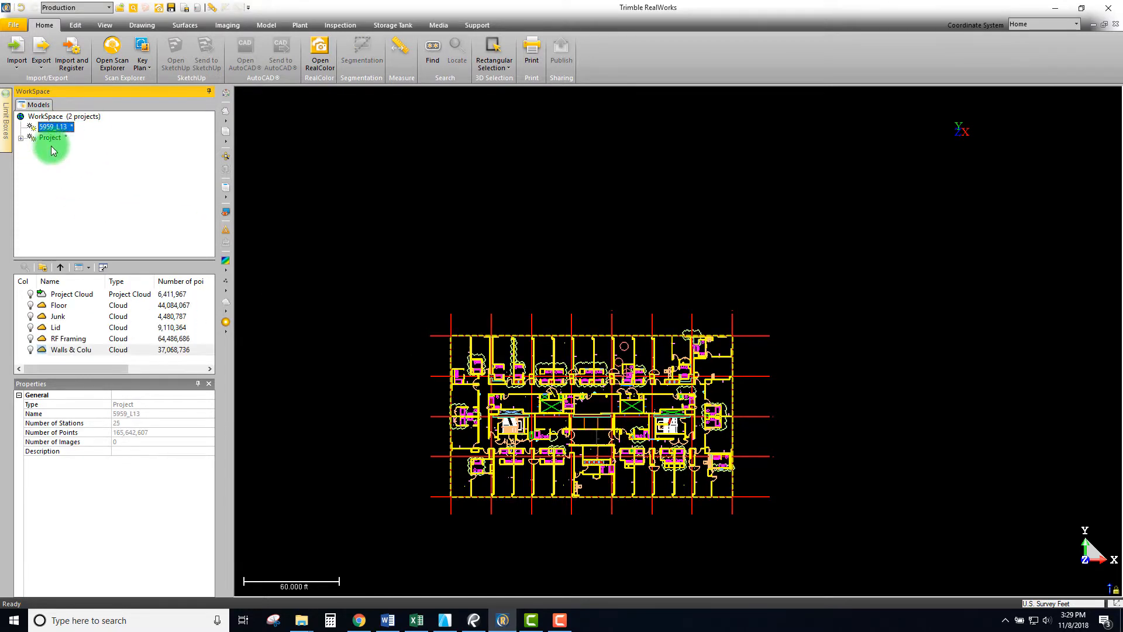
click(49, 139)
click(54, 128)
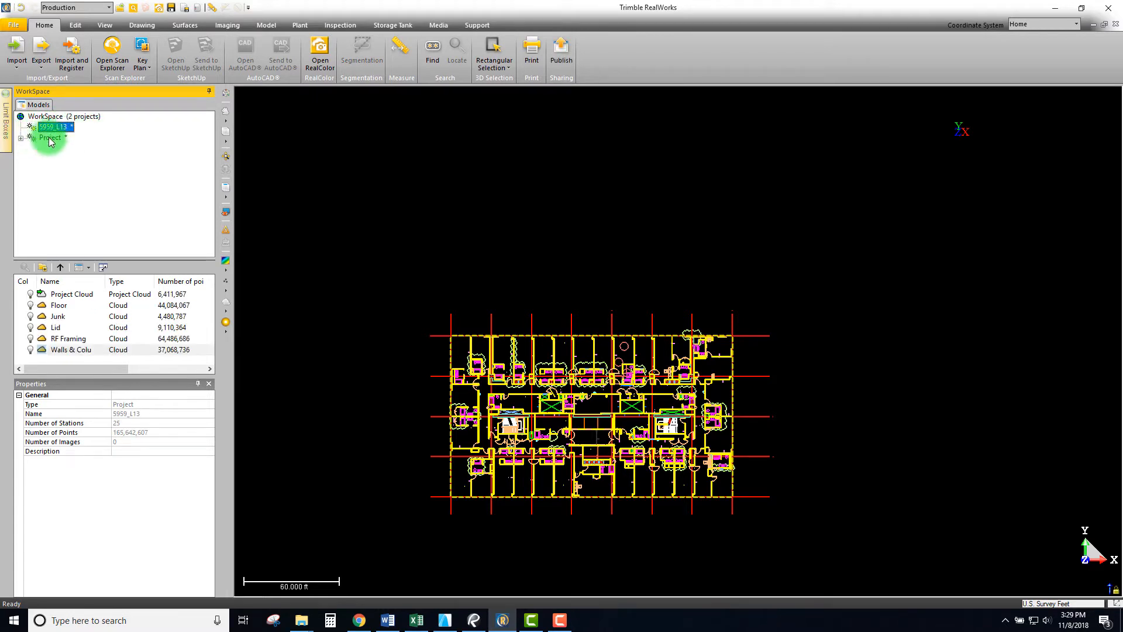
click(49, 140)
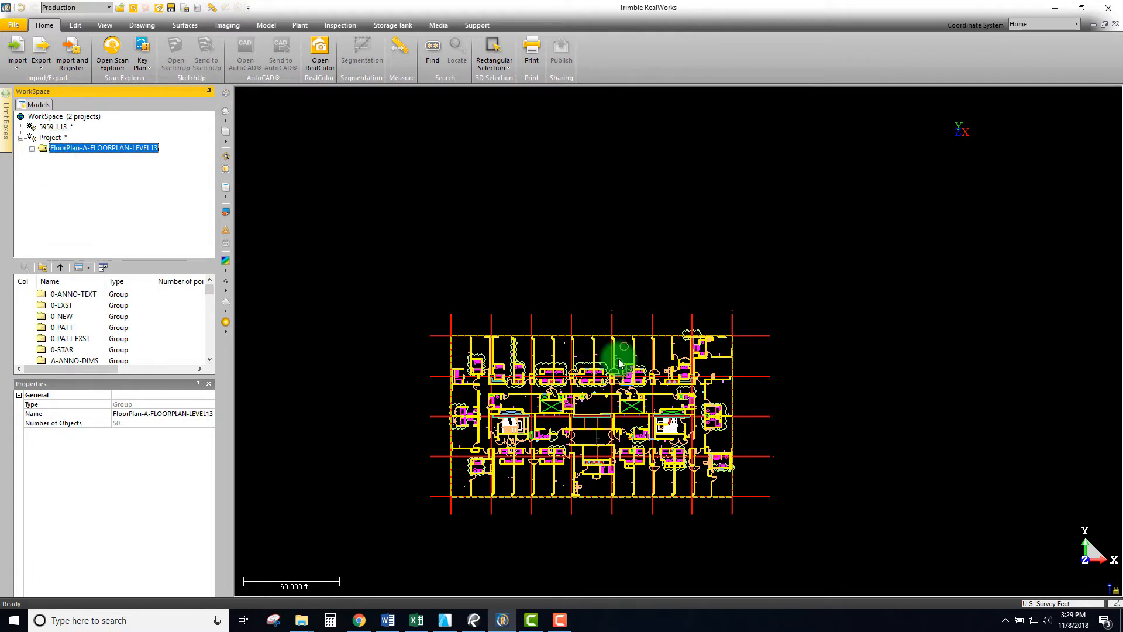
Inspect the floor plan drawing up close and hide all geometry of the FloorPlan-A-FLOORPLAN-LEVEL13 group
click(725, 373)
scroll(539, 494, up, 5)
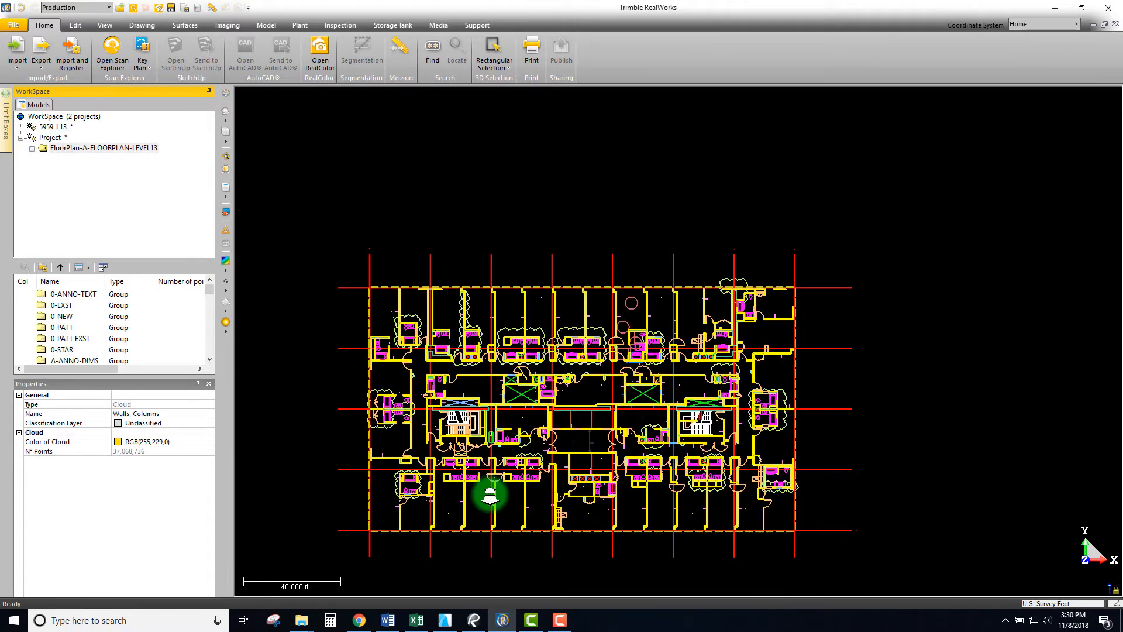
scroll(496, 475, up, 1)
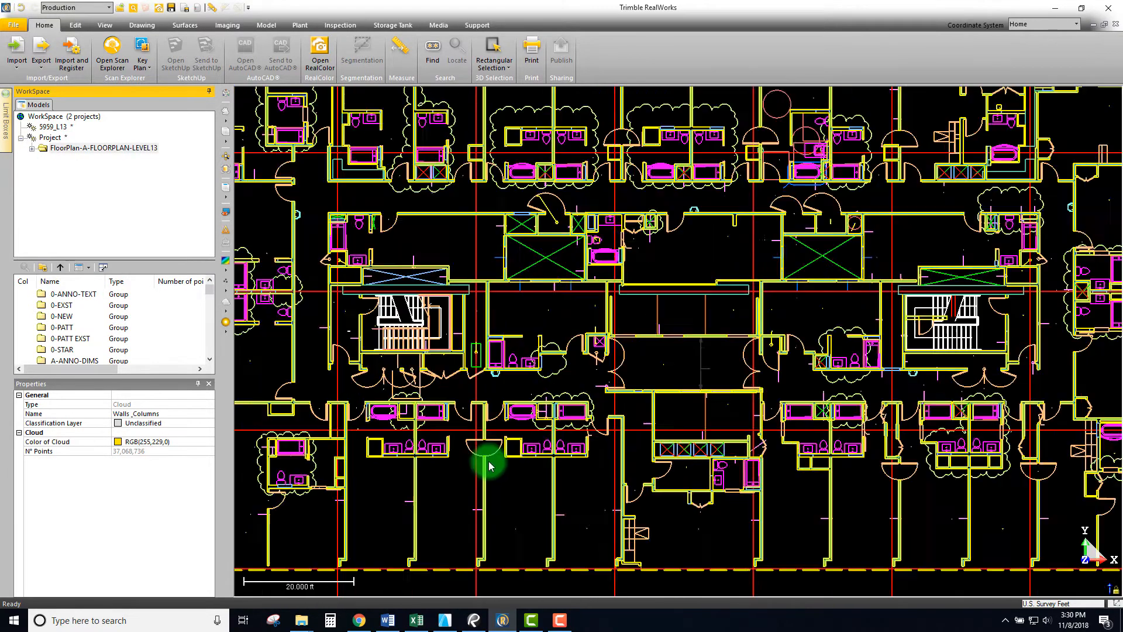
click(82, 148)
right_click(75, 148)
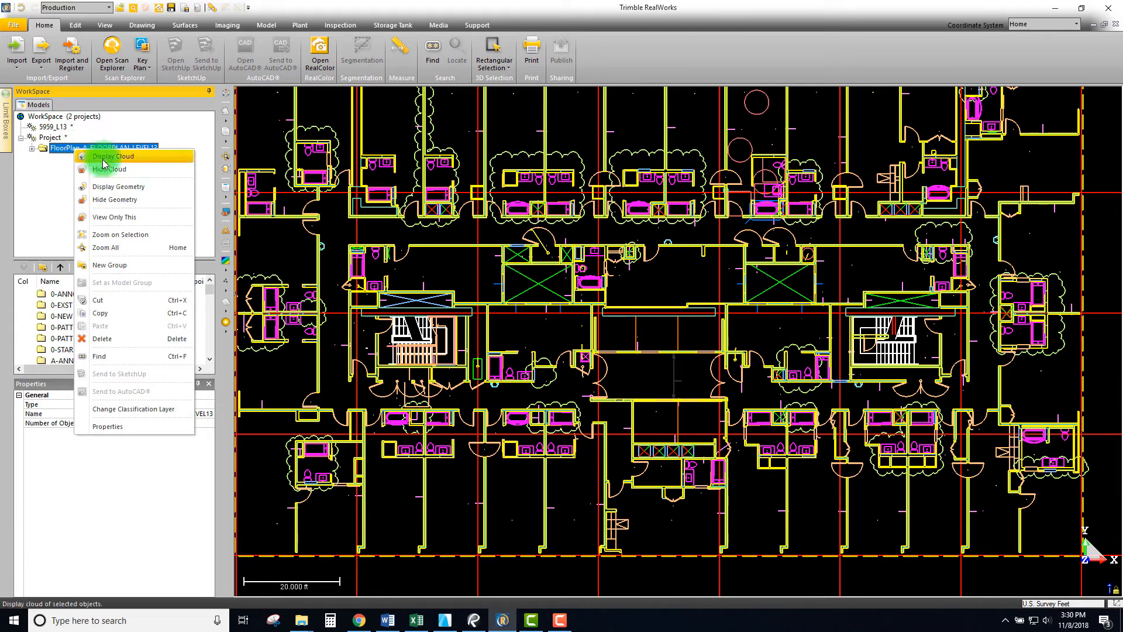
click(97, 200)
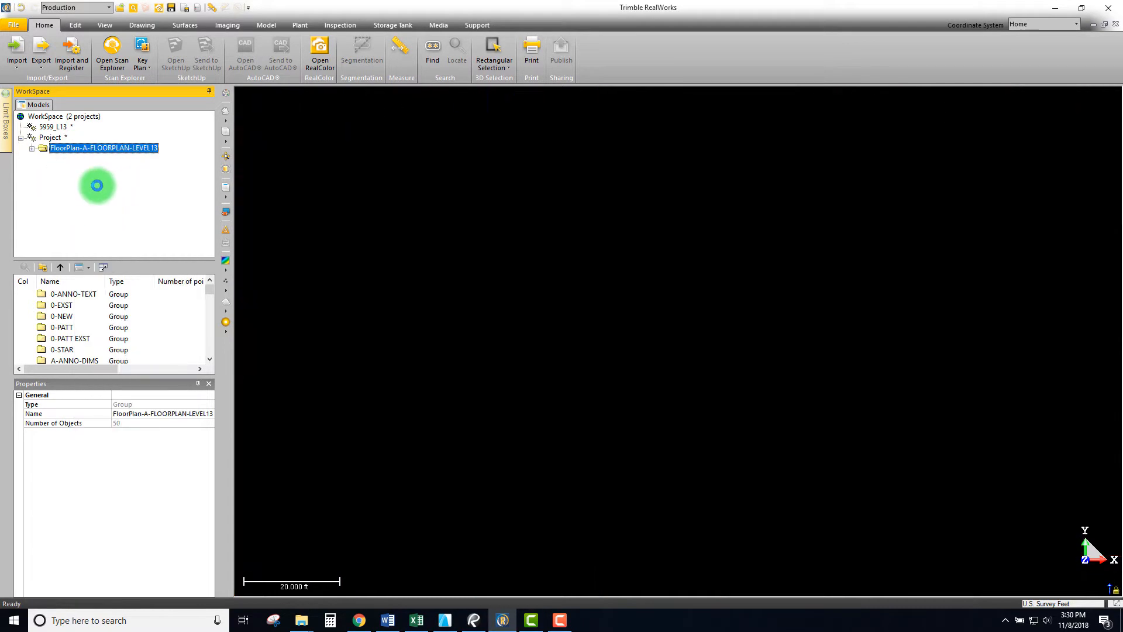
Expand the FloorPlan-A-FLOORPLAN-LEVEL13 group and display only the geometry of its S-GRID layer
click(32, 148)
scroll(76, 216, down, 13)
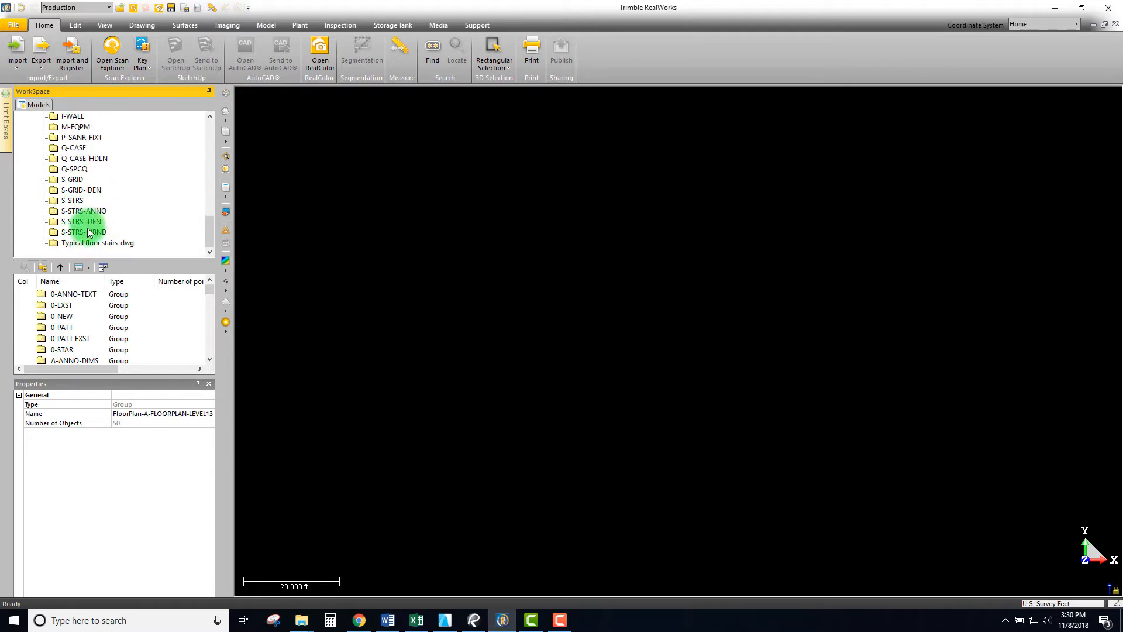
click(71, 179)
right_click(69, 180)
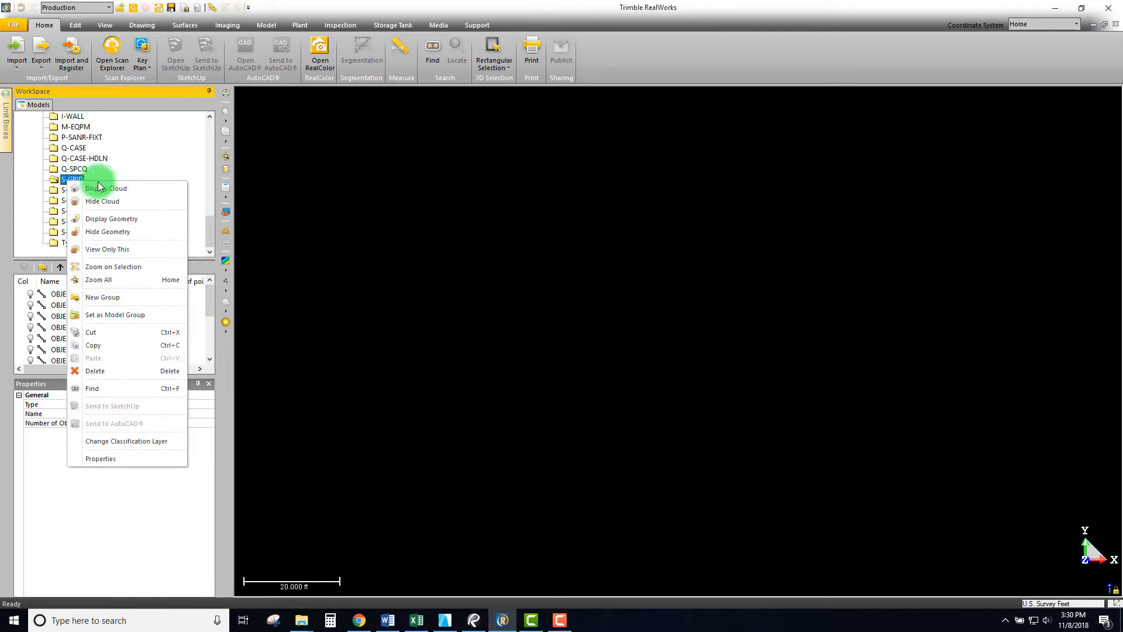
click(110, 219)
scroll(418, 311, down, 5)
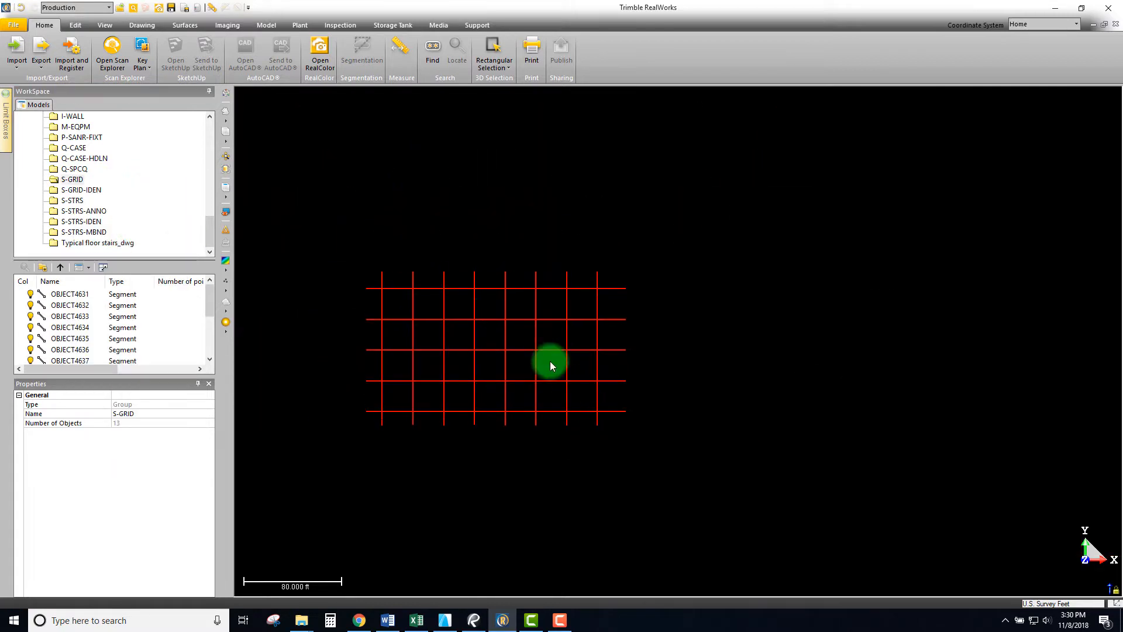
scroll(594, 403, down, 5)
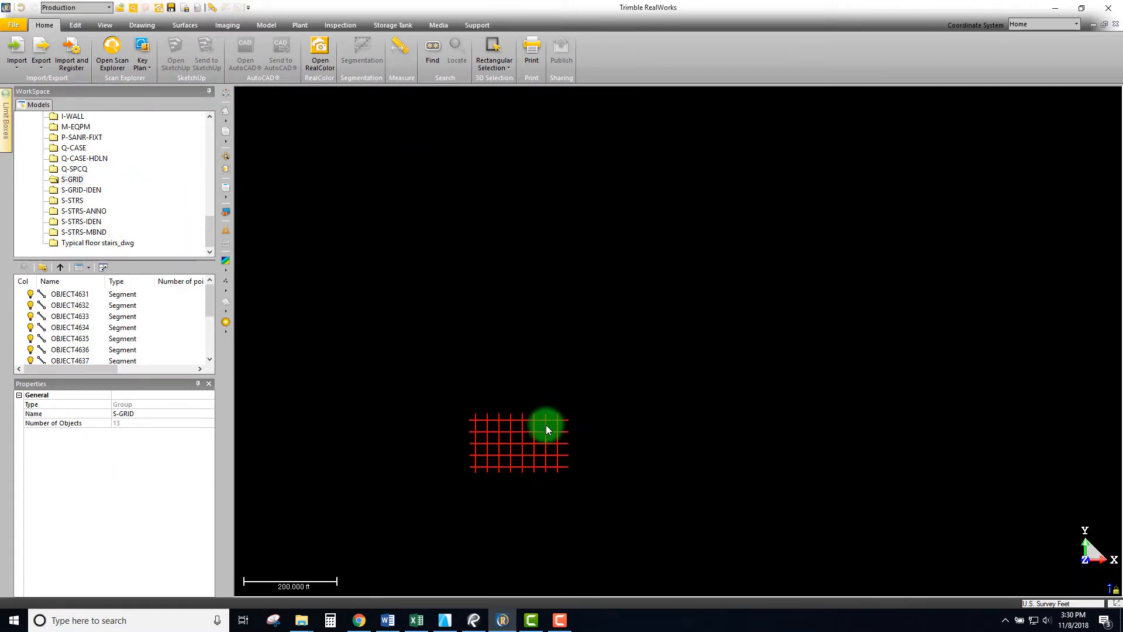
Select the 5959_L13 project again and collapse the floor plan's layer list in the project tree
drag(210, 234, 218, 145)
scroll(519, 239, down, 2)
mouse_move(566, 287)
middle_down()
mouse_move(519, 240)
mouse_move(506, 288)
mouse_move(557, 300)
middle_up()
scroll(562, 288, up, 2)
click(49, 120)
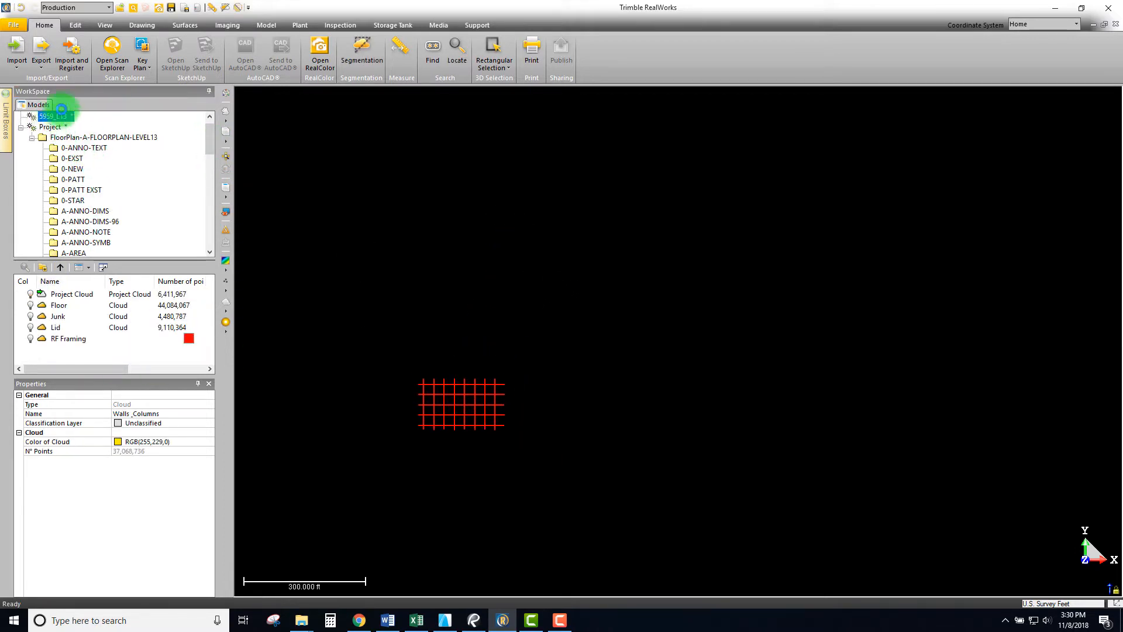
scroll(79, 127, up, 1)
click(32, 148)
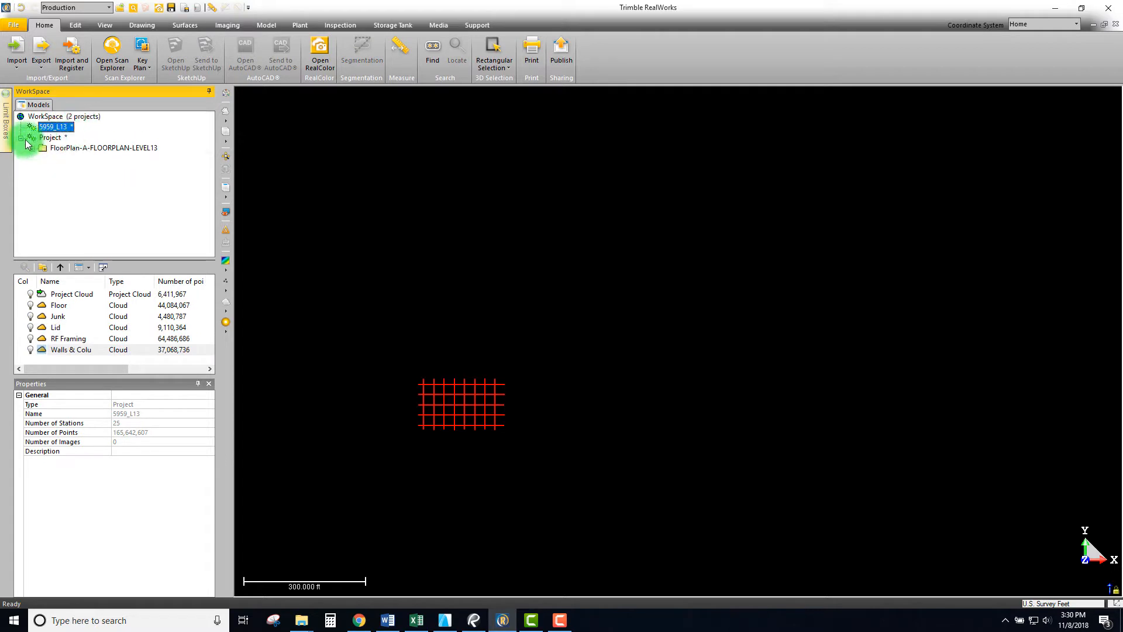
Select the Walls & Columns cloud of the 5959_L13 project and display only that cloud
click(61, 340)
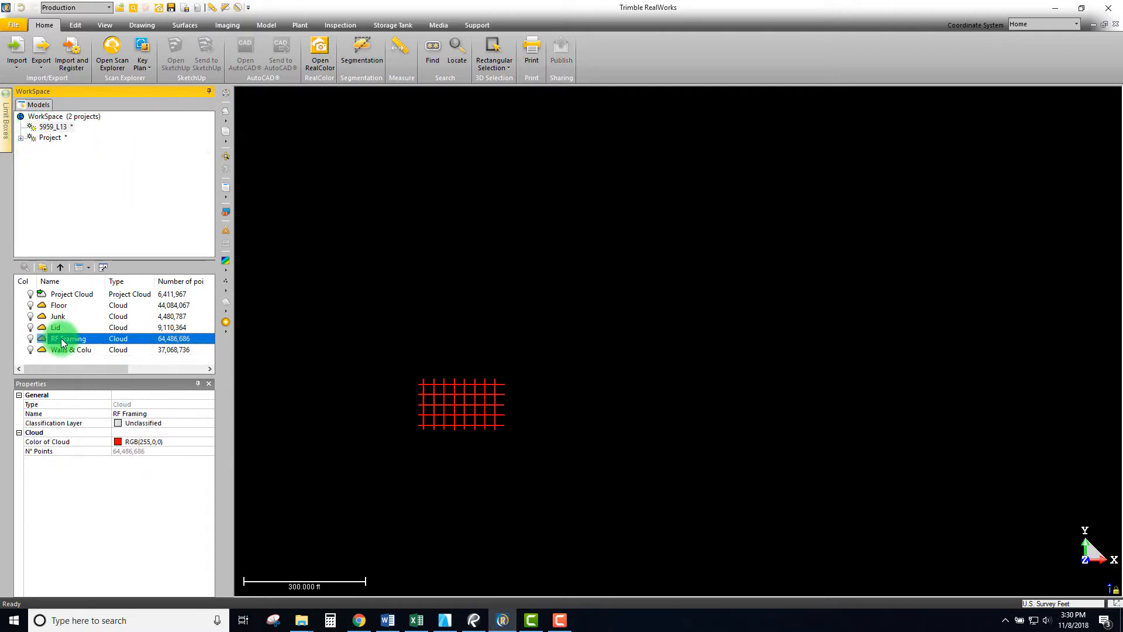
click(58, 349)
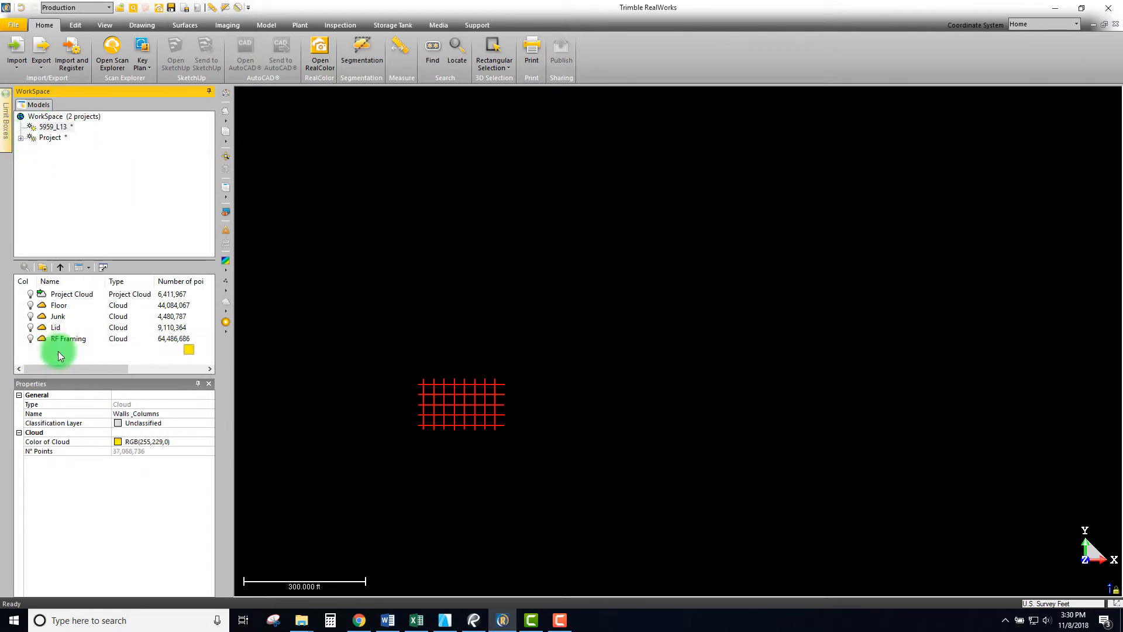
right_click(63, 352)
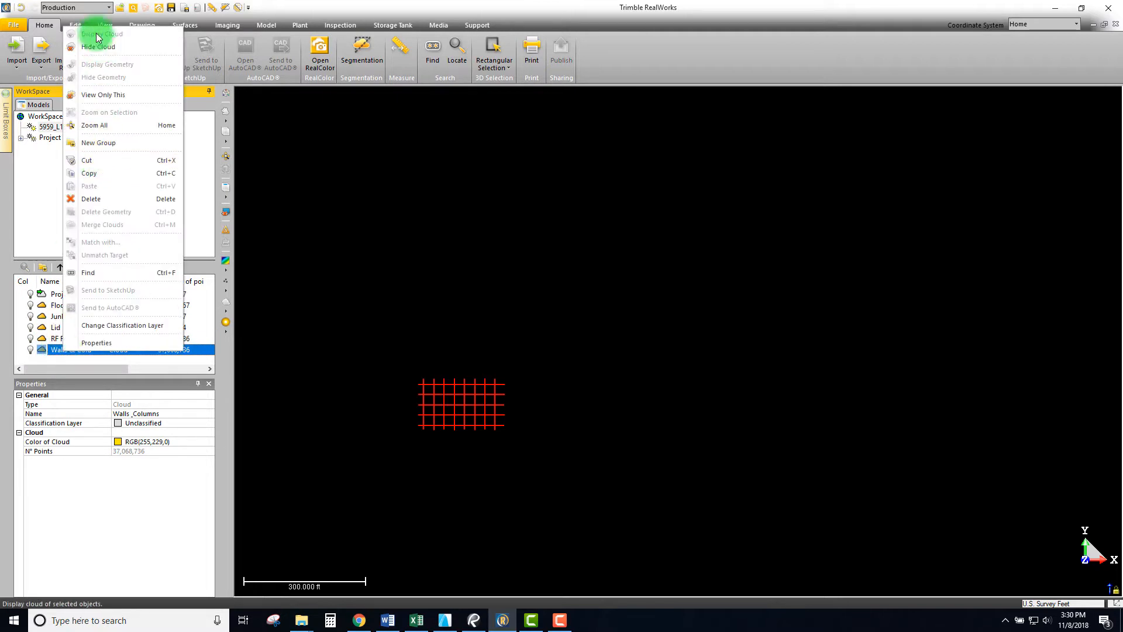
click(51, 353)
right_click(60, 352)
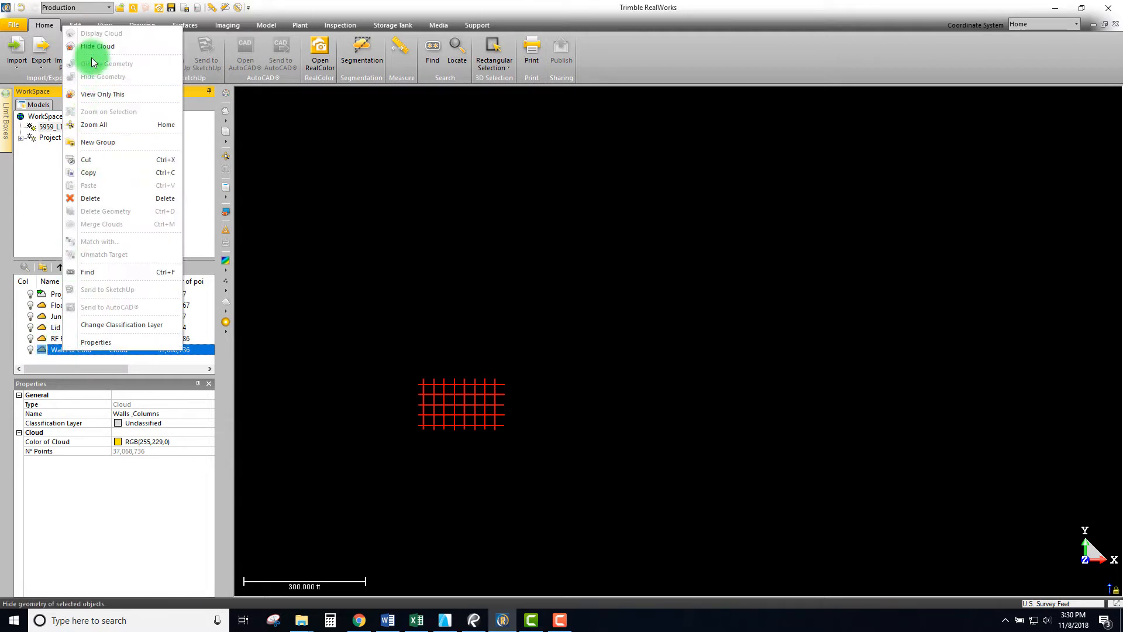
click(106, 94)
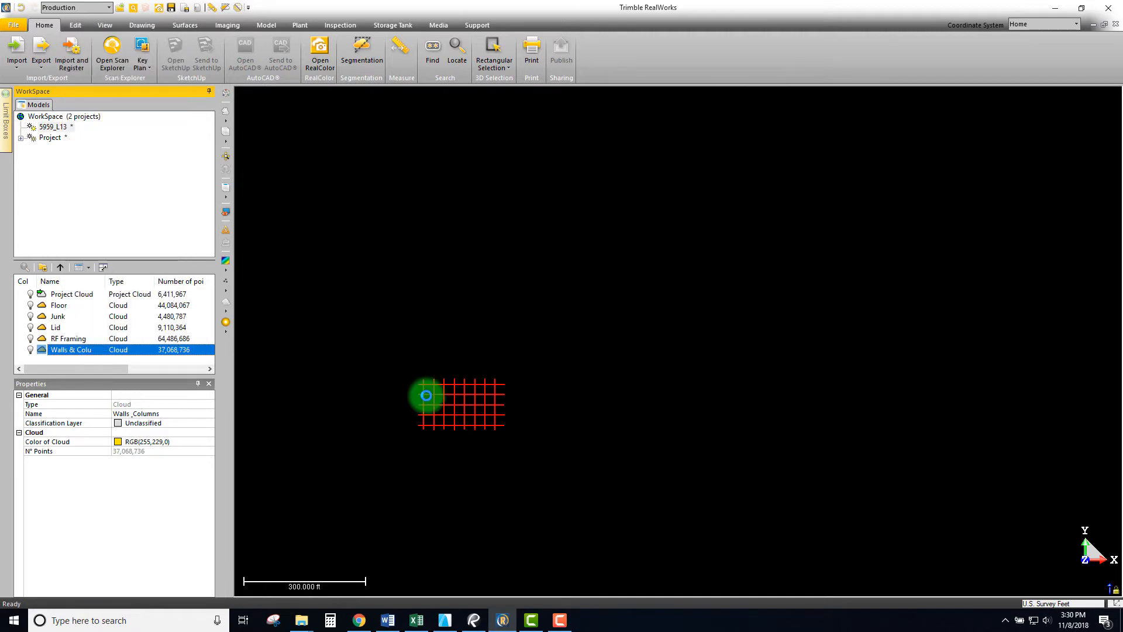
middle_drag(538, 398, 772, 338)
scroll(591, 391, down, 5)
Expand the FloorPlan-A-FLOORPLAN-LEVEL13 group and display the geometry of its S-GRID layer together with the cloud
click(21, 138)
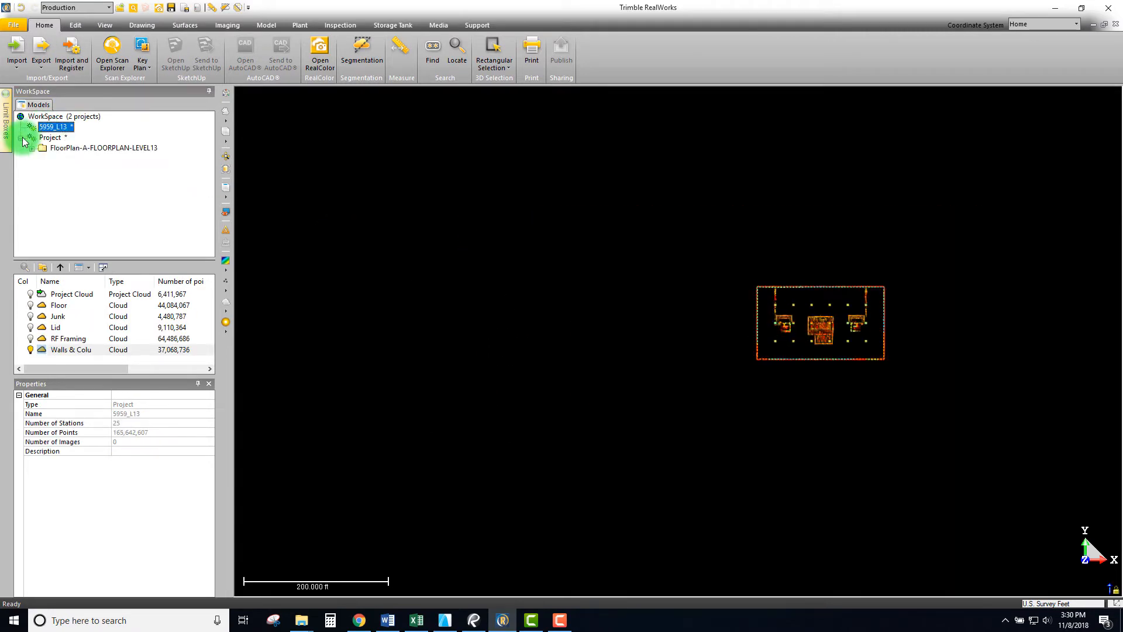
click(32, 148)
scroll(74, 232, down, 8)
scroll(75, 233, down, 4)
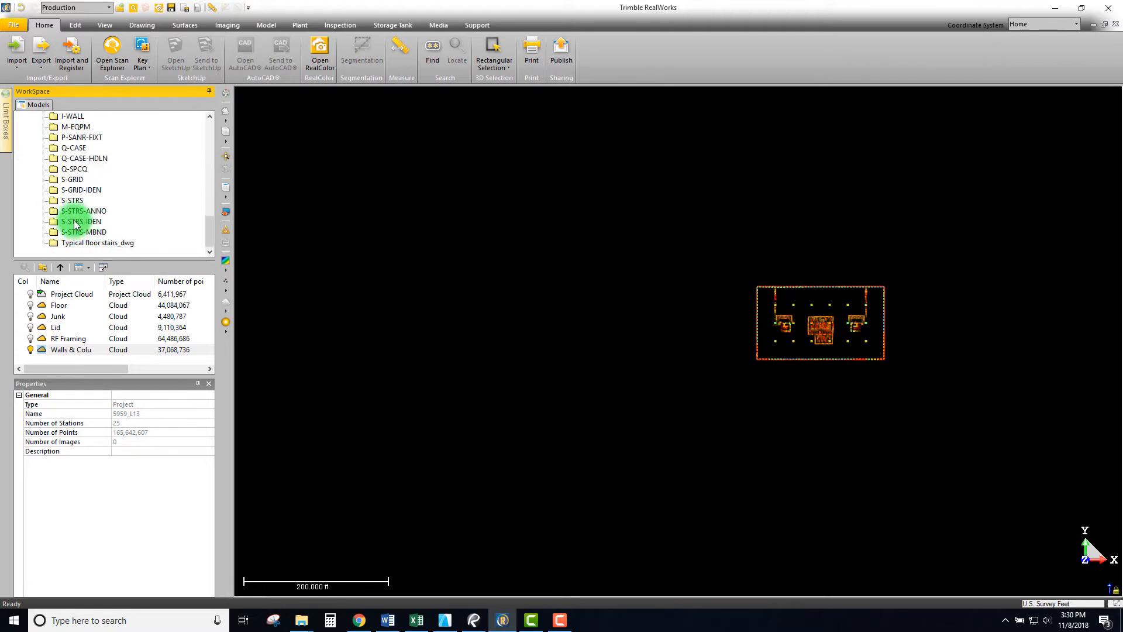
right_click(72, 182)
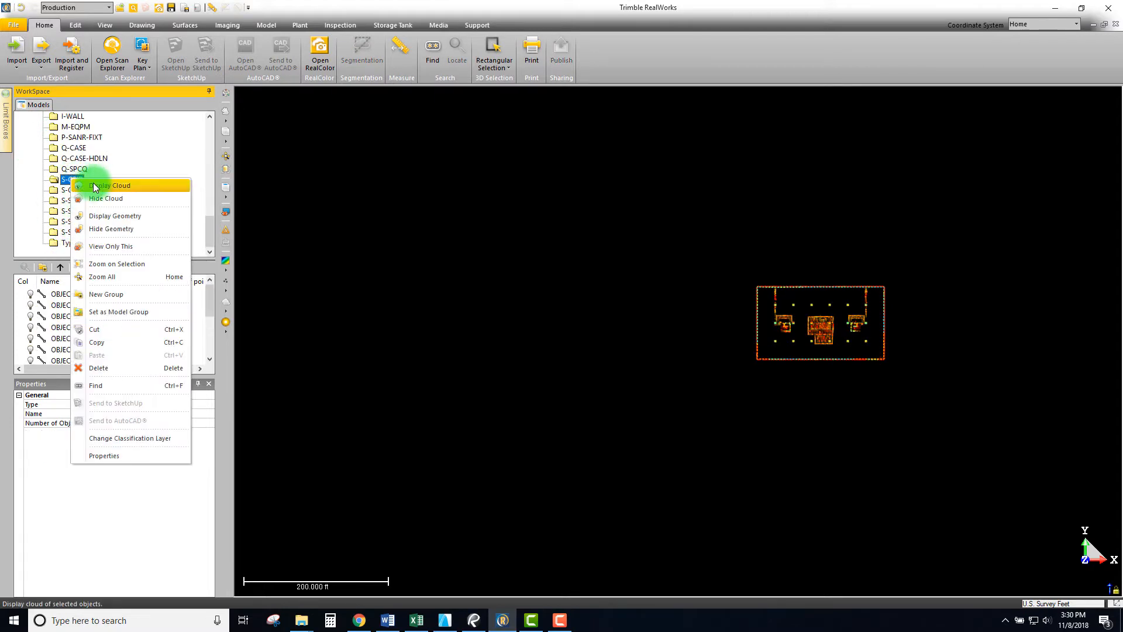
click(101, 216)
drag(758, 354, 711, 277)
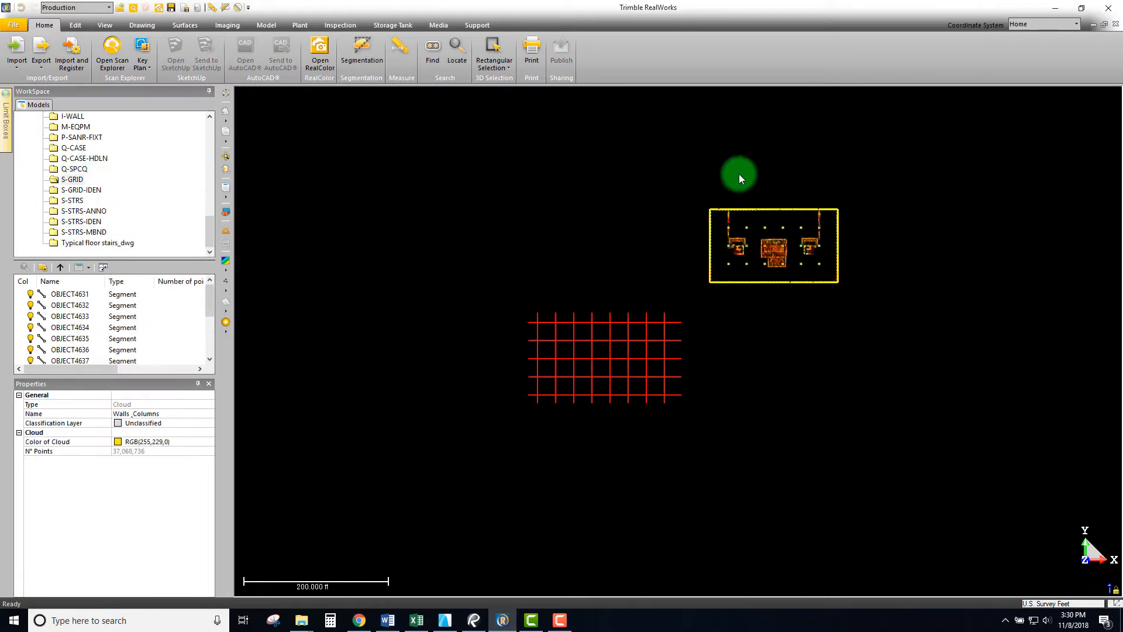
Examine the walls and columns cloud in top view, focusing on the column beside the west stair core
scroll(743, 253, up, 2)
scroll(772, 258, up, 3)
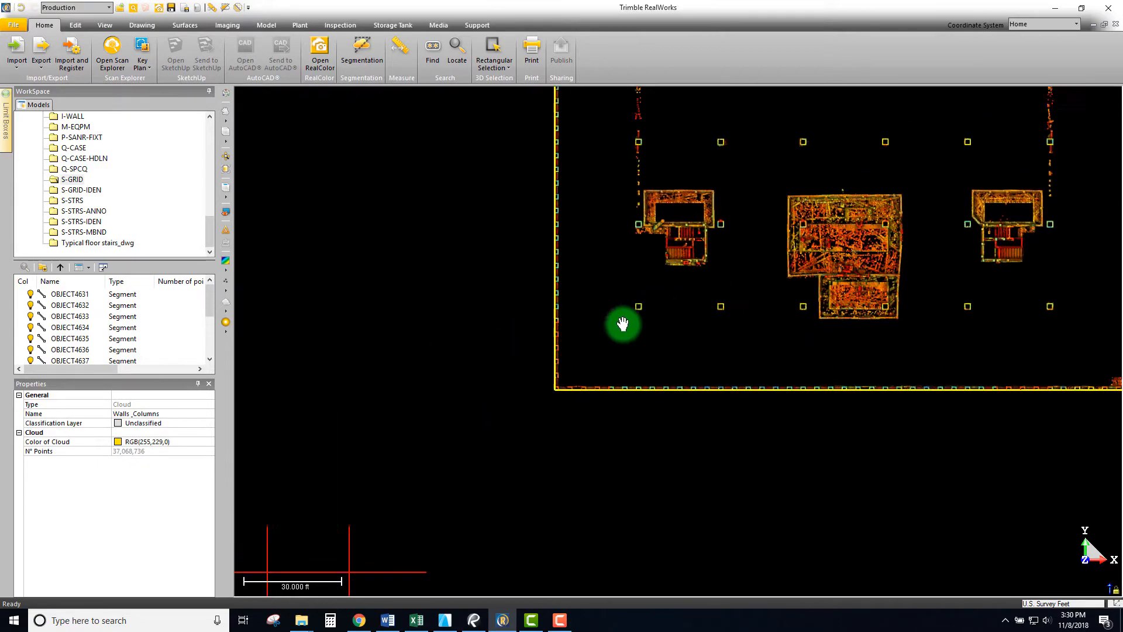
scroll(617, 327, down, 1)
scroll(603, 304, up, 15)
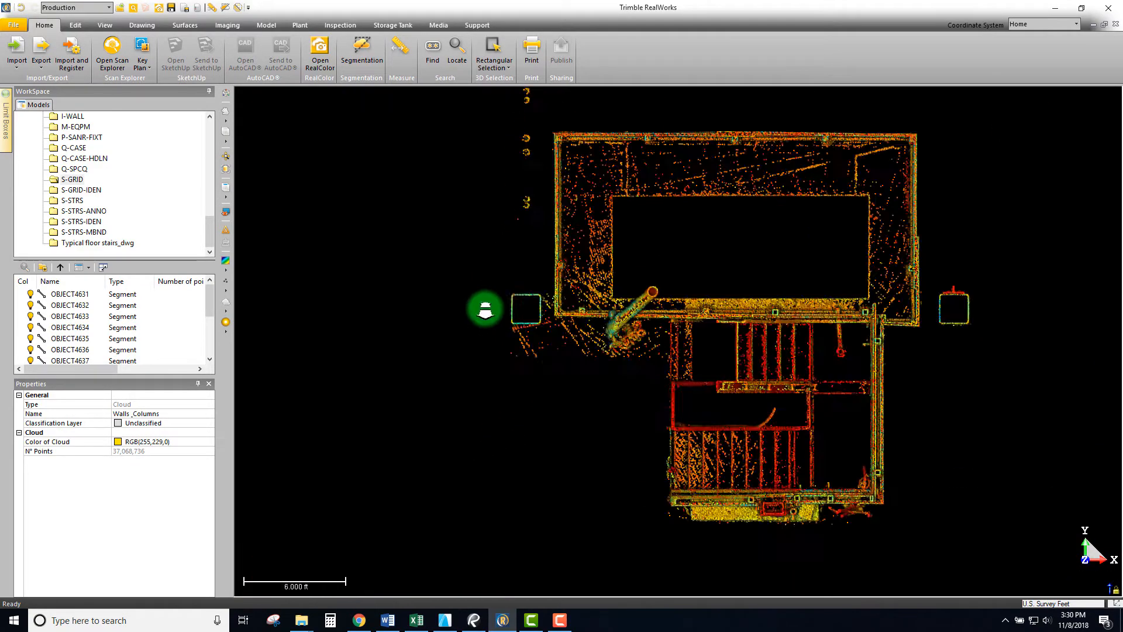
drag(536, 328, 582, 322)
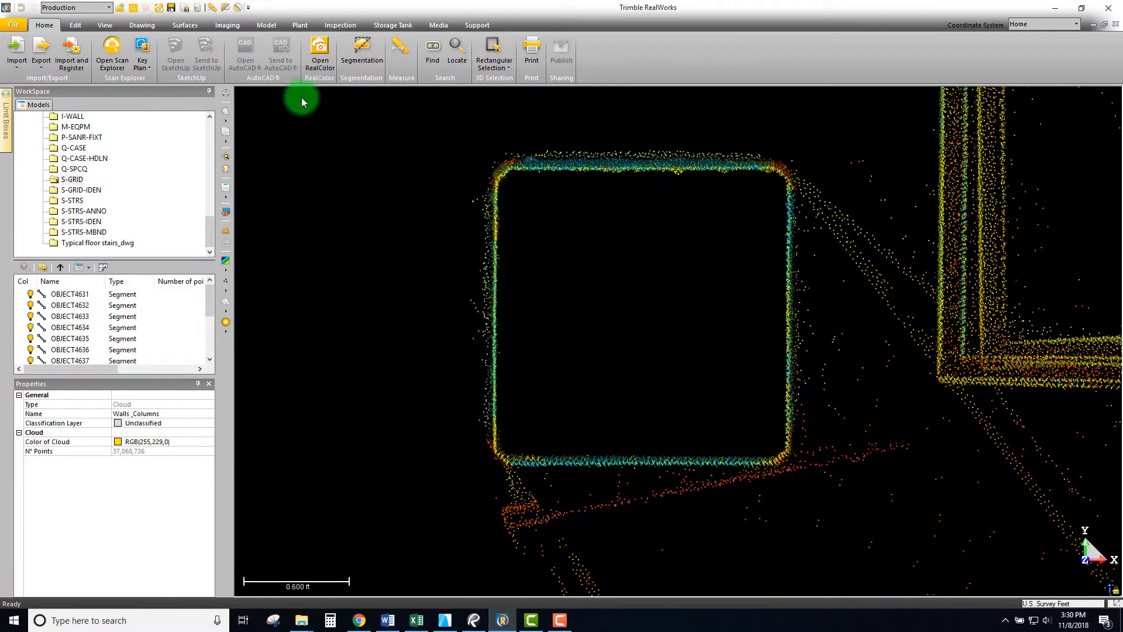
click(230, 188)
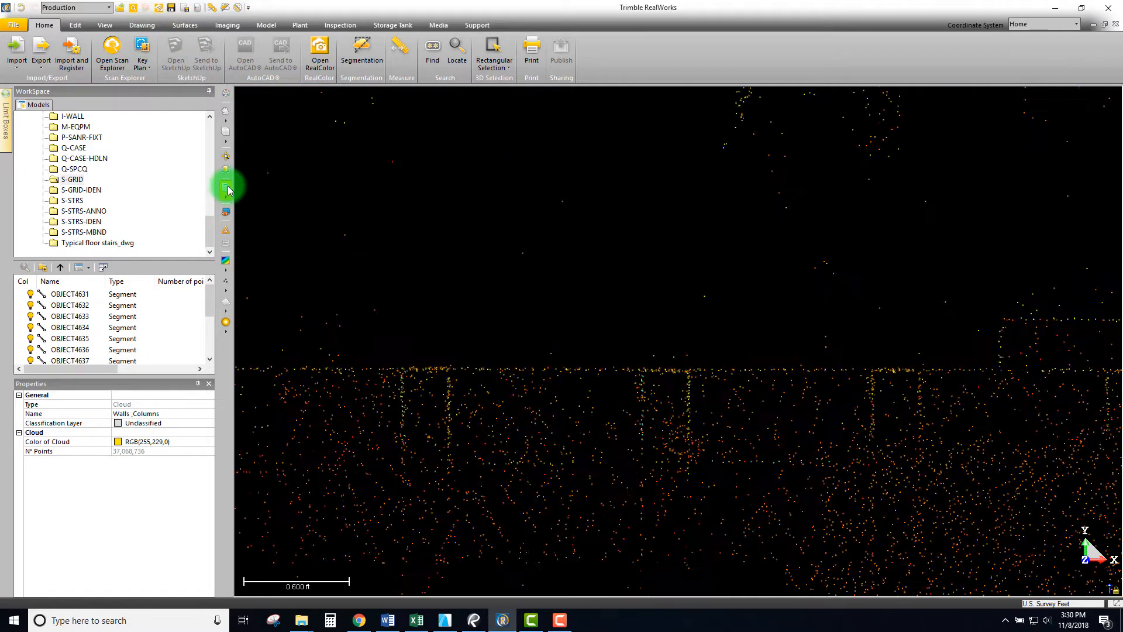
scroll(857, 381, down, 10)
scroll(669, 306, down, 5)
middle_drag(617, 344, 979, 308)
scroll(643, 290, down, 3)
scroll(550, 287, up, 7)
scroll(596, 285, up, 5)
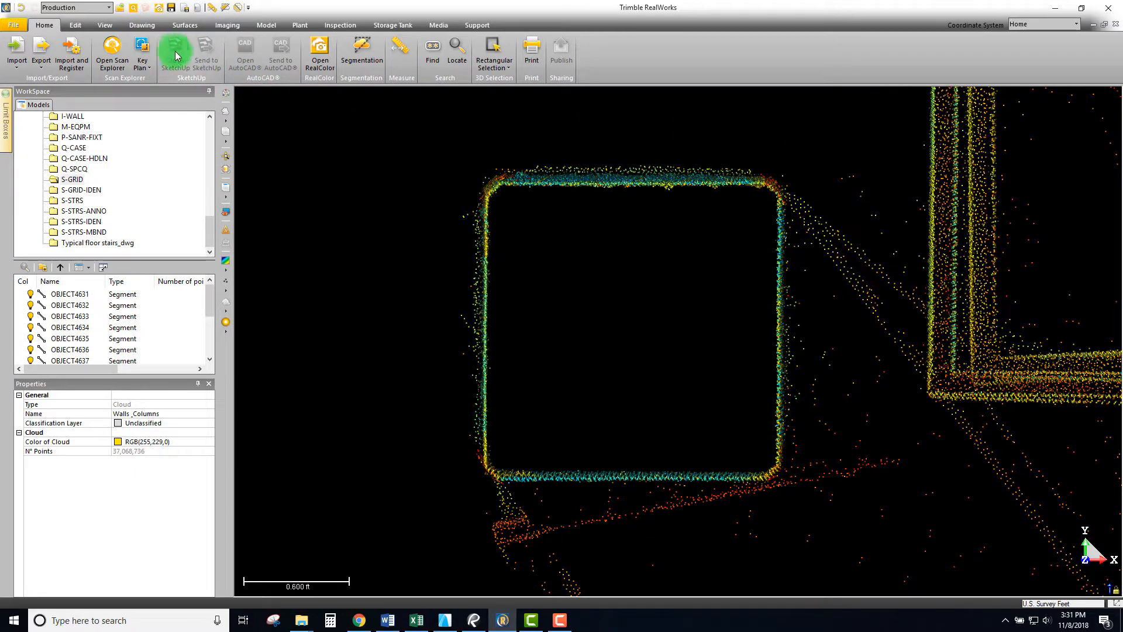
Inspect the top edge of that column up close and examine the column in 3D
click(77, 25)
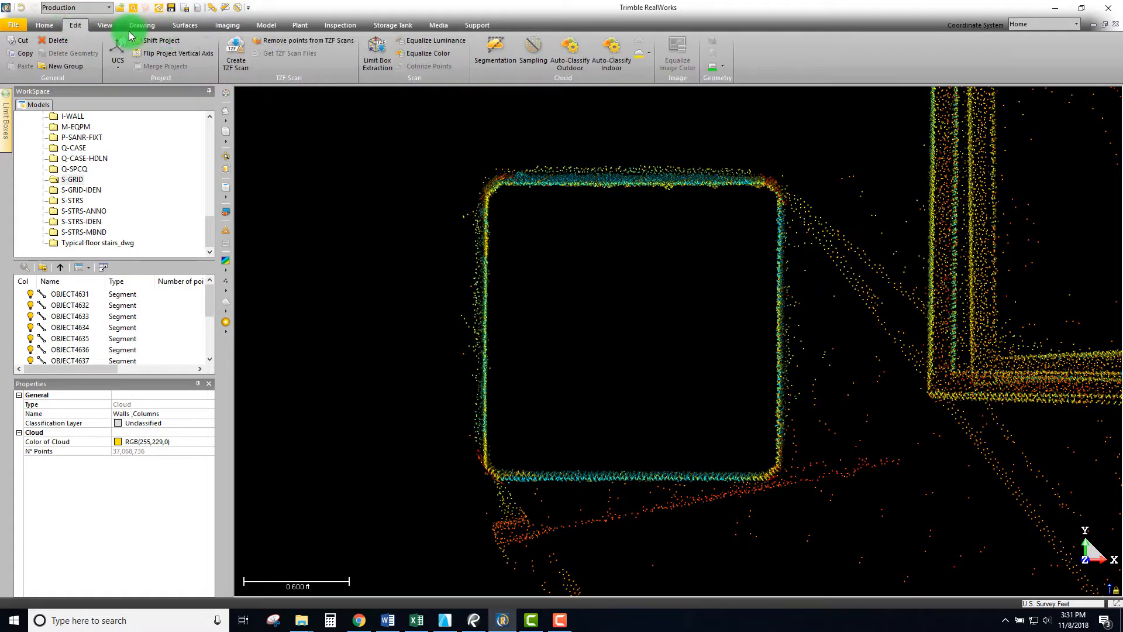
scroll(596, 178, up, 3)
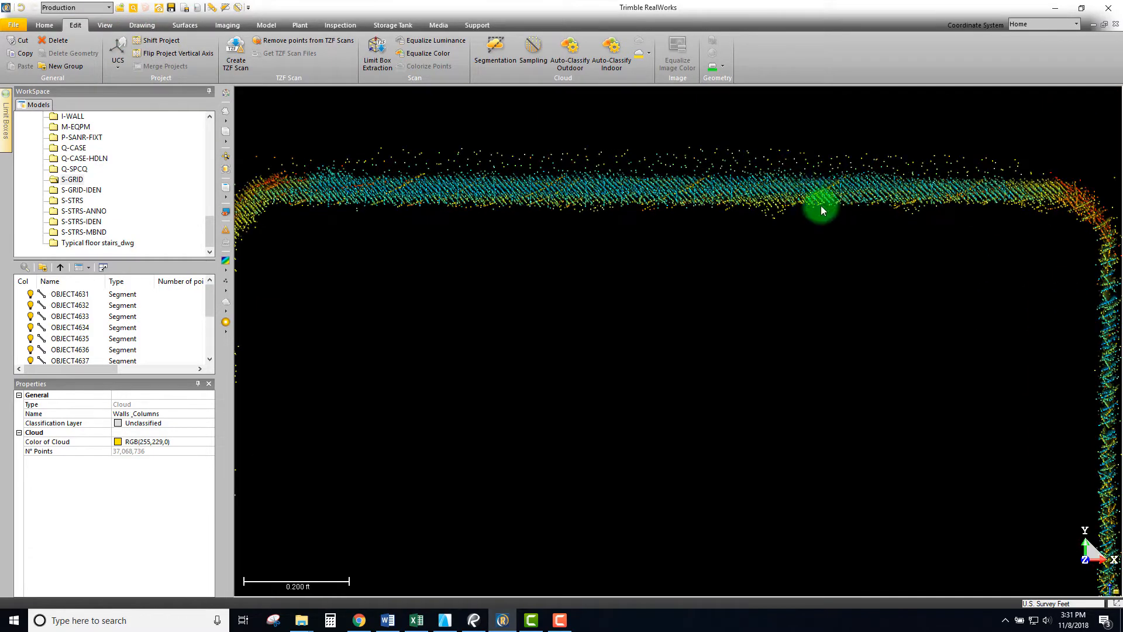
scroll(647, 280, down, 5)
drag(647, 281, 717, 254)
scroll(717, 254, down, 5)
middle_drag(717, 253, 685, 287)
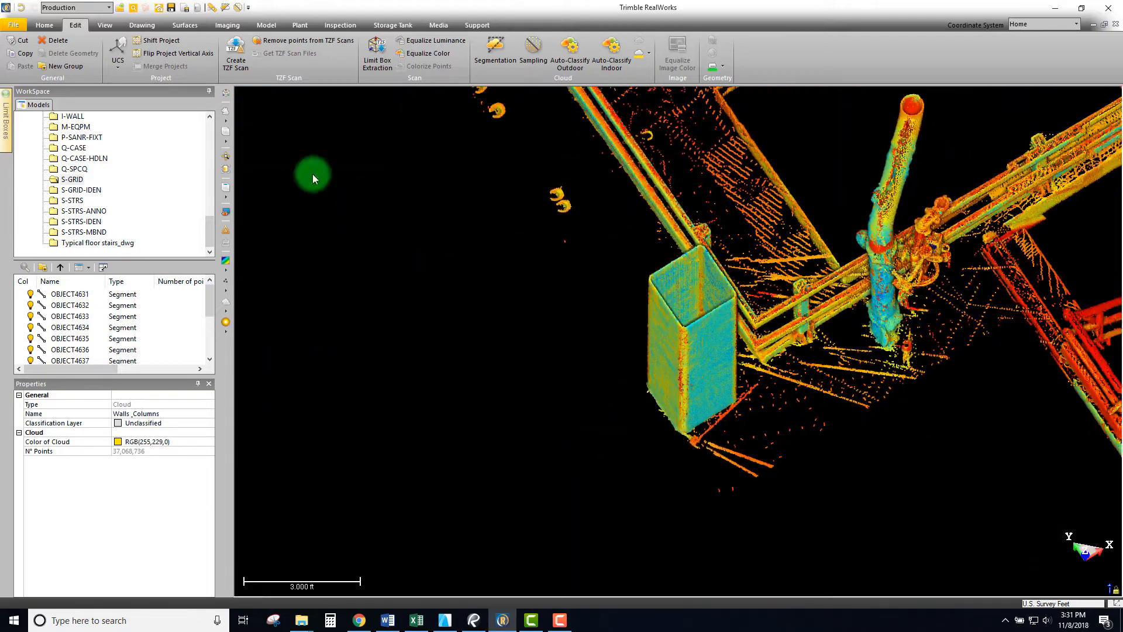
Restore the top view and examine the freestanding column just north of the west stair core
click(226, 189)
scroll(608, 363, down, 5)
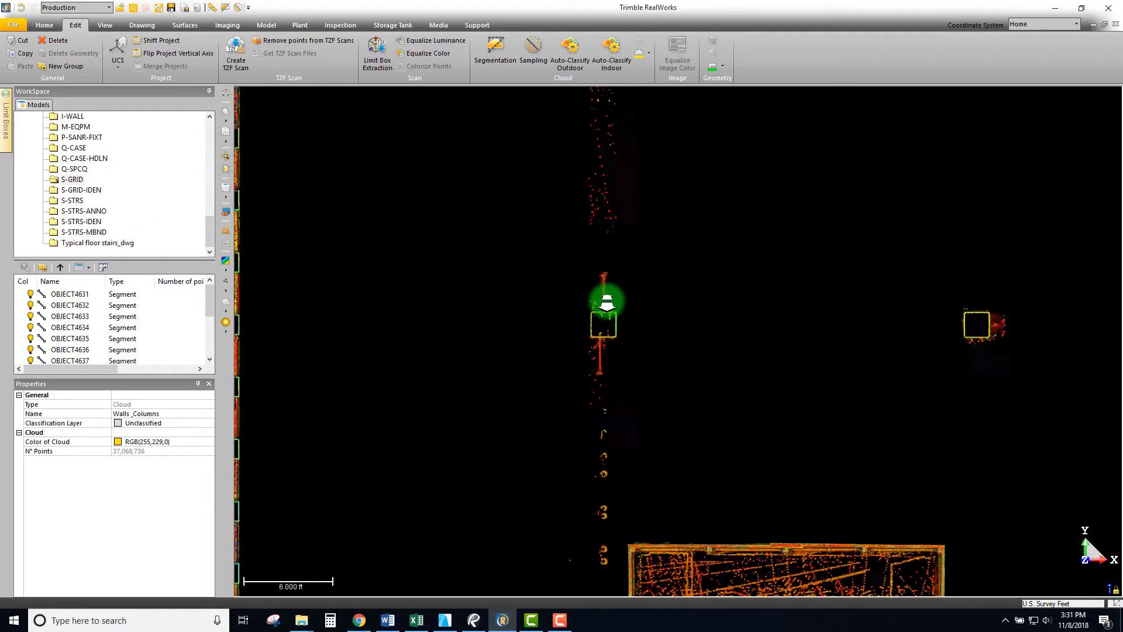
scroll(585, 381, up, 10)
scroll(661, 373, up, 4)
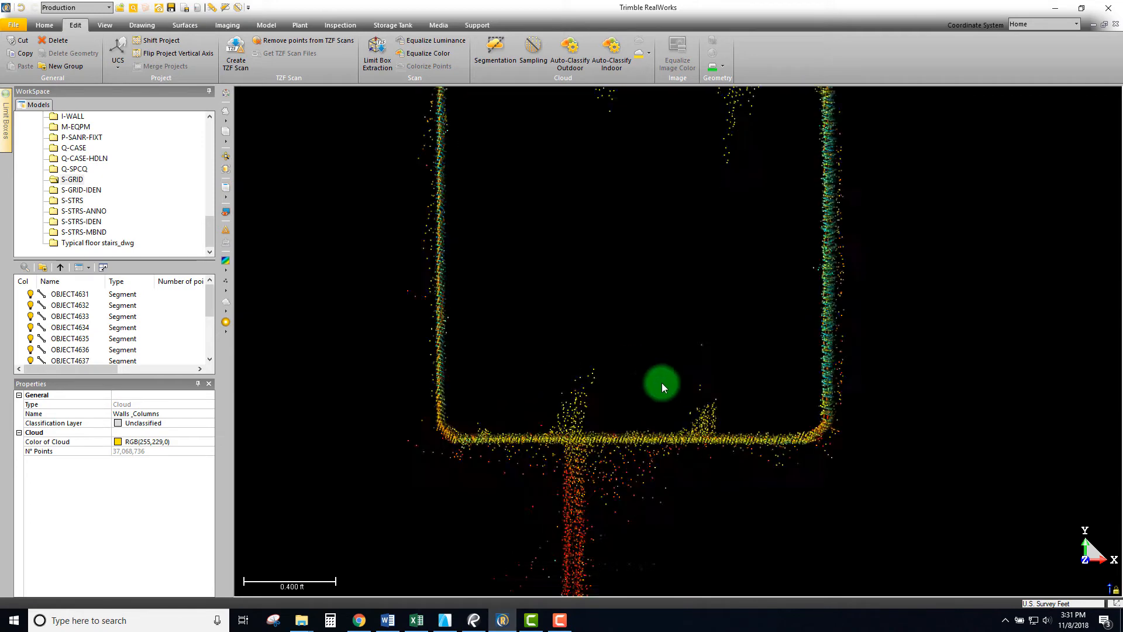
mouse_move(661, 383)
middle_down()
mouse_move(622, 454)
mouse_move(608, 421)
middle_up()
scroll(607, 421, down, 3)
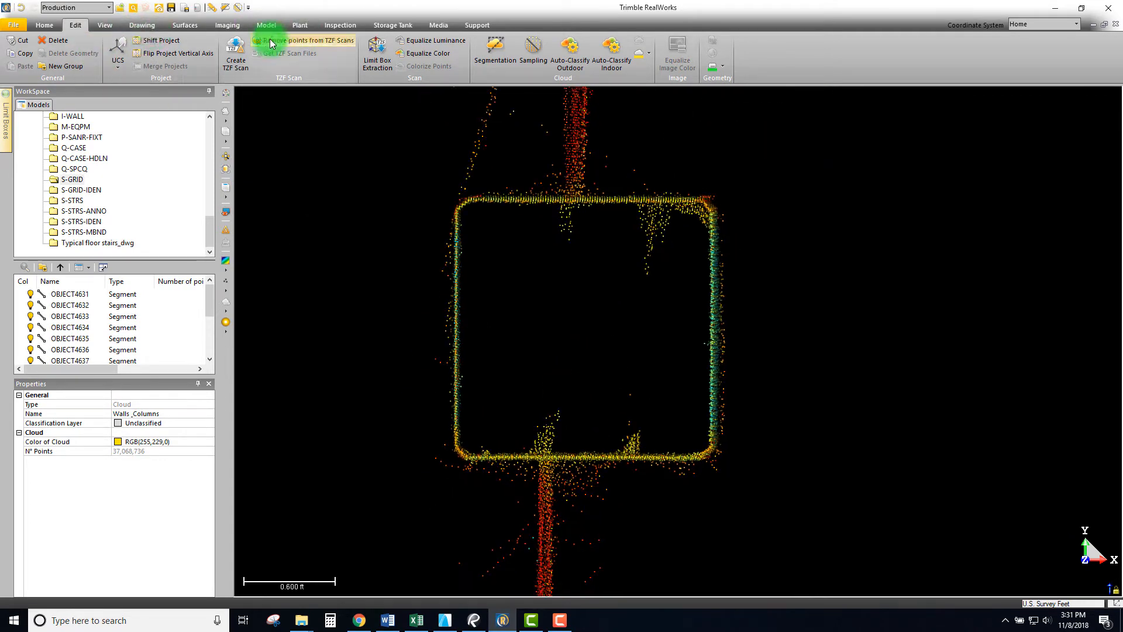
click(142, 29)
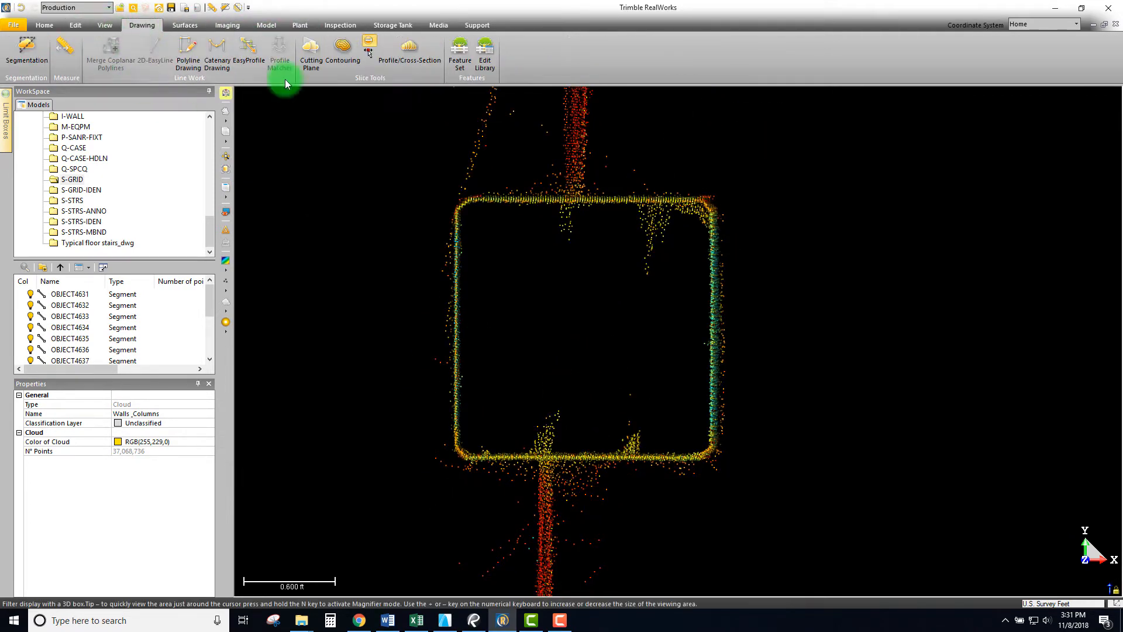
click(189, 55)
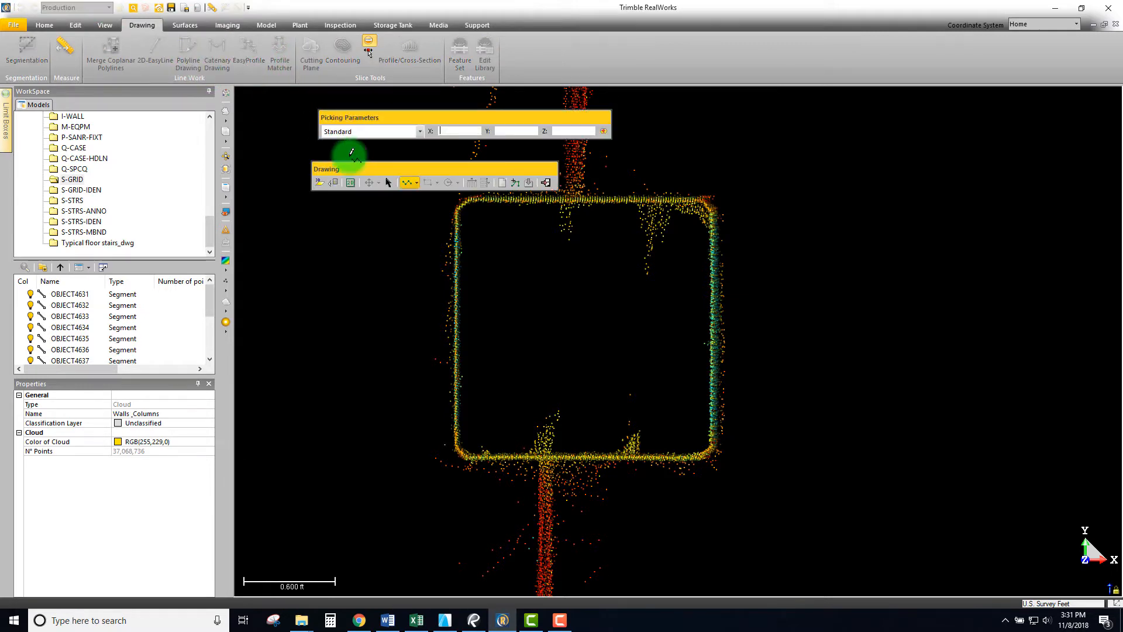
click(350, 183)
drag(532, 259, 630, 283)
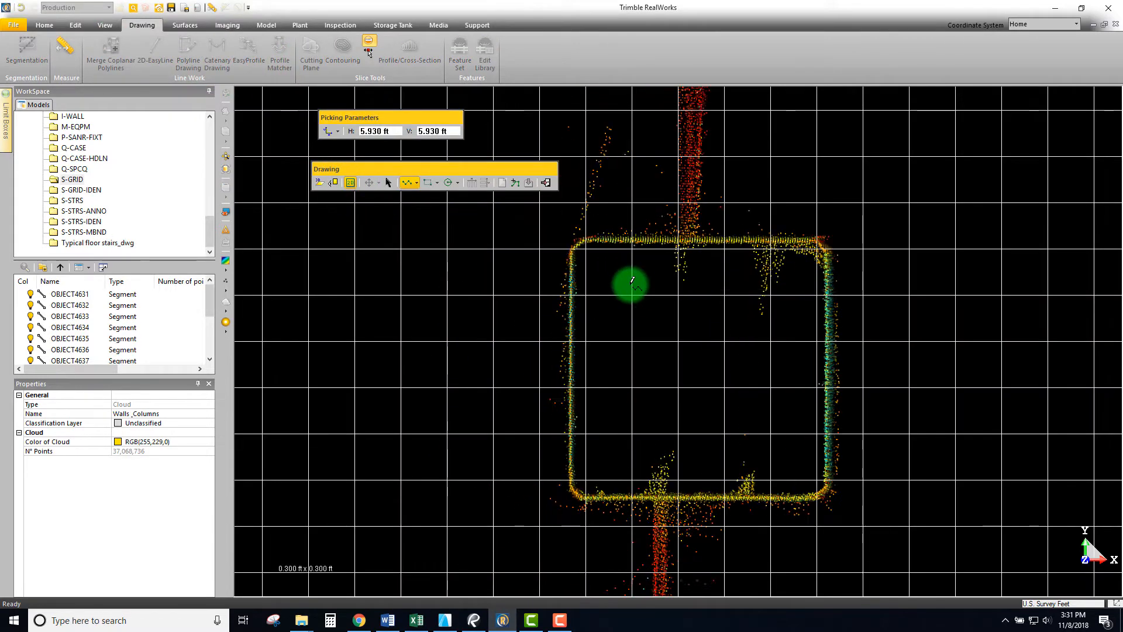
scroll(607, 241, up, 3)
scroll(607, 241, up, 2)
mouse_move(558, 245)
middle_down()
mouse_move(591, 255)
mouse_move(651, 218)
mouse_move(595, 179)
mouse_move(590, 238)
mouse_move(539, 246)
mouse_move(547, 238)
middle_up()
scroll(594, 181, up, 2)
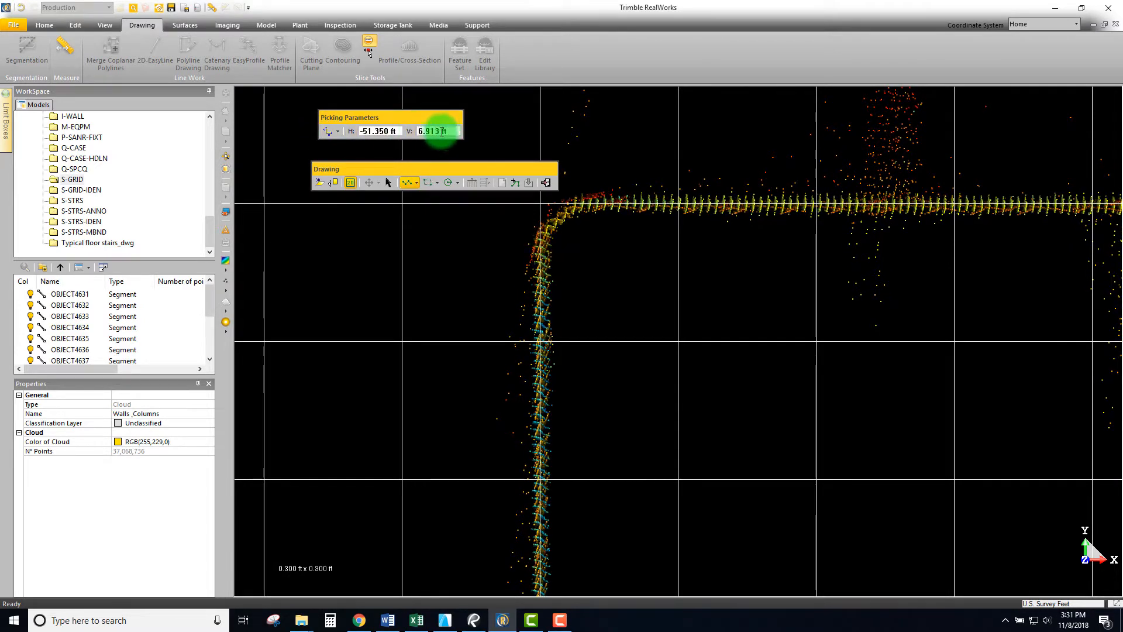
text(0)
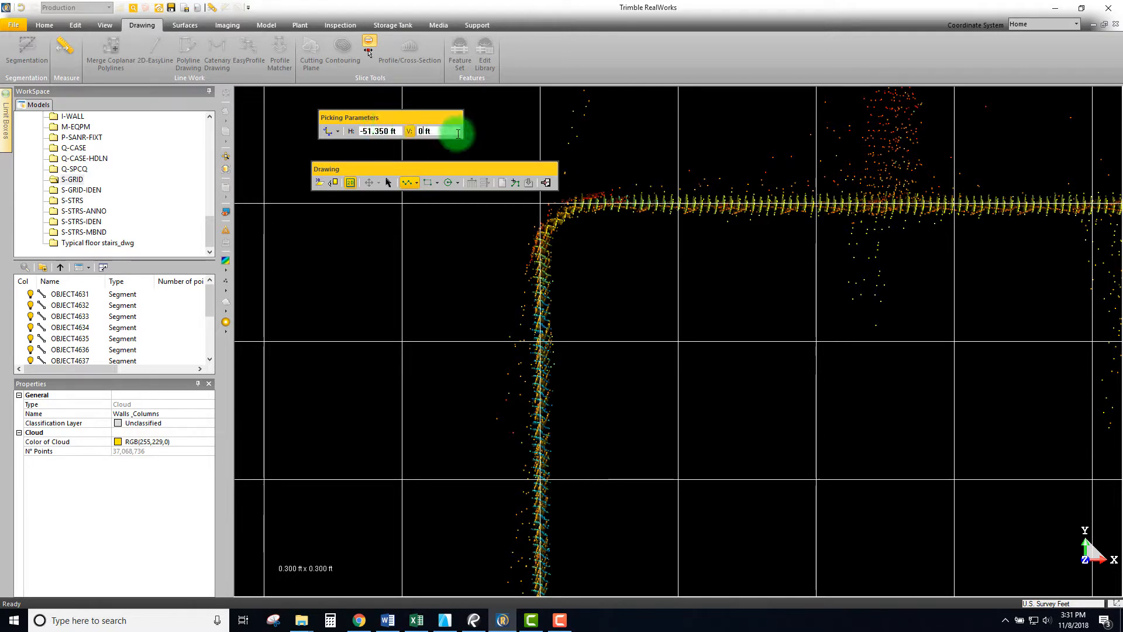
key(Return)
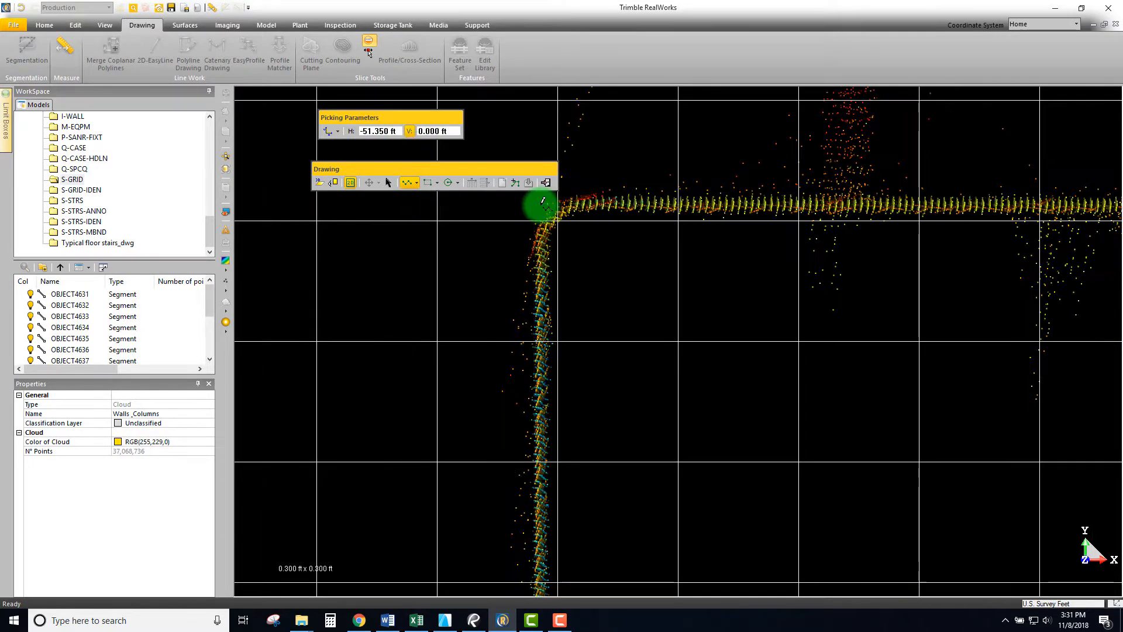
drag(571, 222, 587, 244)
click(560, 219)
click(559, 221)
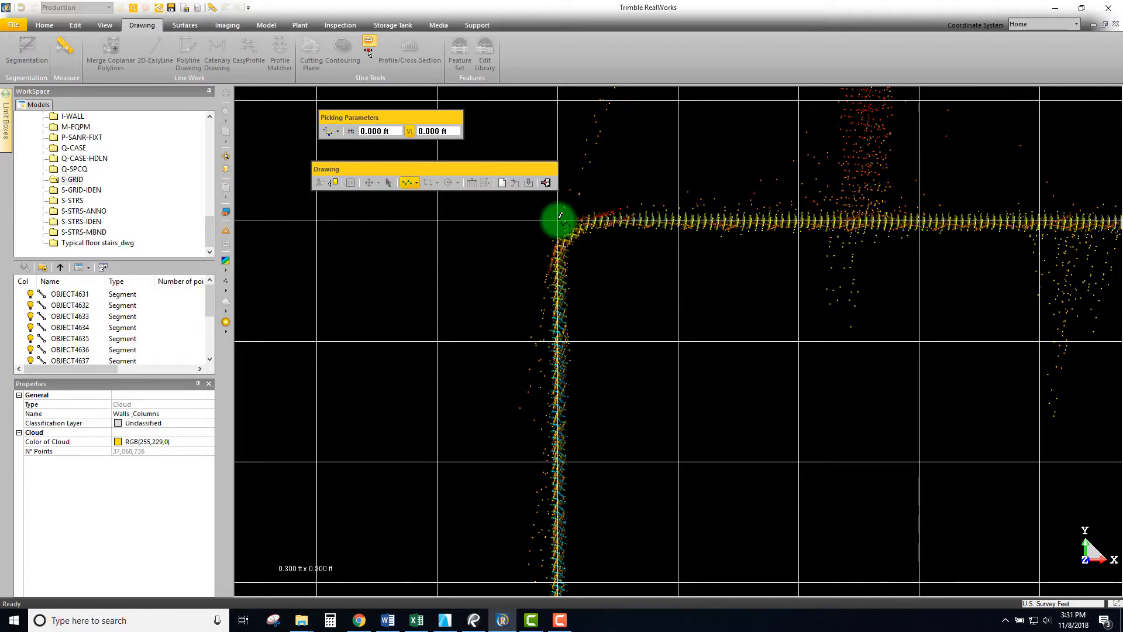
click(562, 221)
key(Escape)
click(545, 182)
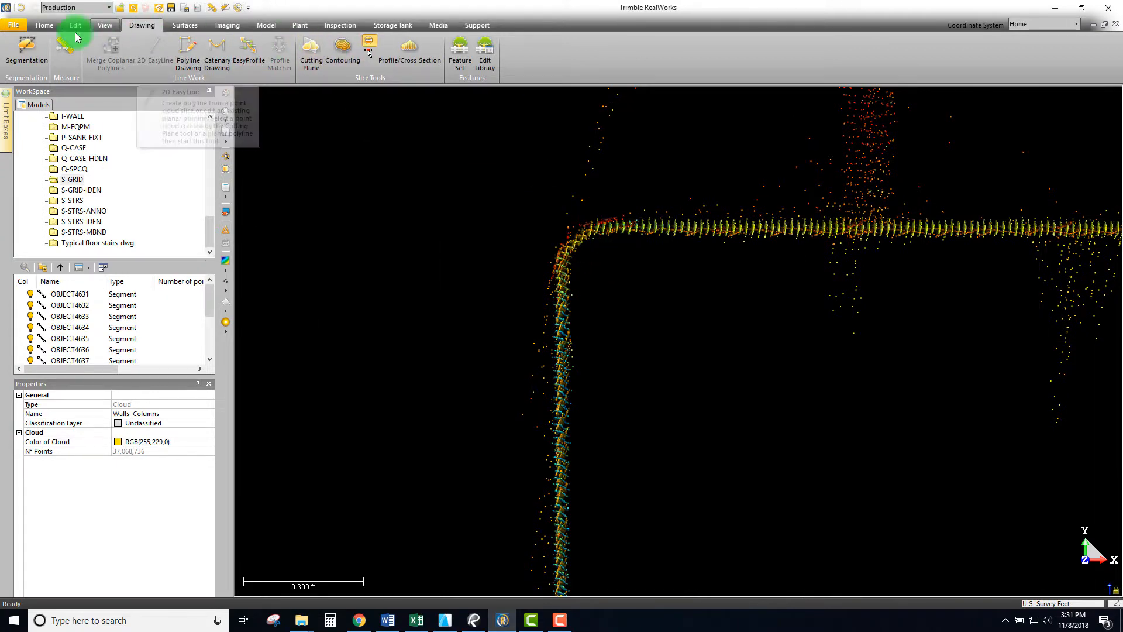
Select the 5959_L13 project, collapse the floor plan project in the tree and enlarge the object list
click(211, 234)
drag(211, 230, 213, 119)
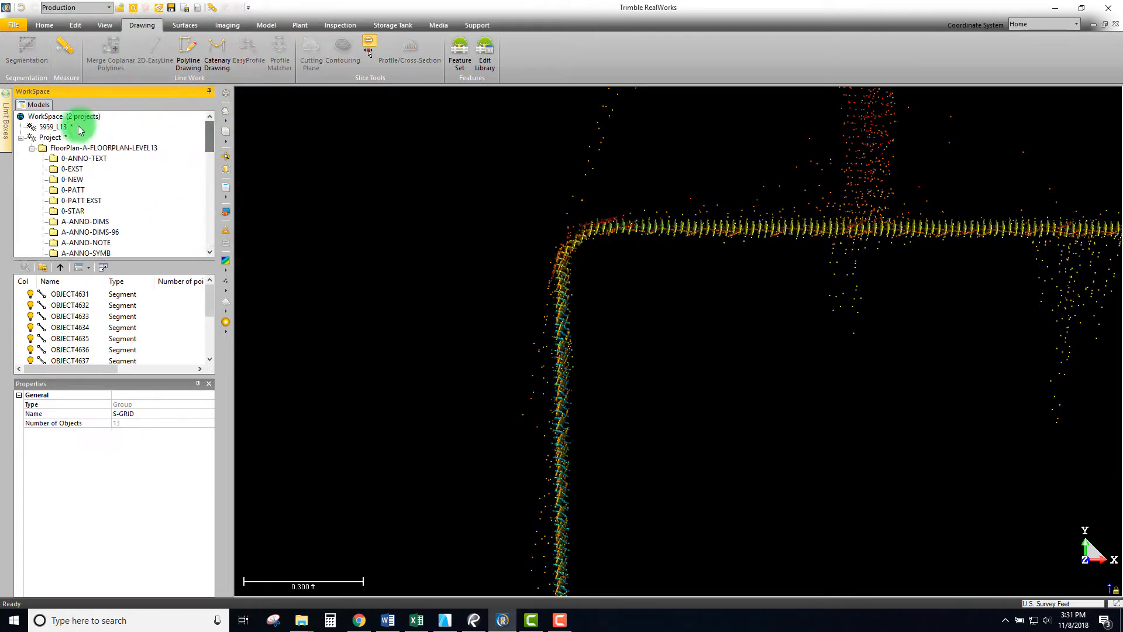
click(55, 127)
click(22, 139)
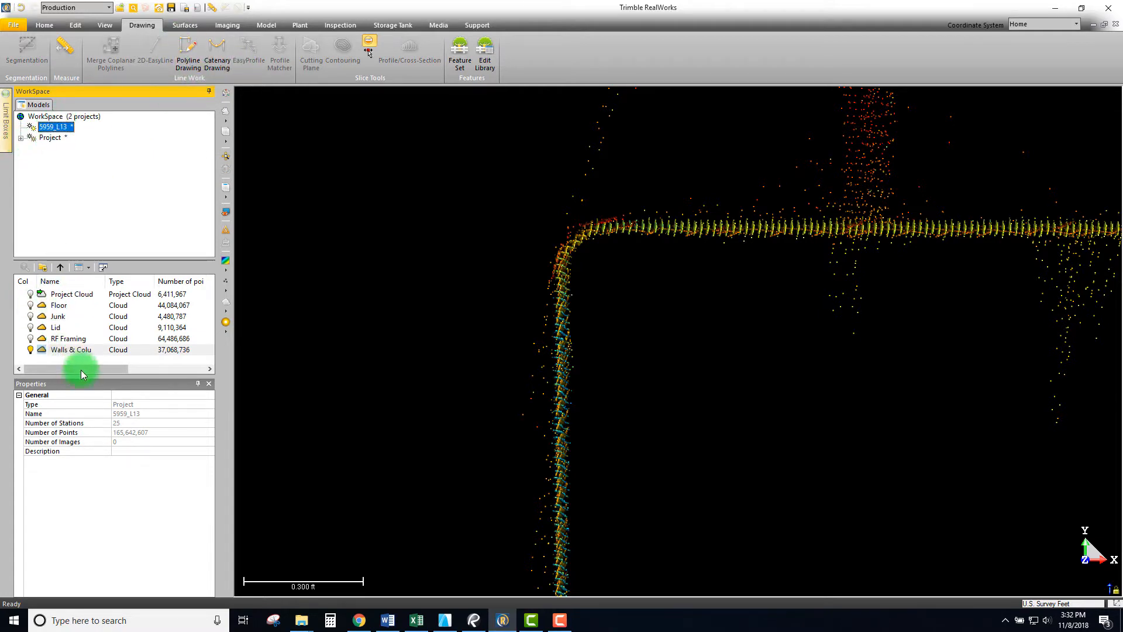
drag(81, 375, 81, 463)
Start a polyline with the drawing grid shown and draw the northwest-to-southeast diagonal, about 1.7 by 1.7 ft, on the column north of the west stair core
click(187, 56)
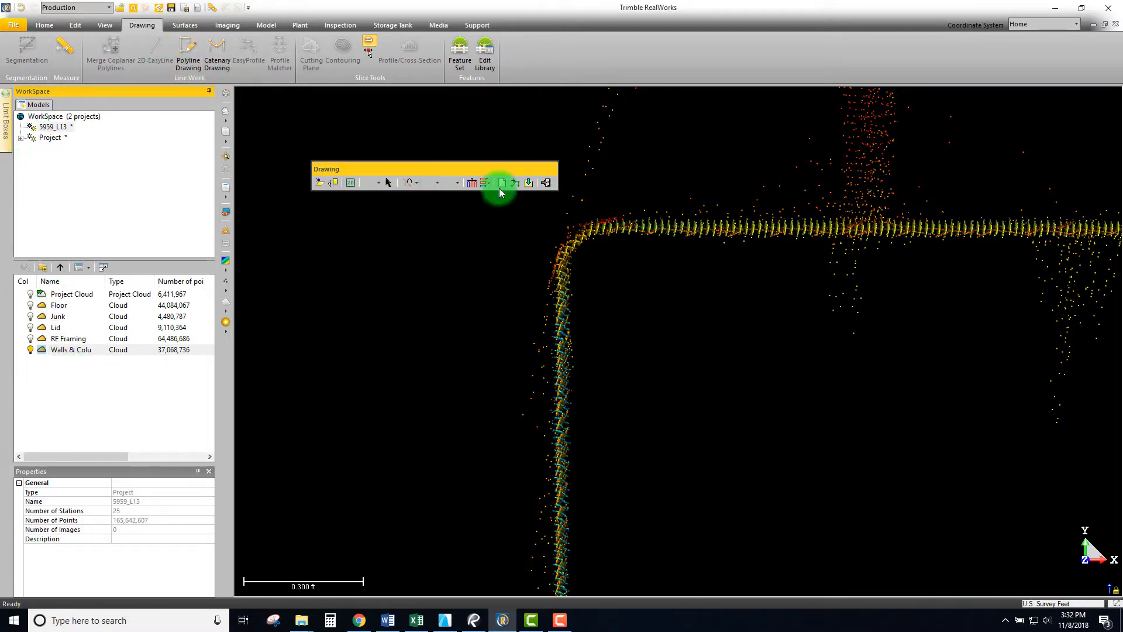
mouse_move(595, 264)
middle_down()
mouse_move(571, 279)
mouse_move(573, 293)
mouse_move(584, 290)
middle_up()
click(350, 183)
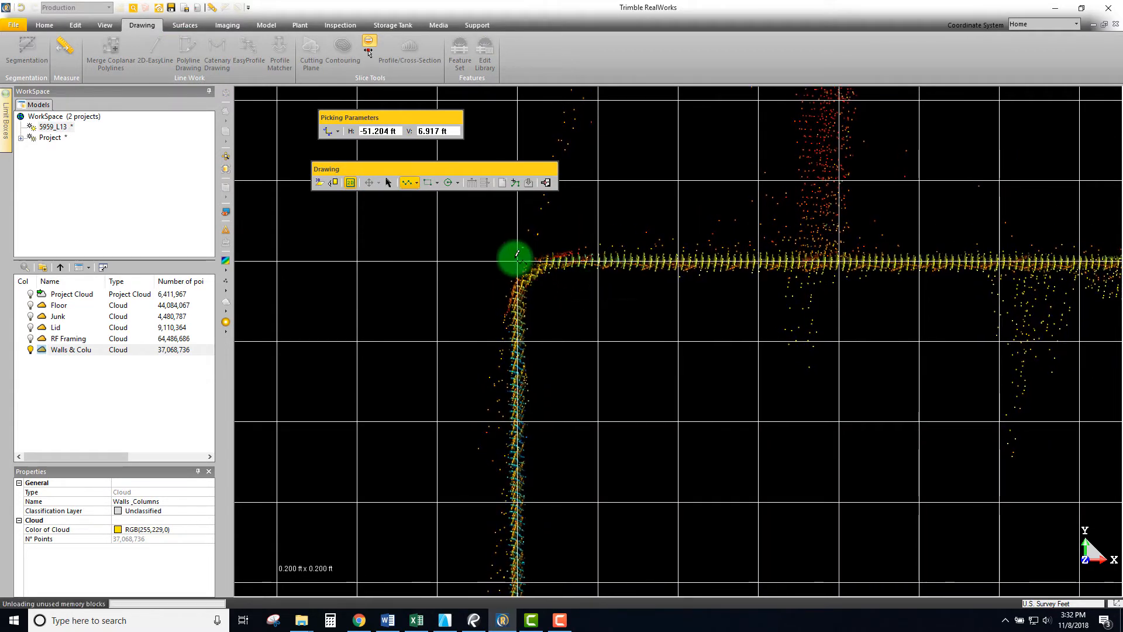
scroll(622, 351, down, 4)
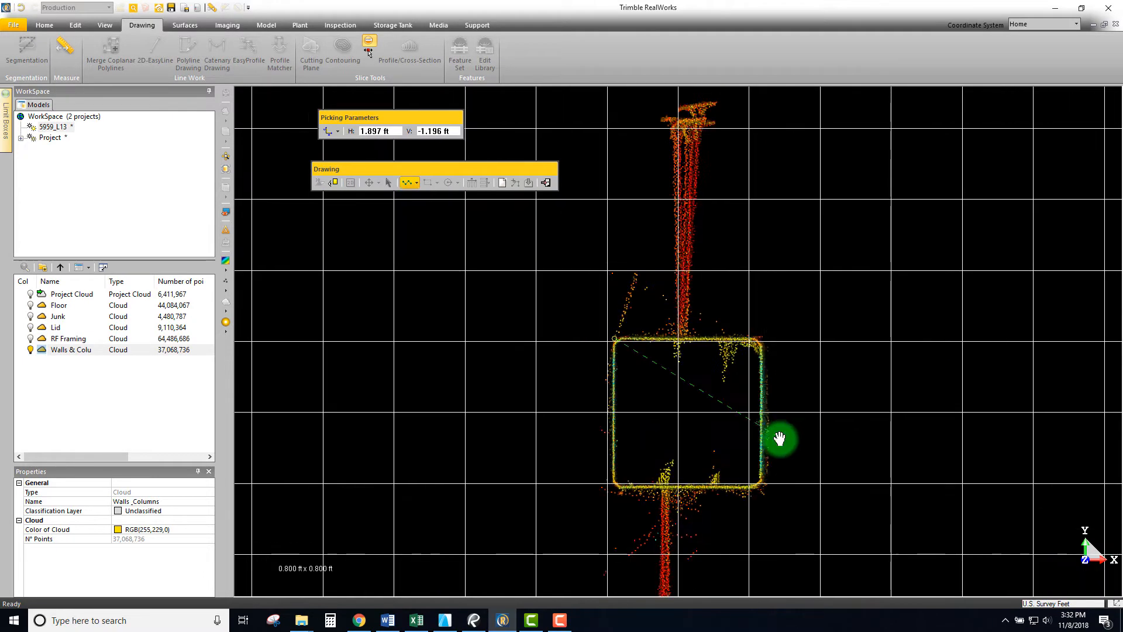
scroll(740, 476, up, 6)
scroll(753, 467, up, 3)
mouse_move(761, 467)
middle_down()
mouse_move(791, 501)
mouse_move(863, 533)
middle_up()
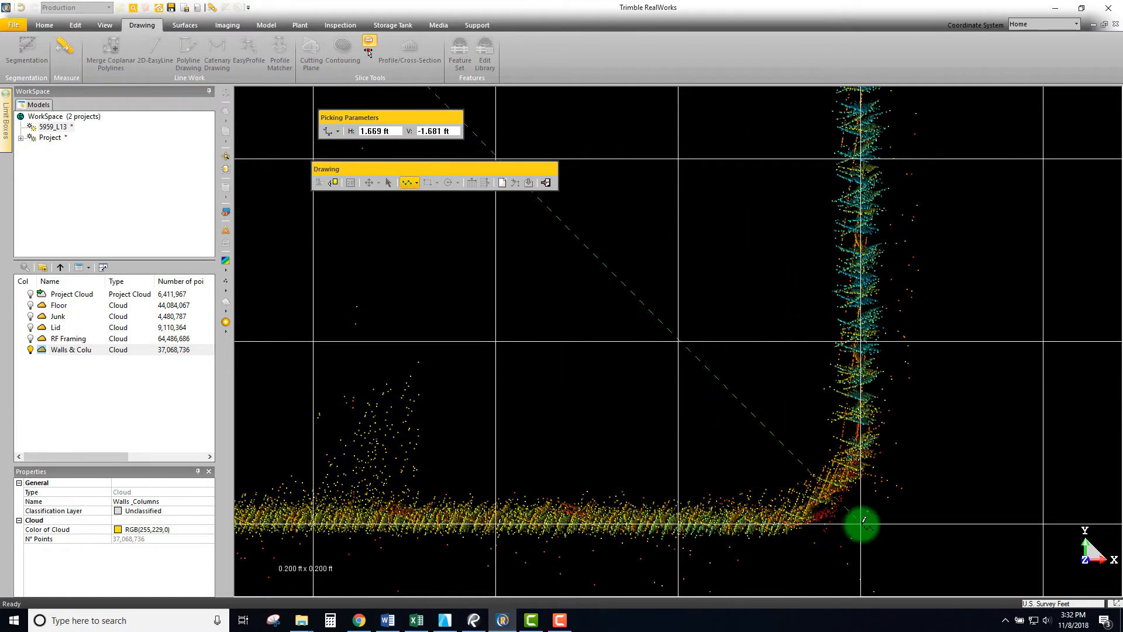
click(864, 520)
Continue that polyline about 1.7 ft up to the column's northeast corner, cross diagonally to its southwest corner, and end it
scroll(777, 396, down, 6)
scroll(784, 273, up, 3)
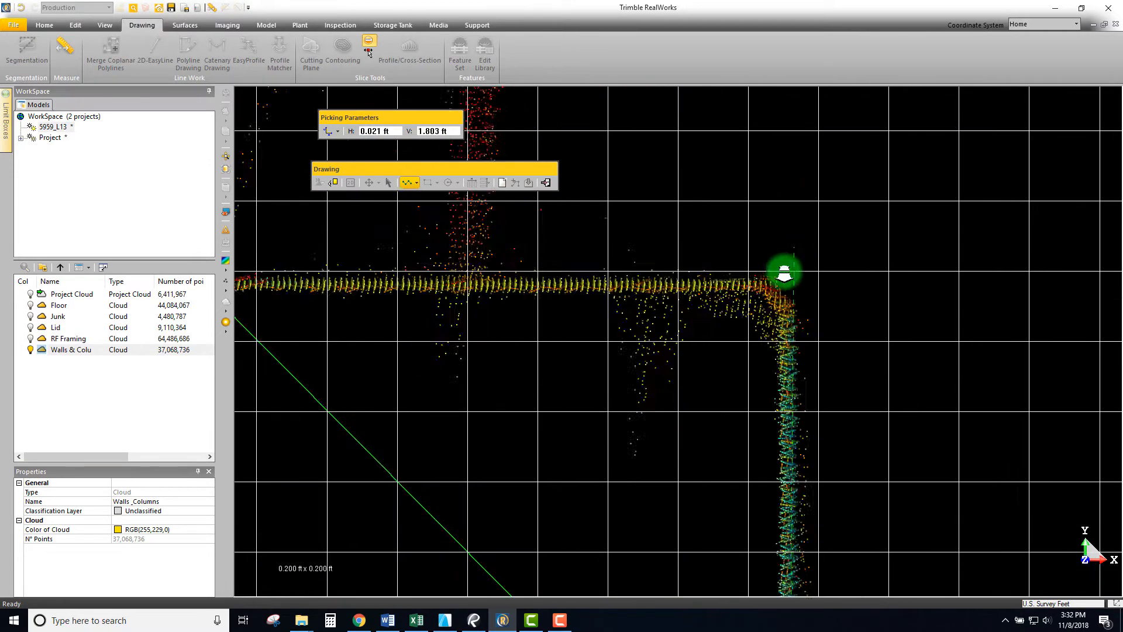
scroll(783, 272, up, 3)
mouse_move(784, 272)
middle_down()
mouse_move(807, 313)
mouse_move(860, 300)
mouse_move(873, 373)
mouse_move(859, 371)
middle_up()
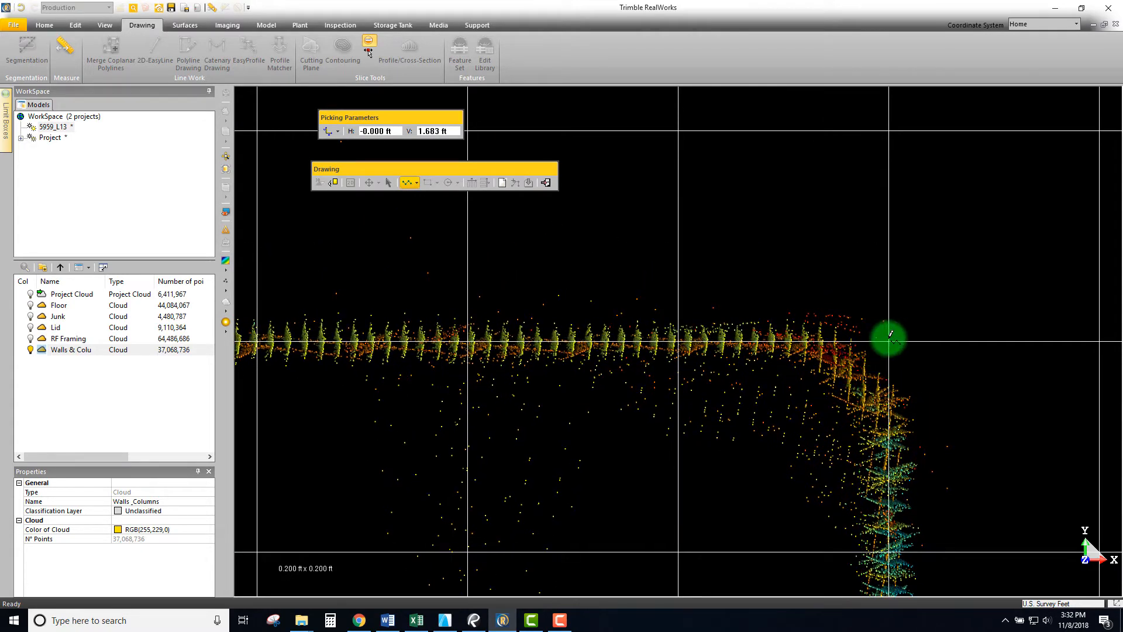
scroll(508, 447, down, 5)
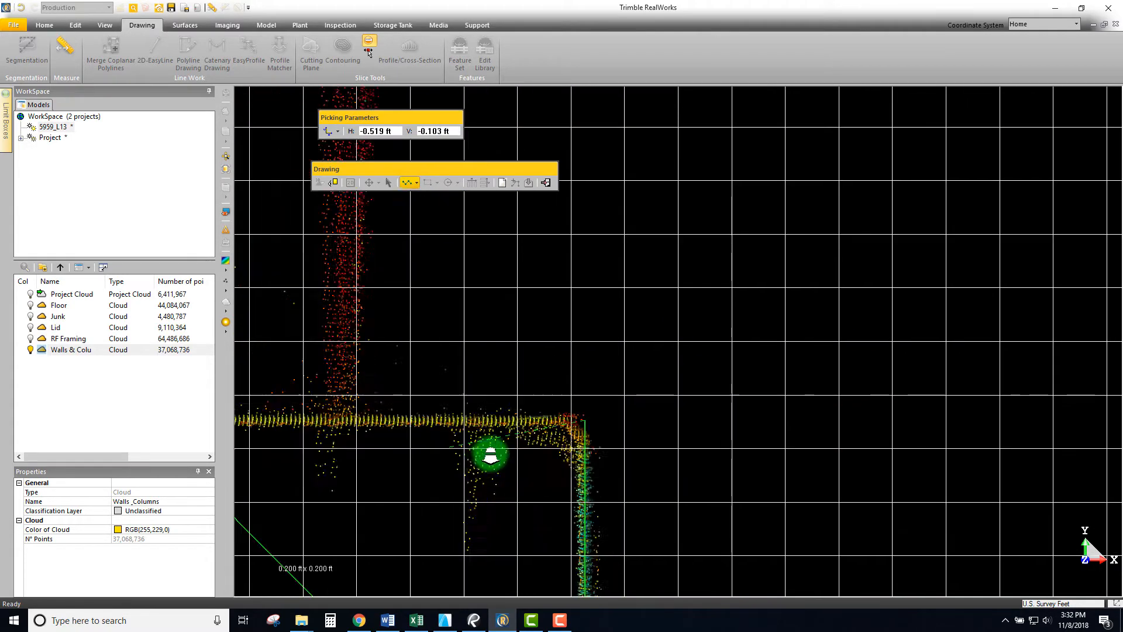
scroll(551, 515, up, 5)
mouse_move(582, 466)
middle_down()
mouse_move(521, 484)
mouse_move(503, 549)
middle_up()
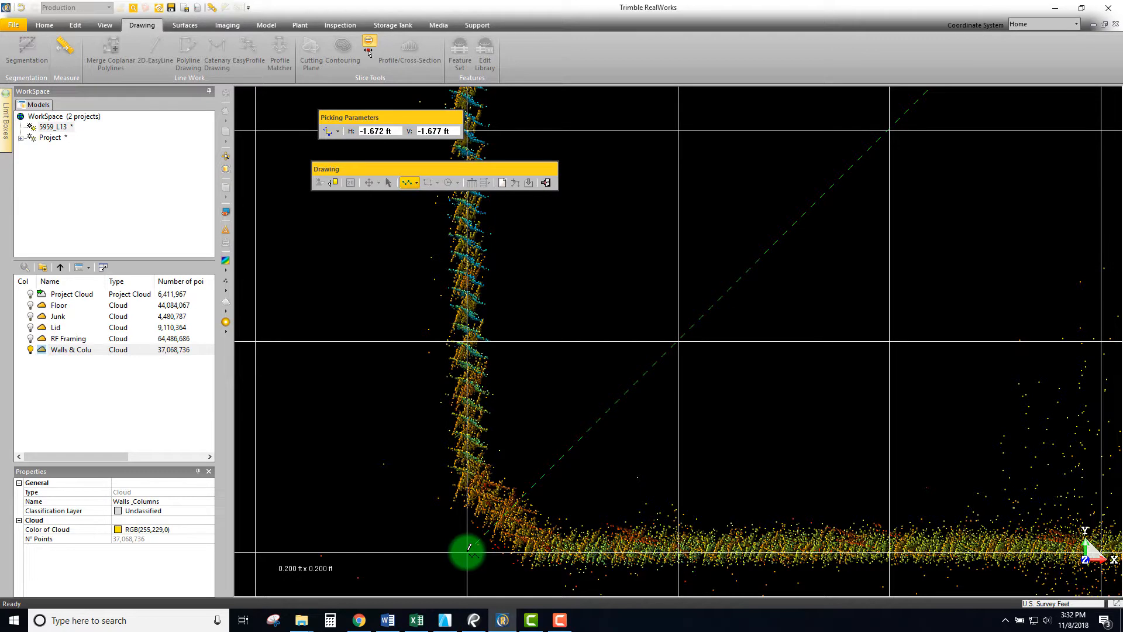
scroll(602, 376, down, 6)
middle_drag(871, 128, 805, 241)
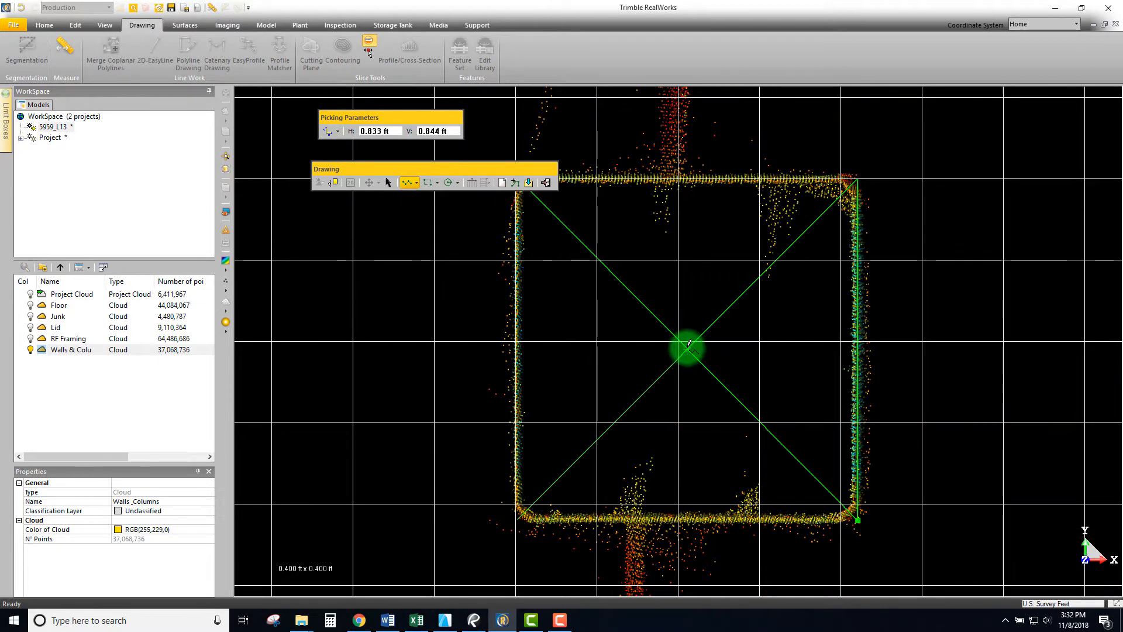
Draw a diagonal of about 1.7 by 1.7 ft from the northwest to the southeast corner of the column north of the east stair core
scroll(688, 347, down, 20)
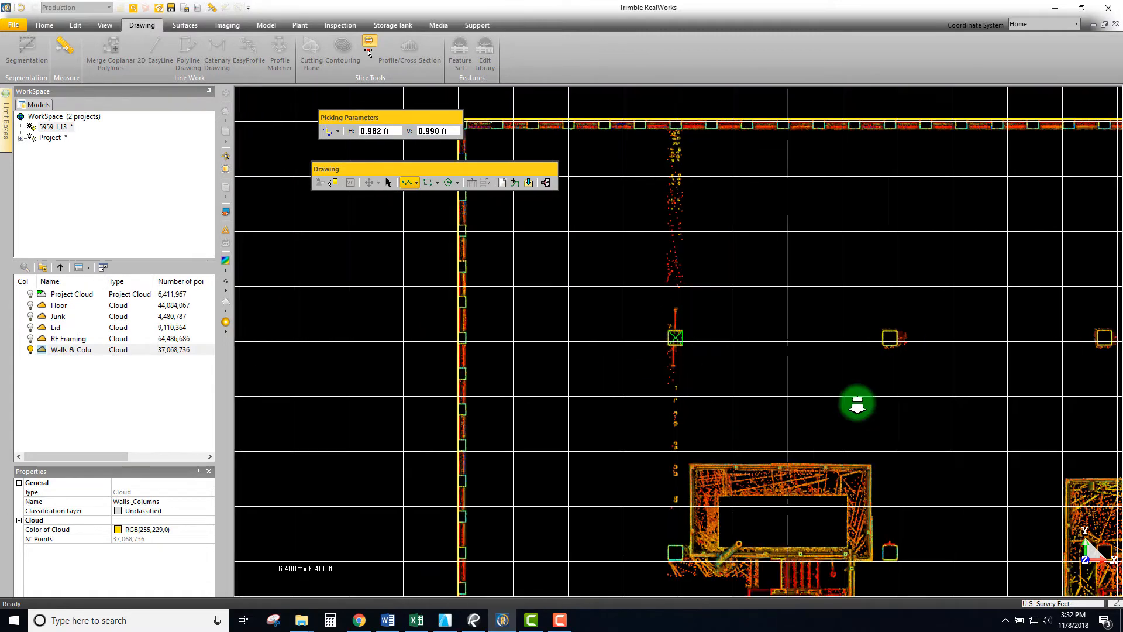
middle_drag(793, 400, 478, 322)
scroll(932, 243, up, 20)
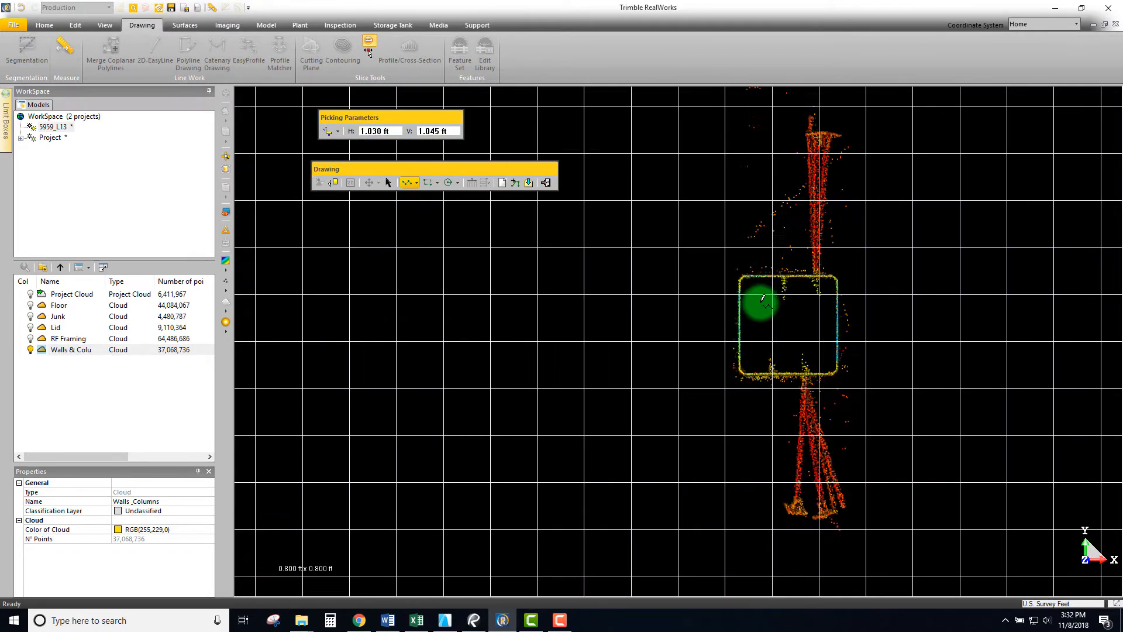
scroll(719, 236, up, 6)
middle_drag(732, 269, 752, 280)
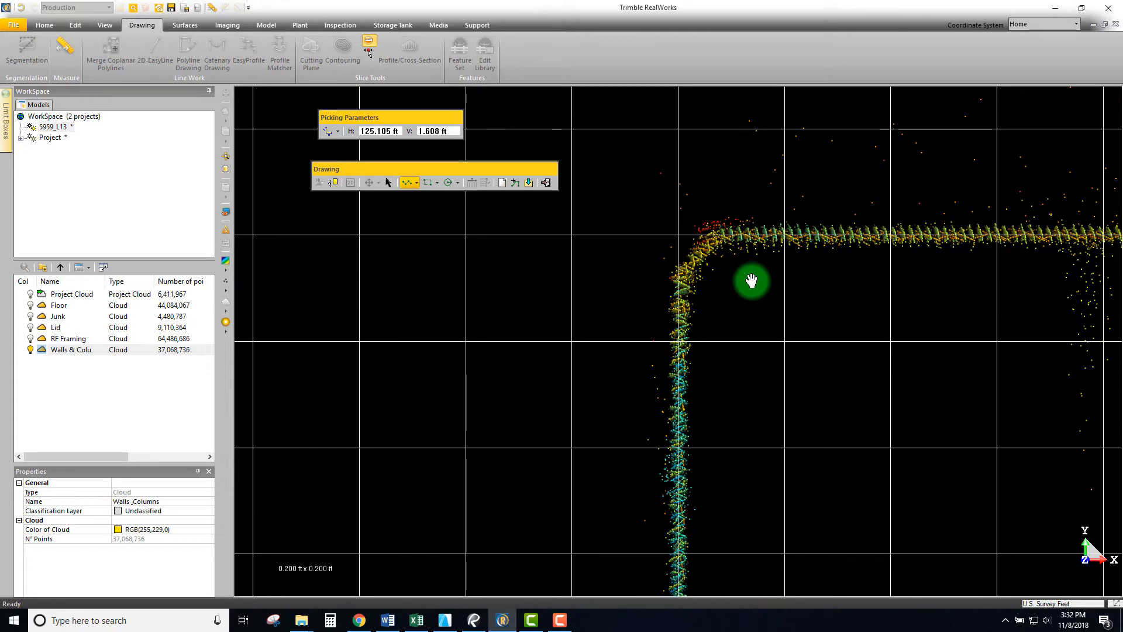
click(678, 234)
scroll(729, 349, down, 4)
middle_drag(869, 433, 673, 228)
middle_drag(854, 403, 693, 242)
scroll(917, 464, up, 3)
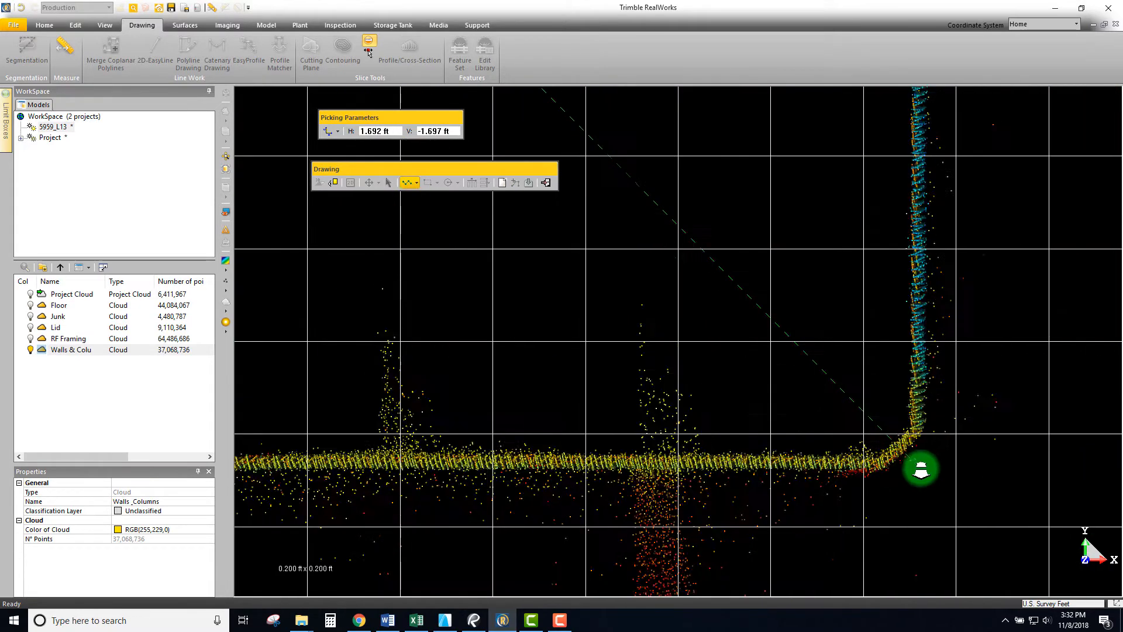
scroll(921, 468, up, 2)
middle_drag(921, 468, 964, 467)
middle_drag(956, 472, 957, 481)
click(958, 478)
Extend the polyline about 1.7 ft to this column's northeast corner, then diagonally to its southwest corner, completing the X
scroll(940, 428, down, 4)
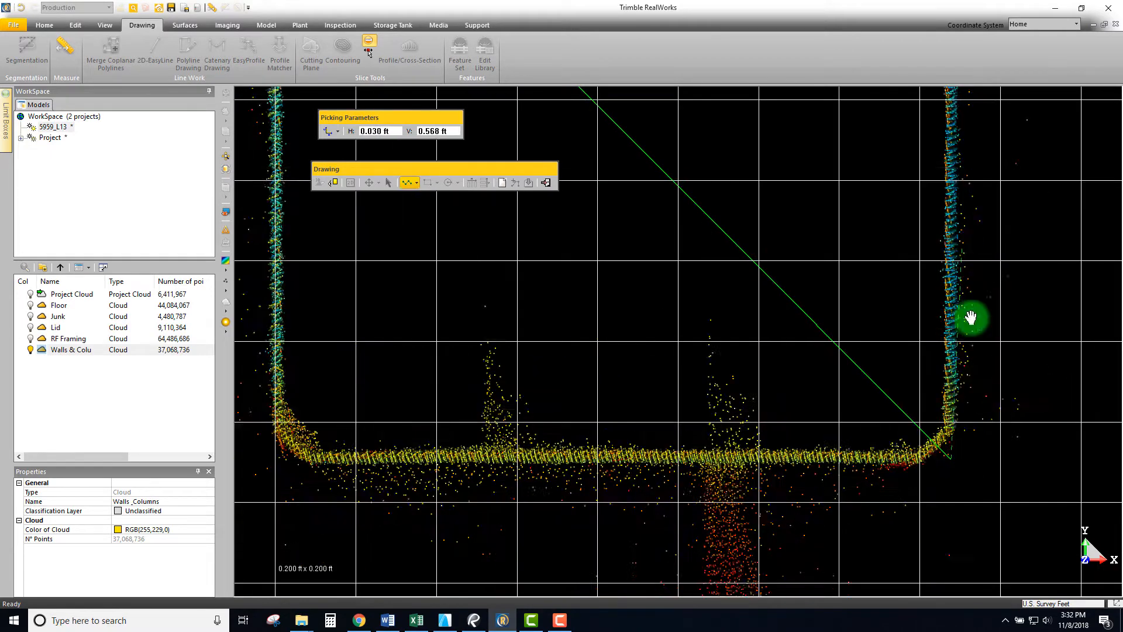
middle_drag(970, 319, 989, 576)
scroll(981, 187, up, 1)
middle_drag(980, 186, 929, 459)
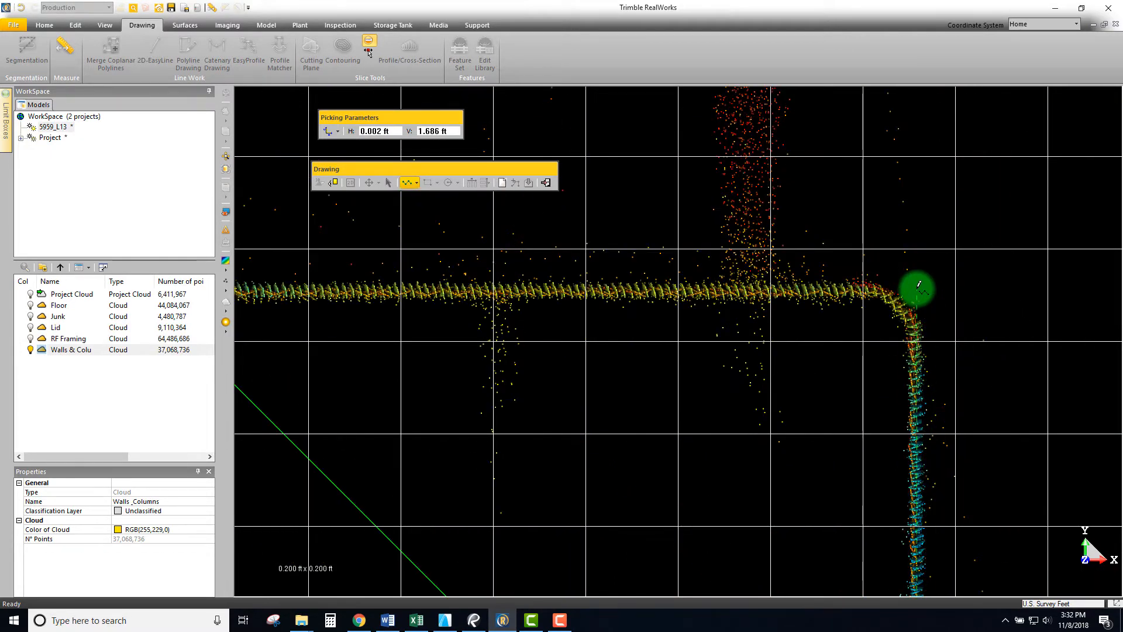
click(918, 287)
scroll(653, 424, down, 3)
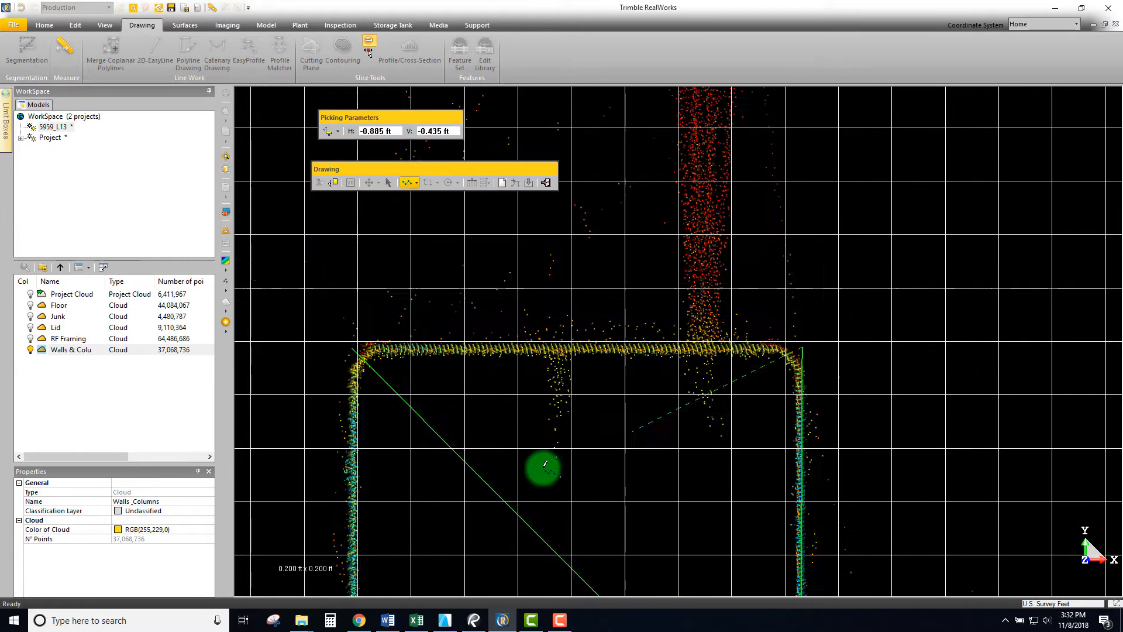
middle_drag(544, 464, 834, 238)
scroll(638, 569, up, 3)
scroll(661, 556, up, 2)
middle_drag(661, 556, 702, 453)
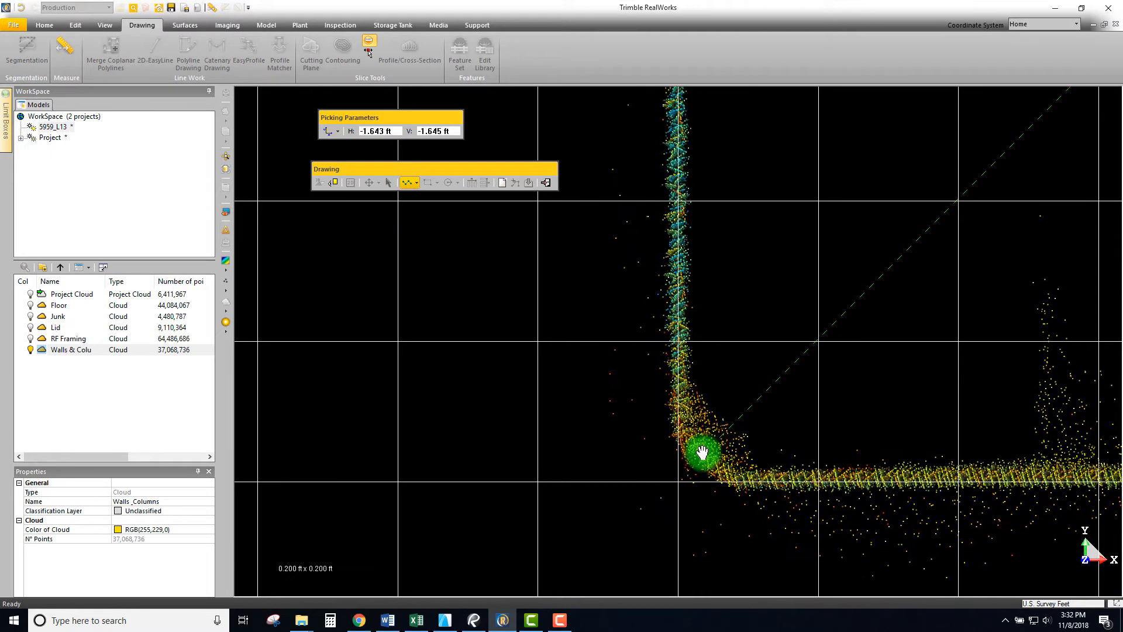
Examine the outline of the southeasternmost interior column, south of the east stair core, up close
scroll(634, 403, down, 10)
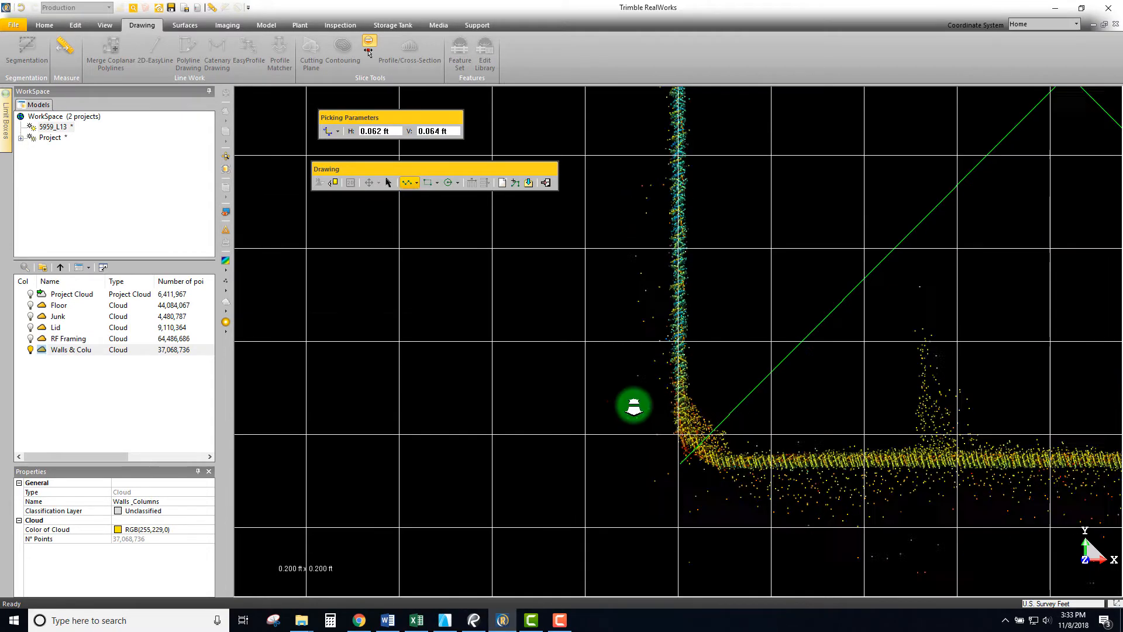
middle_drag(753, 312, 848, 148)
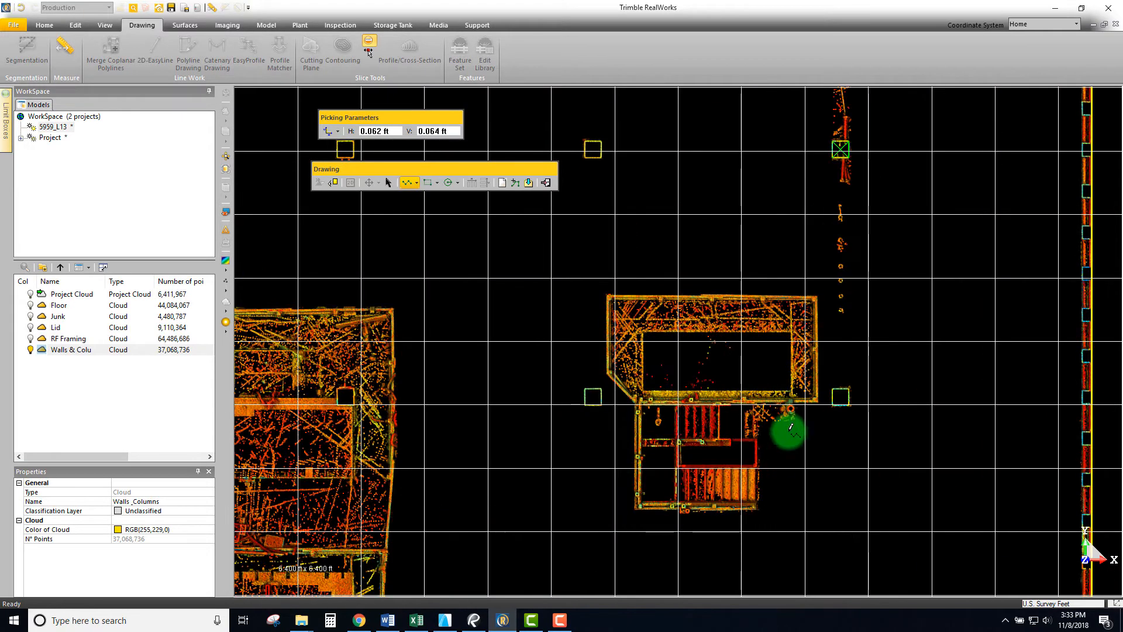
middle_drag(790, 428, 819, 113)
scroll(884, 319, up, 8)
scroll(778, 341, up, 3)
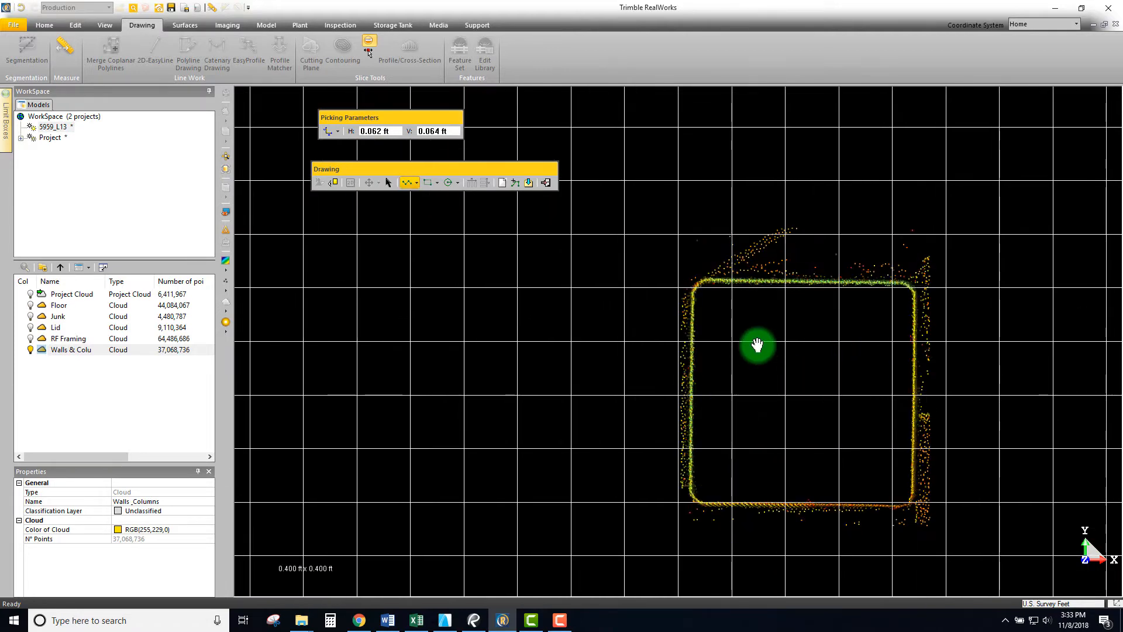
scroll(731, 330, down, 4)
scroll(995, 341, down, 2)
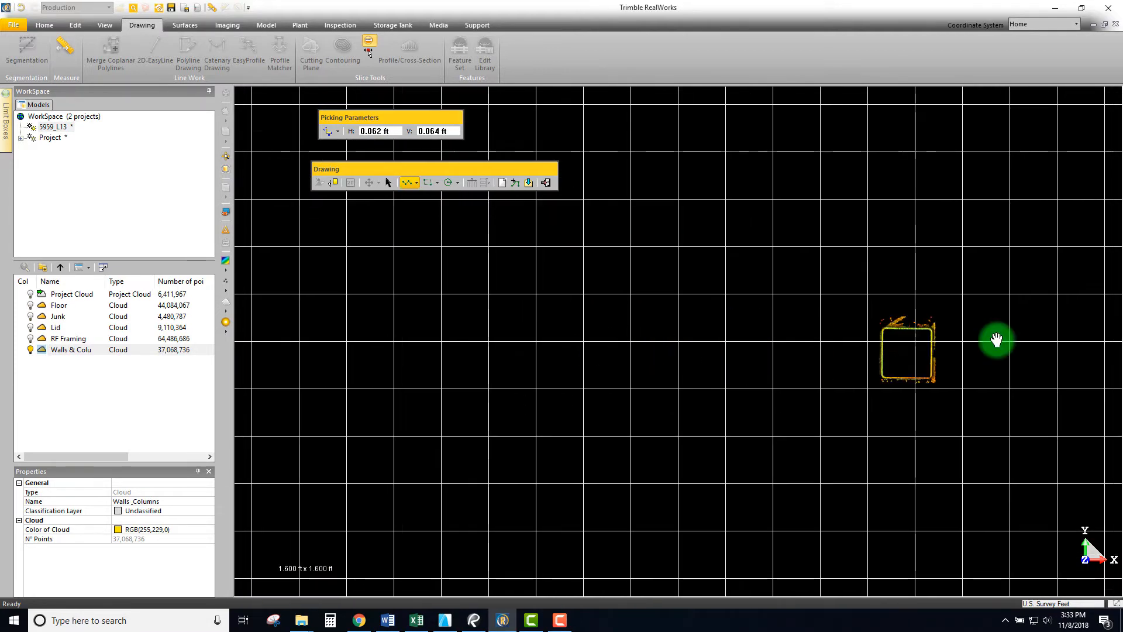
Draw a diagonal of about 1.7 by 1.7 ft from northwest to southeast corner on the south-row column southwest of the east stair core
middle_drag(994, 341, 738, 369)
scroll(627, 309, up, 2)
scroll(633, 319, up, 3)
scroll(707, 306, up, 1)
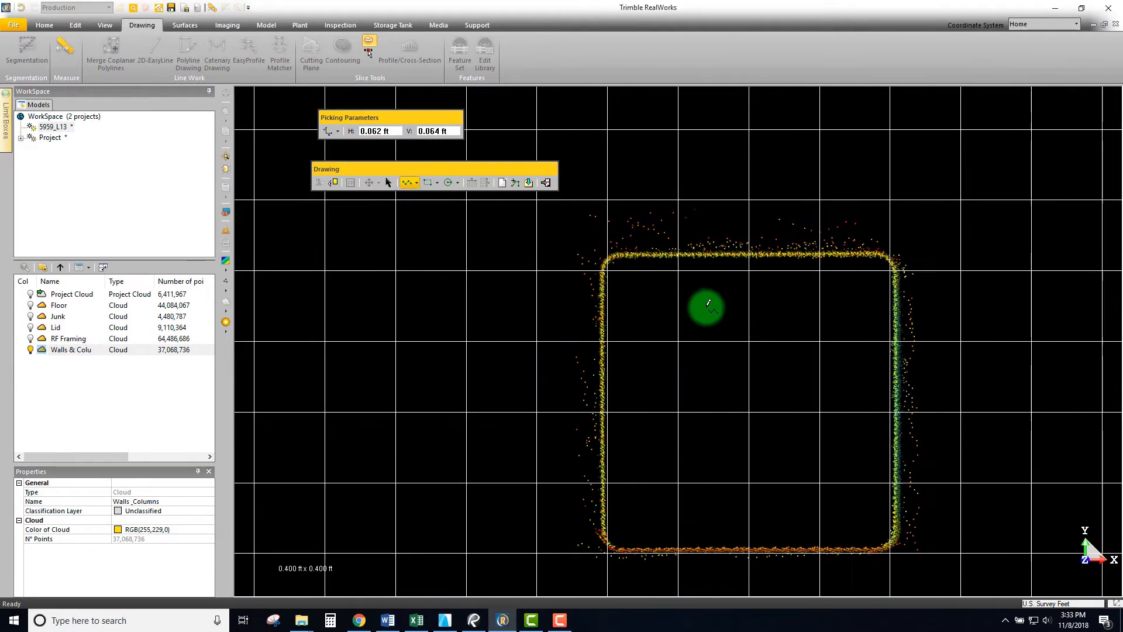
scroll(599, 251, up, 4)
middle_drag(600, 247, 597, 256)
click(588, 244)
scroll(702, 409, down, 4)
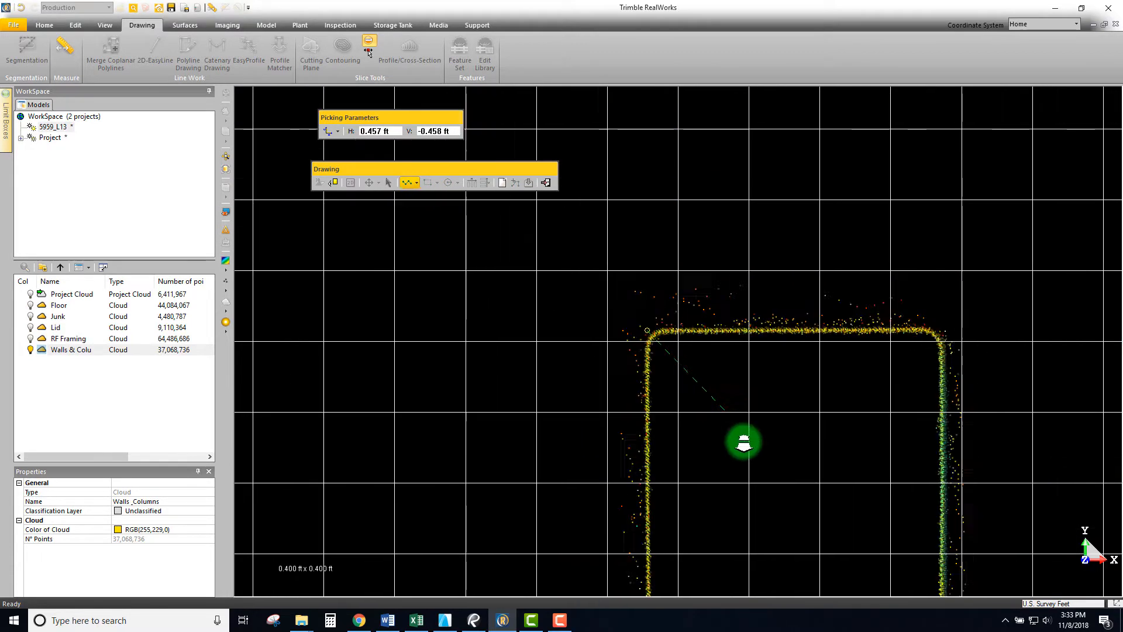
scroll(760, 422, up, 5)
scroll(755, 420, up, 1)
middle_drag(784, 444, 772, 481)
scroll(786, 500, down, 1)
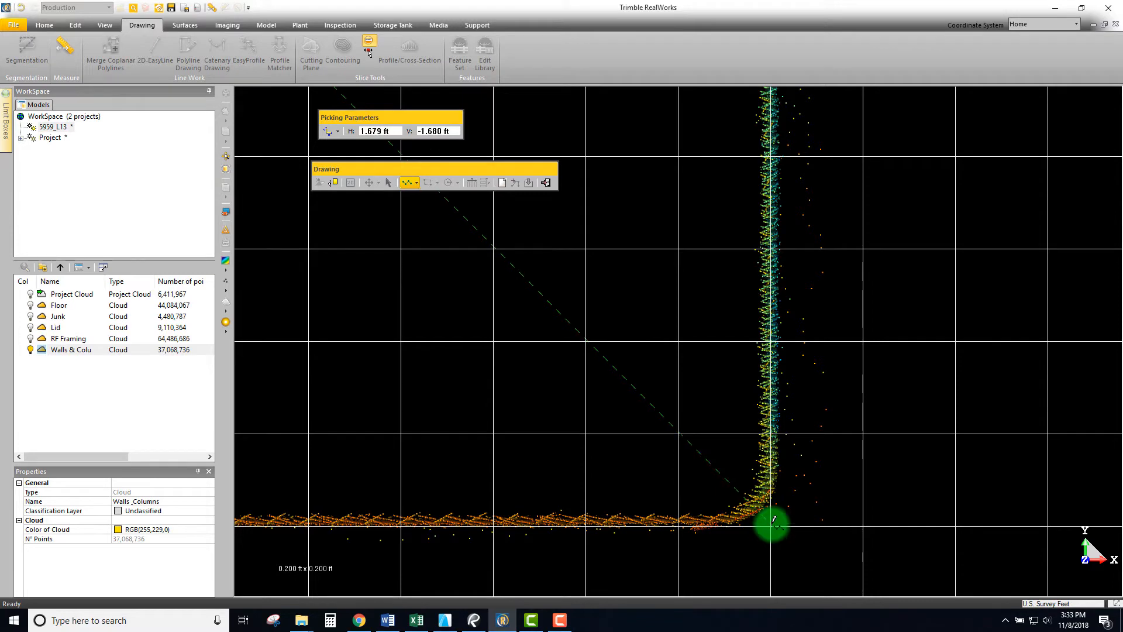
Extend the polyline about 1.7 ft up the column's east face to its northeast corner and end it
scroll(772, 419, down, 3)
scroll(790, 351, up, 5)
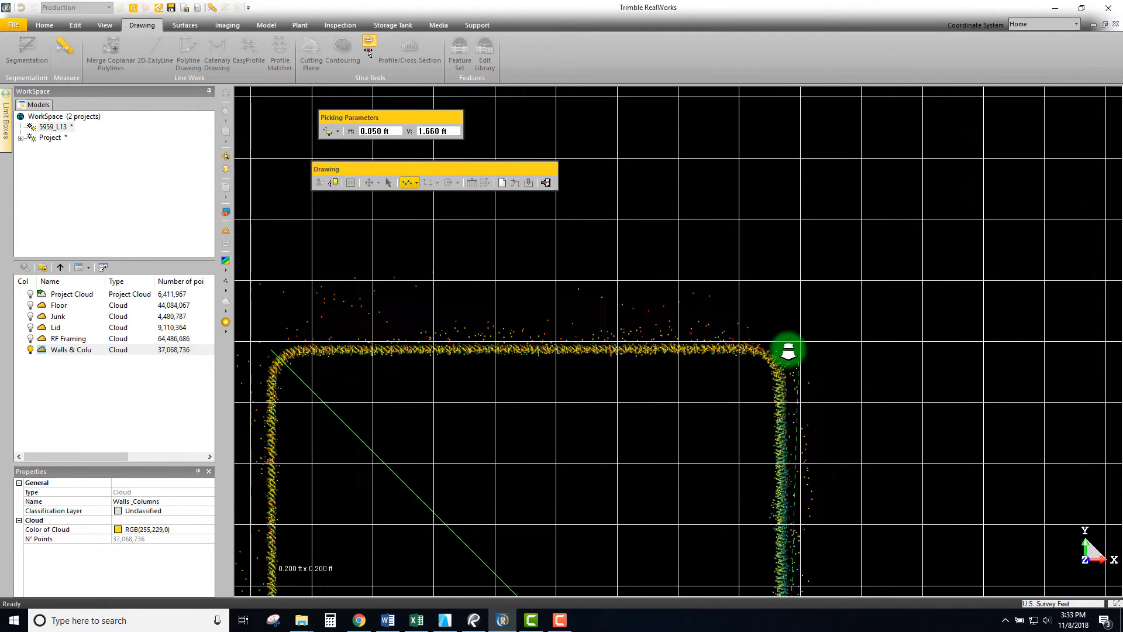
middle_drag(773, 342, 803, 334)
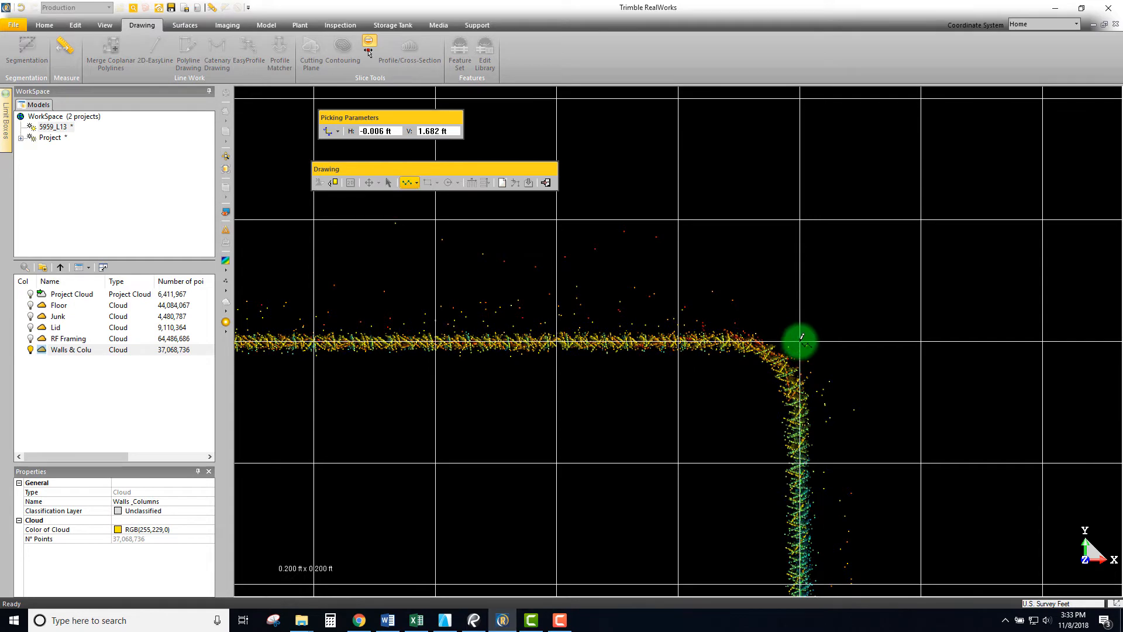
double_click(800, 341)
scroll(545, 422, down, 6)
Draw a separate second diagonal, about 1.7 by 1.7 ft, from the column's northeast corner to its southwest corner
middle_drag(536, 427, 781, 250)
middle_drag(519, 495, 582, 418)
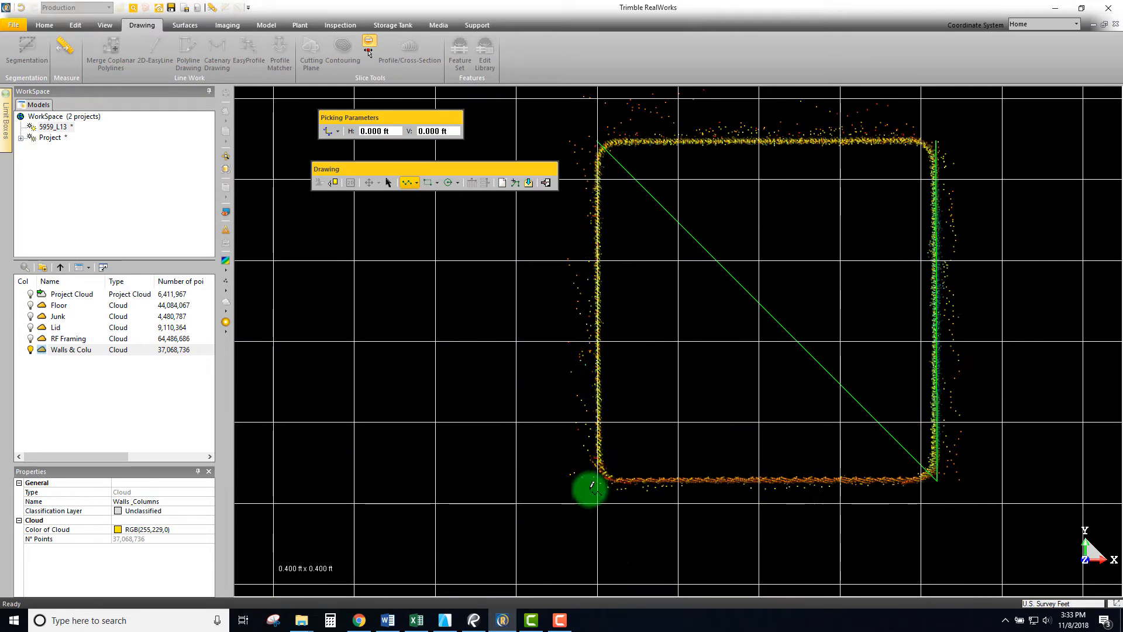
scroll(591, 484, up, 2)
scroll(600, 469, down, 2)
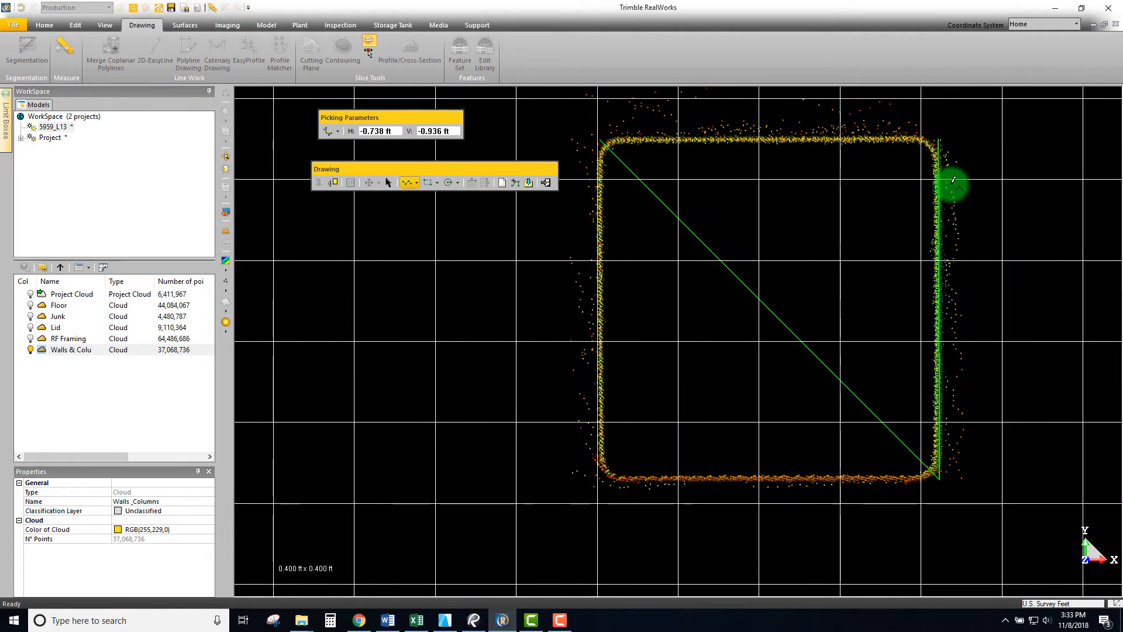
scroll(940, 133, up, 1)
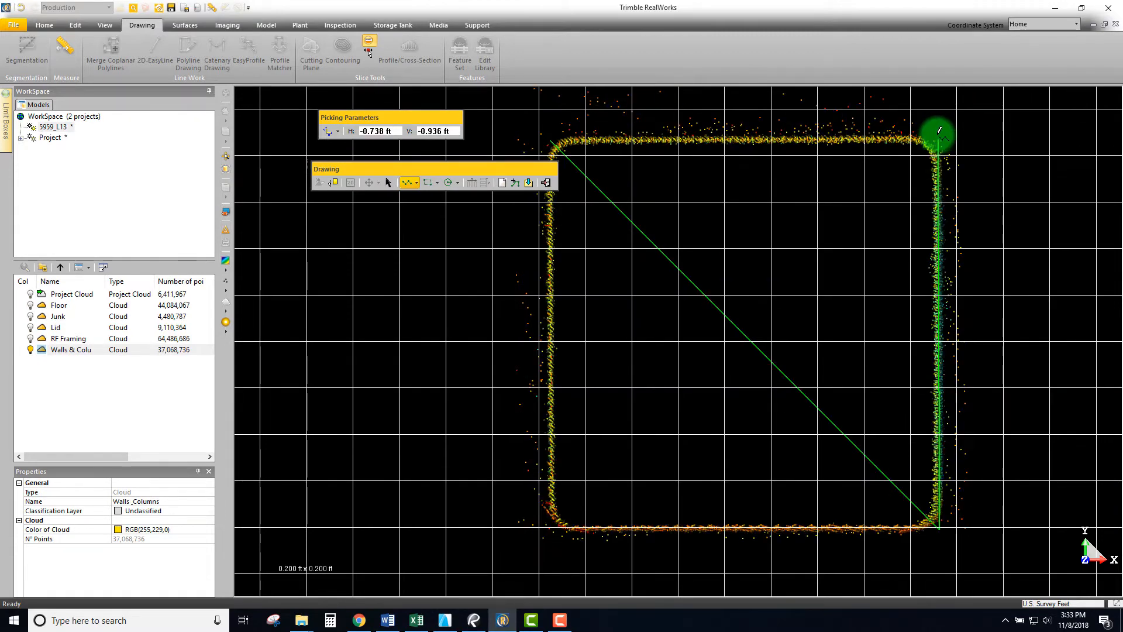
click(939, 133)
scroll(563, 520, up, 2)
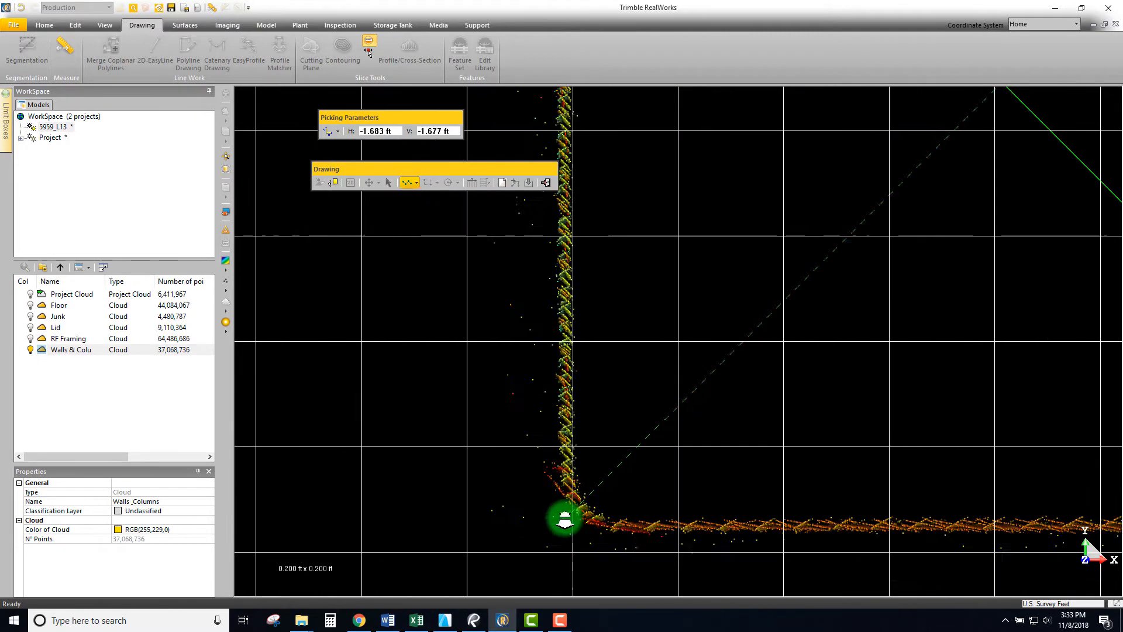
click(565, 522)
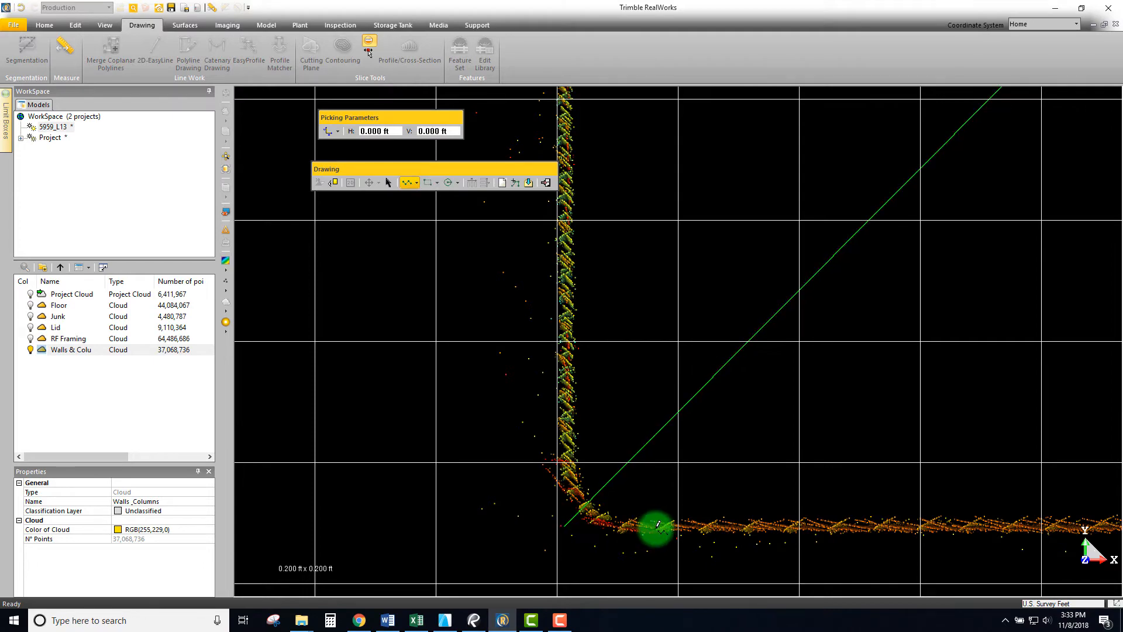
End the drawing and create a polyline object from the diagonals drawn on the three columns
scroll(601, 434, down, 6)
scroll(689, 402, down, 2)
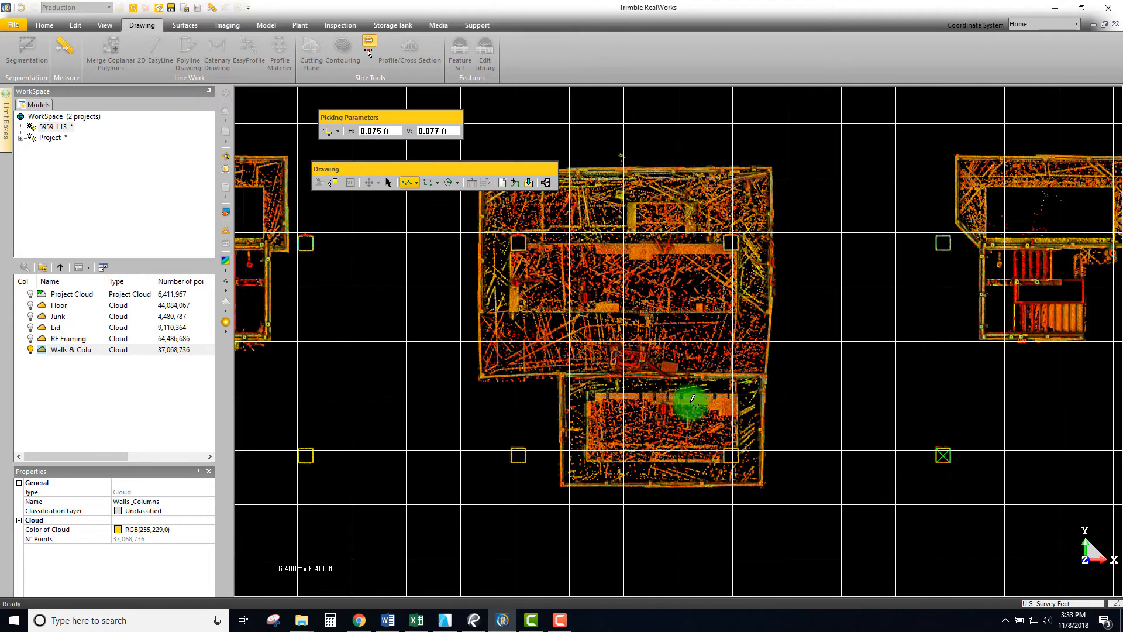
middle_drag(504, 377, 520, 372)
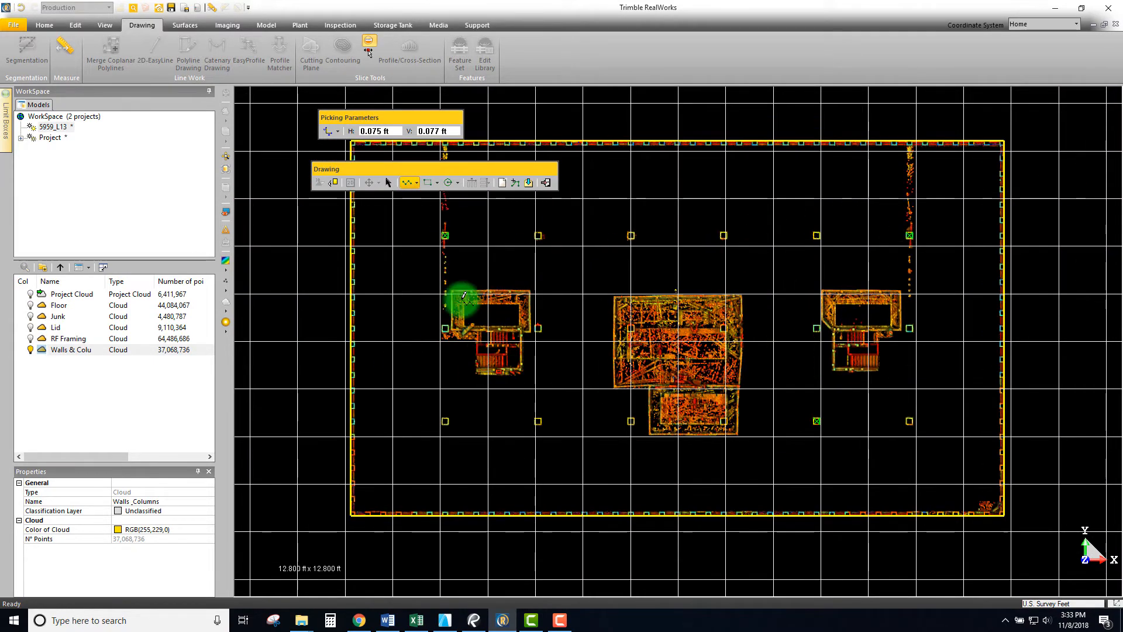
key(Escape)
click(619, 327)
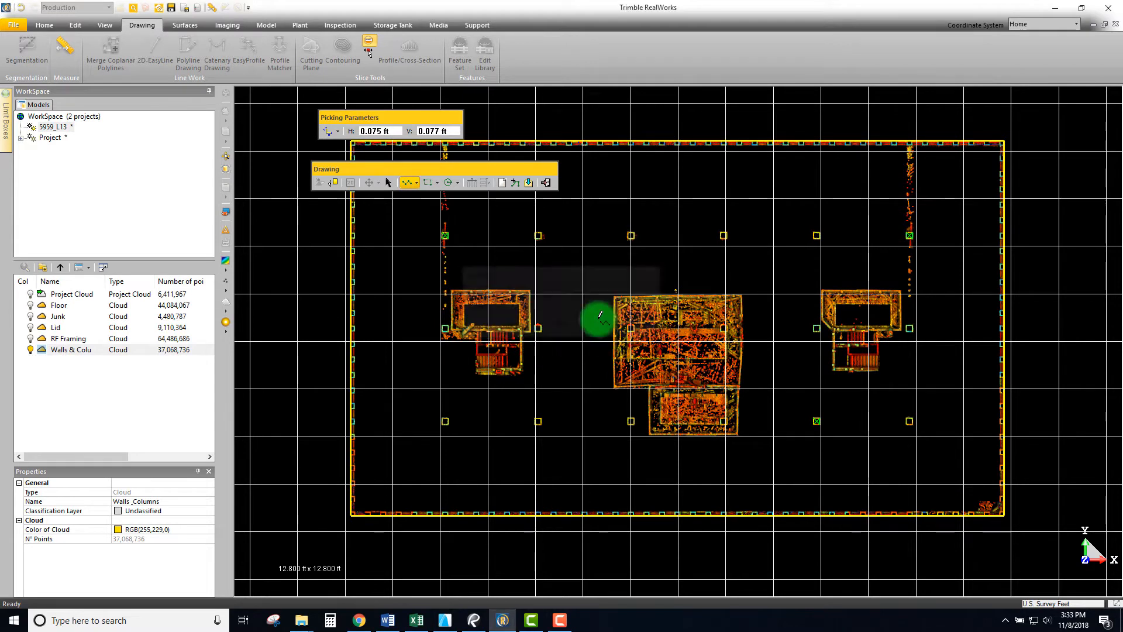
click(544, 184)
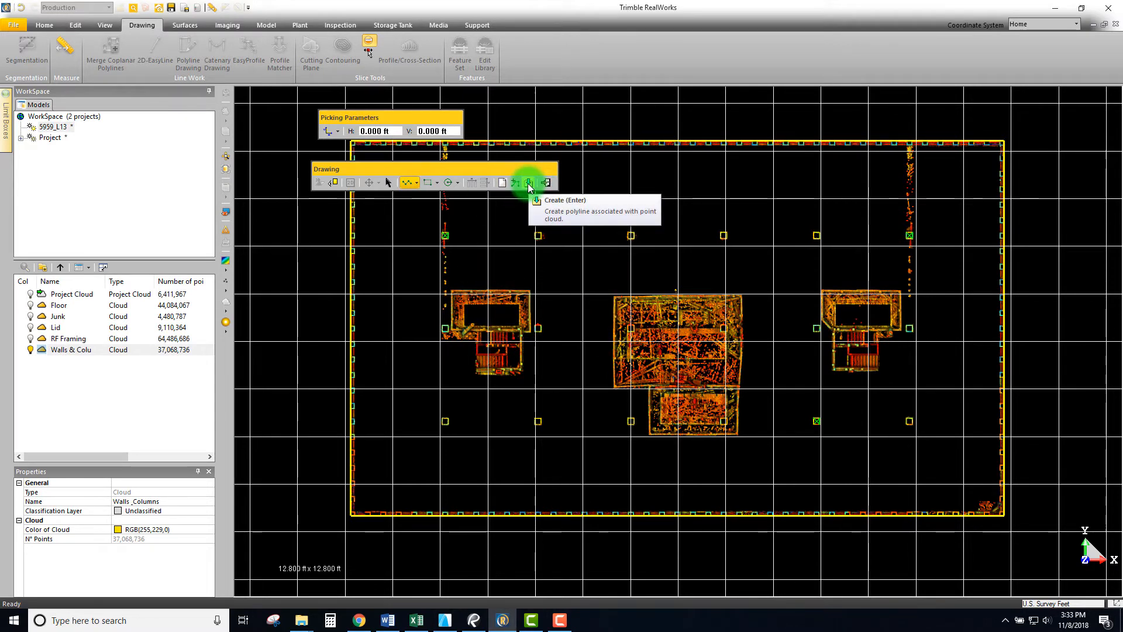
click(529, 183)
Change the geometry color of the new column-diagonals polyline from green to magenta and close the polyline drawing tool
click(49, 361)
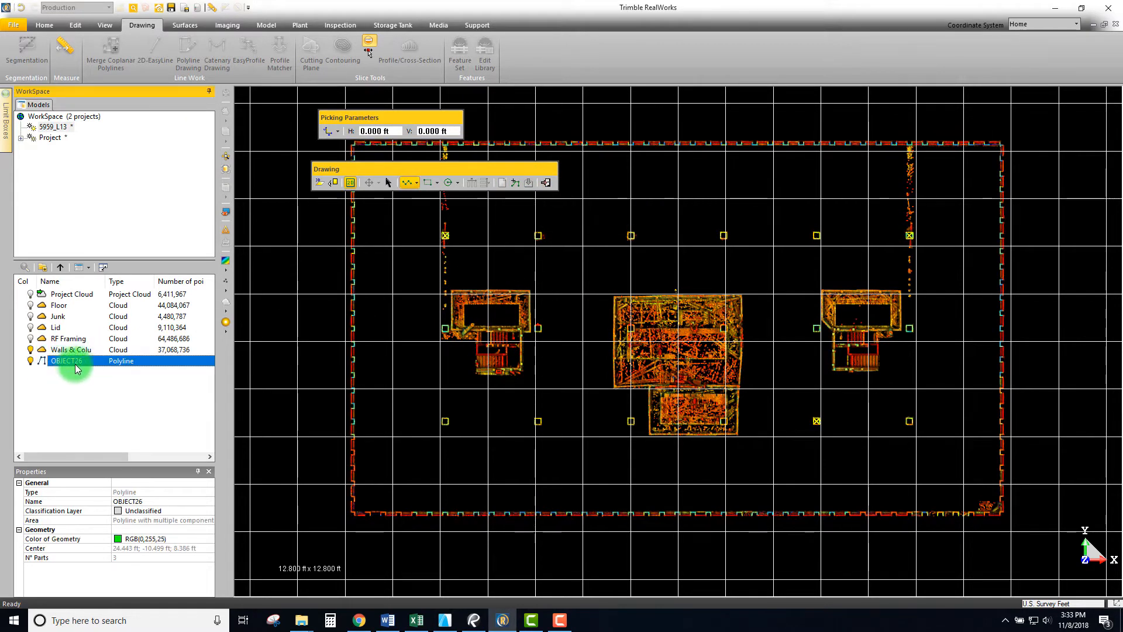
click(54, 363)
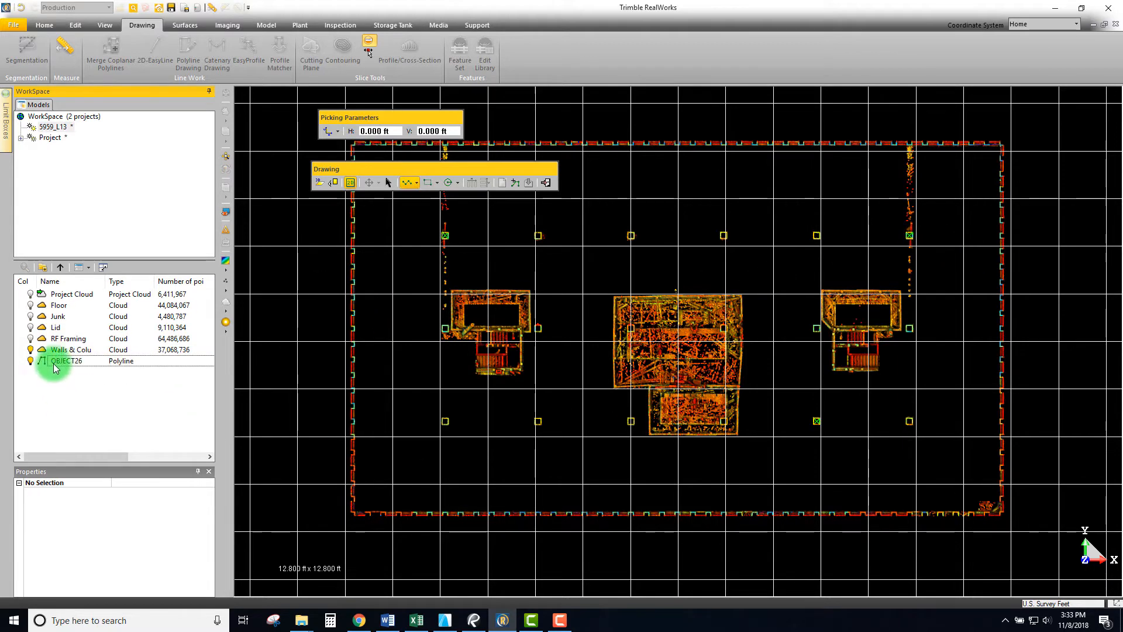
click(56, 361)
click(148, 543)
click(204, 535)
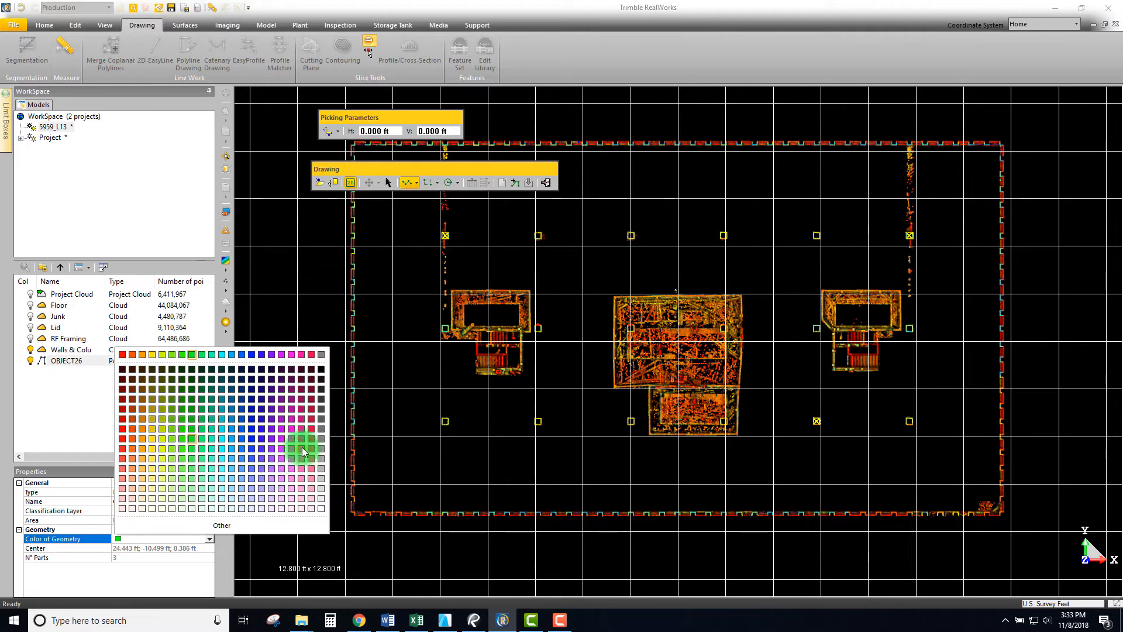
click(292, 354)
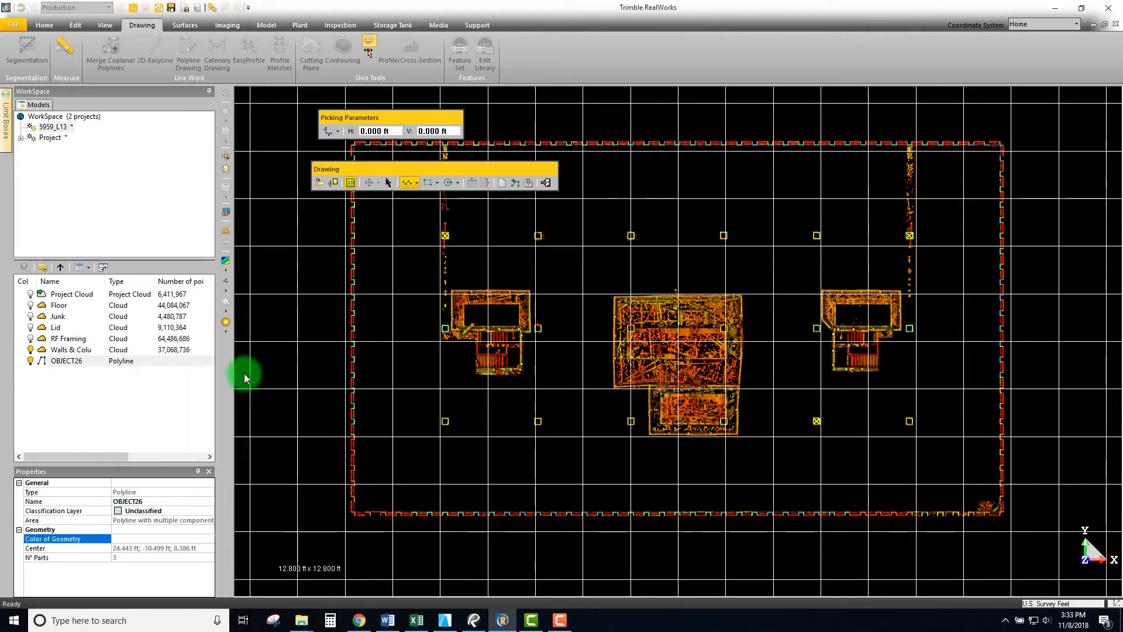
click(248, 374)
click(546, 182)
Start a distance measurement at the crossing of the magenta diagonals in the northwest interior column
middle_drag(824, 346, 865, 357)
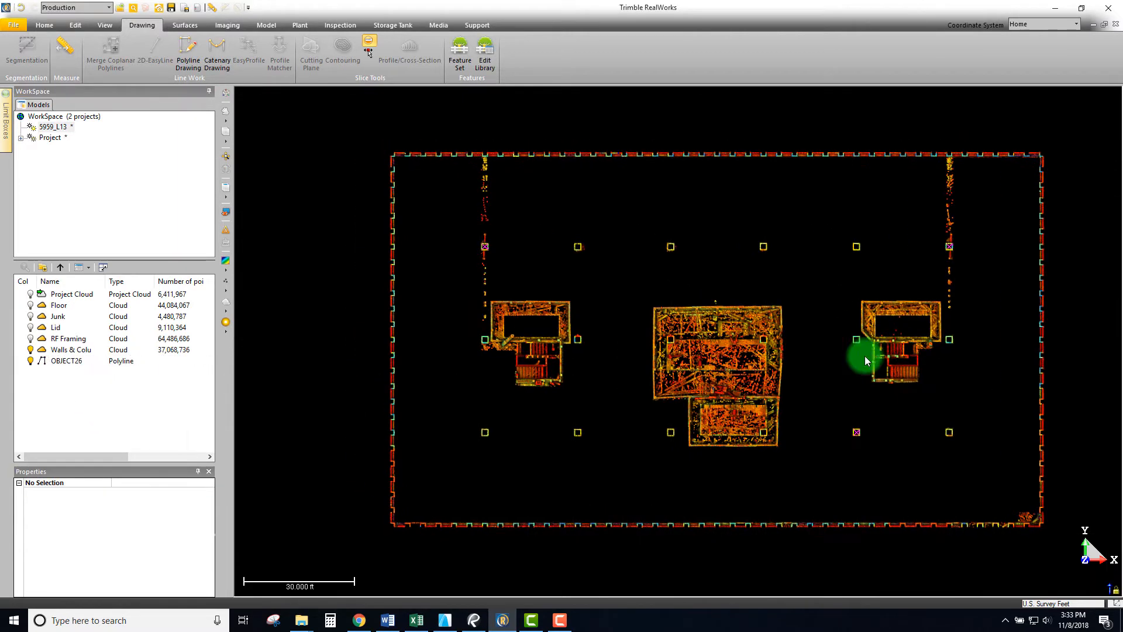
middle_drag(474, 212, 499, 373)
scroll(499, 373, up, 6)
scroll(552, 297, up, 8)
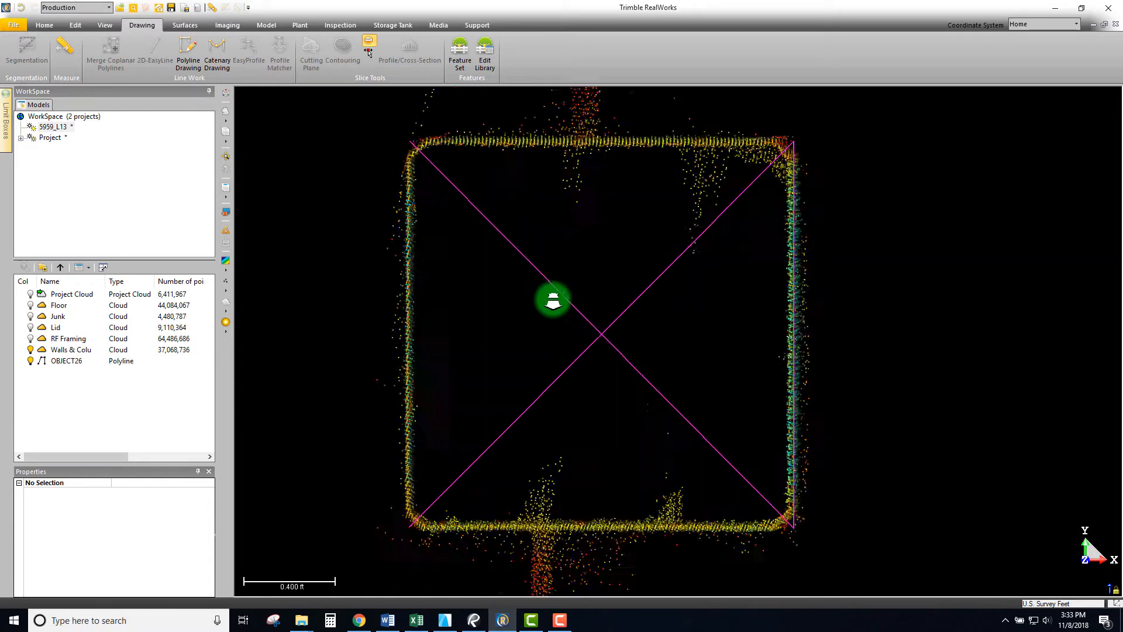
middle_drag(552, 298, 592, 272)
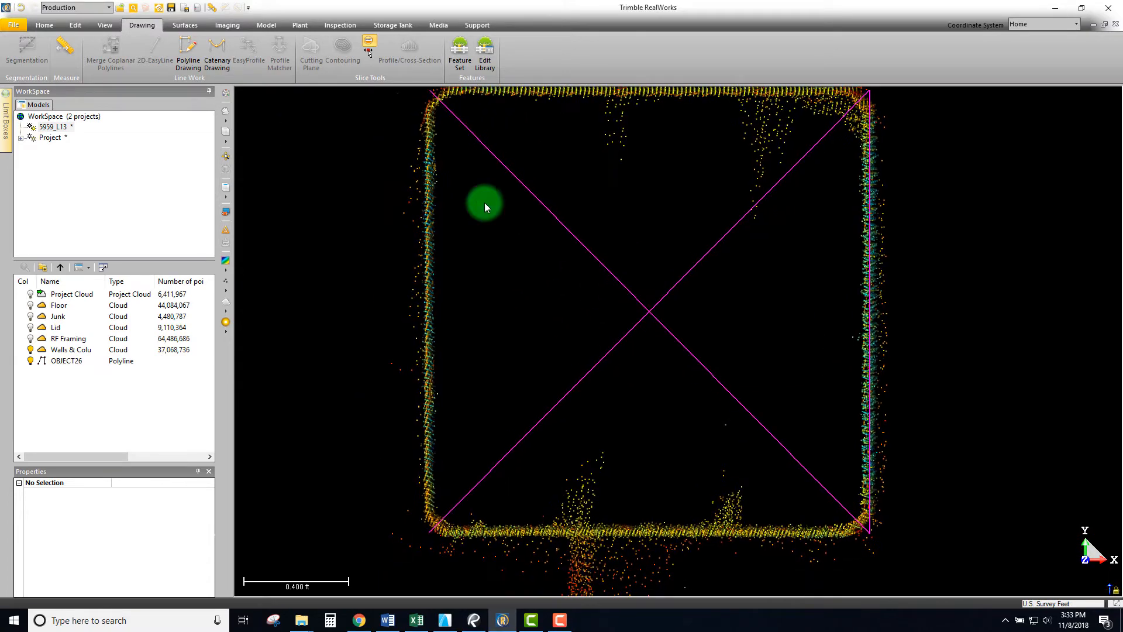
click(212, 8)
scroll(652, 315, up, 4)
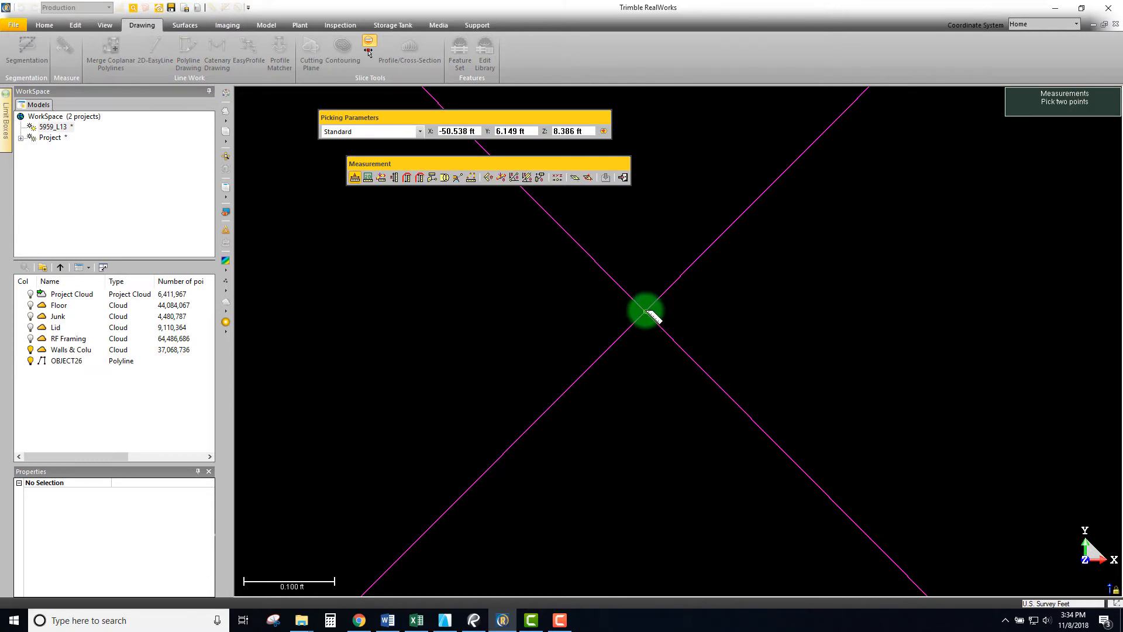
scroll(560, 375, down, 3)
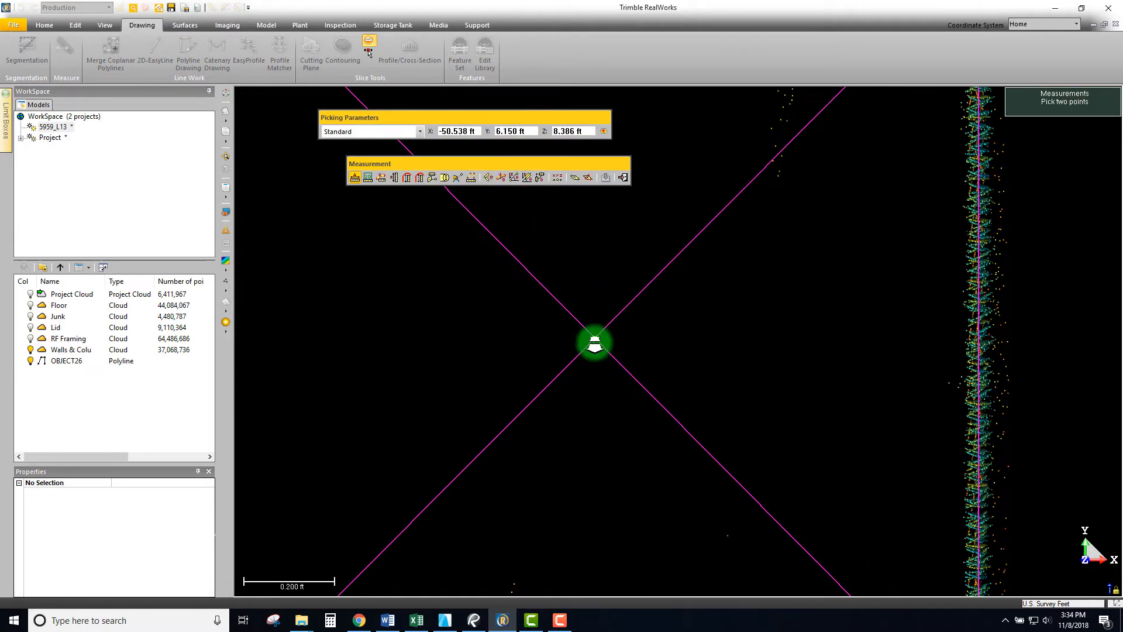
scroll(594, 344, up, 7)
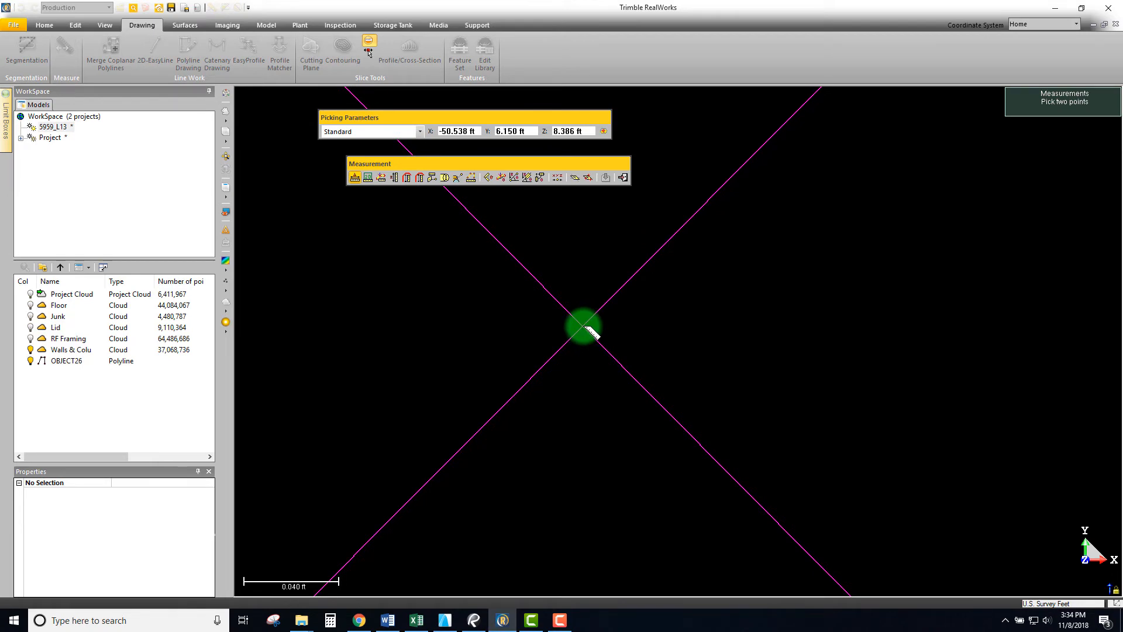
Complete the measurement at the grid intersection on the second line from the west and second from the north
scroll(576, 358, down, 10)
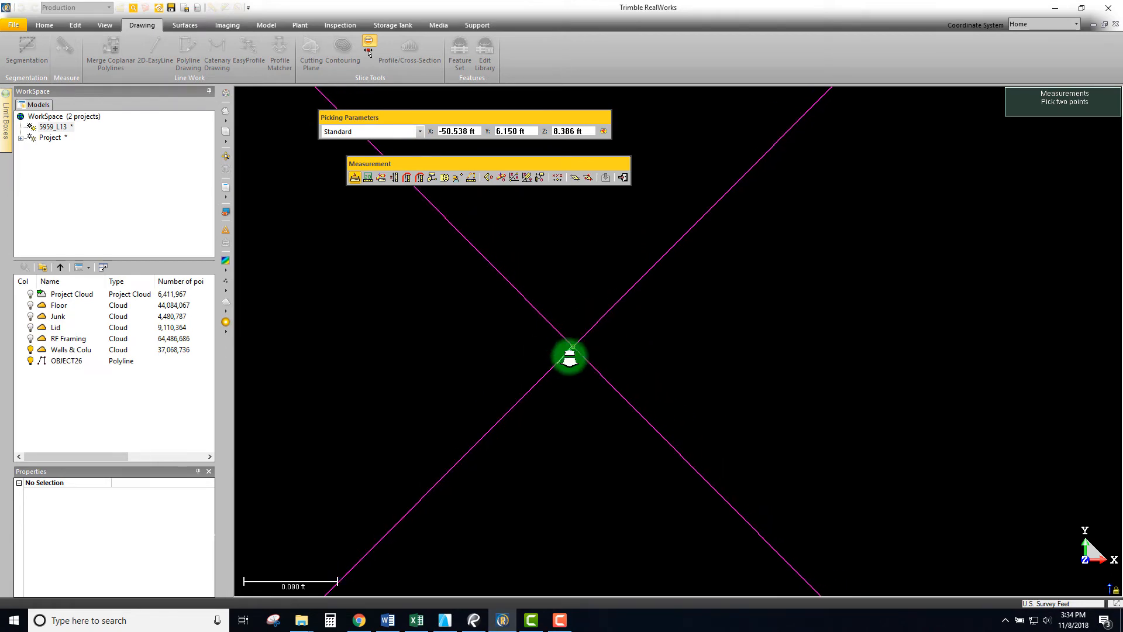
scroll(541, 383, down, 6)
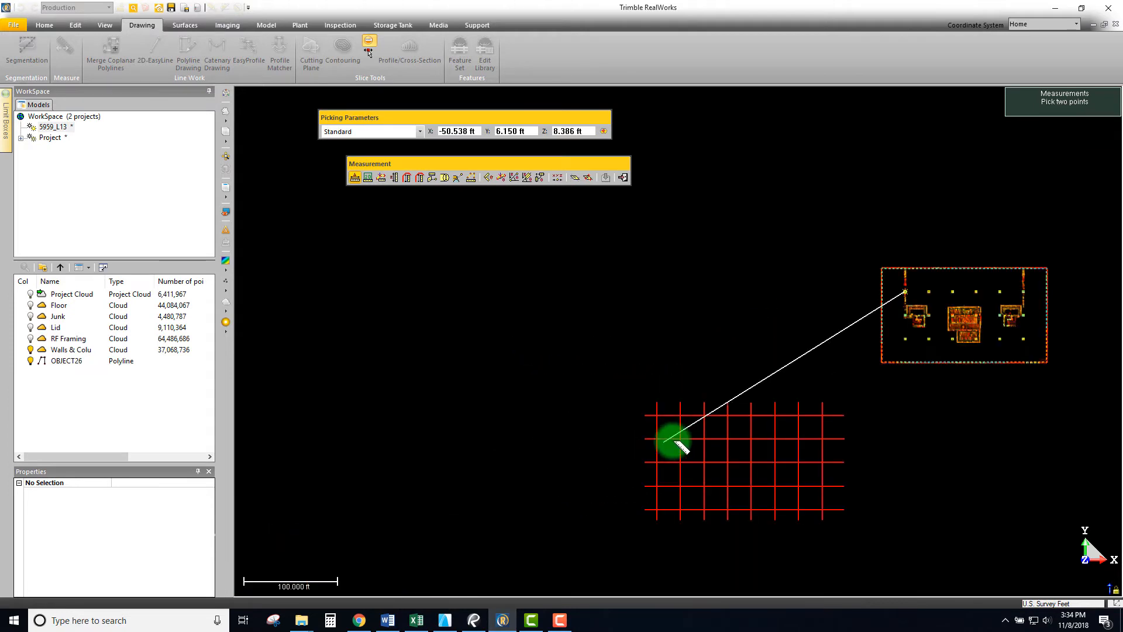
scroll(679, 442, up, 7)
scroll(686, 439, up, 5)
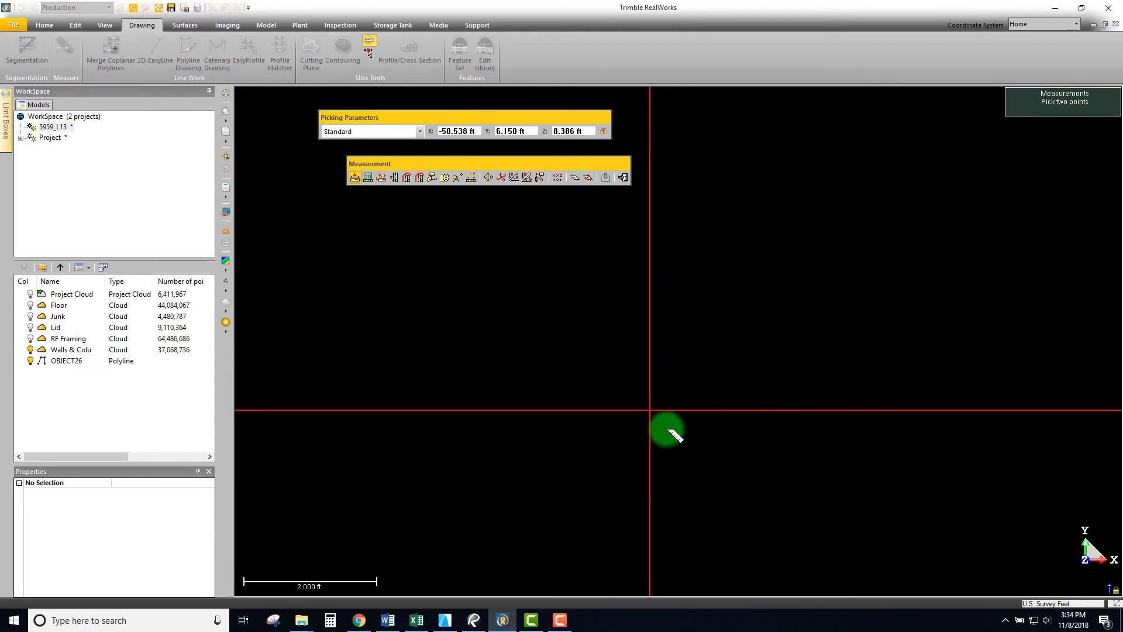
scroll(643, 401, up, 3)
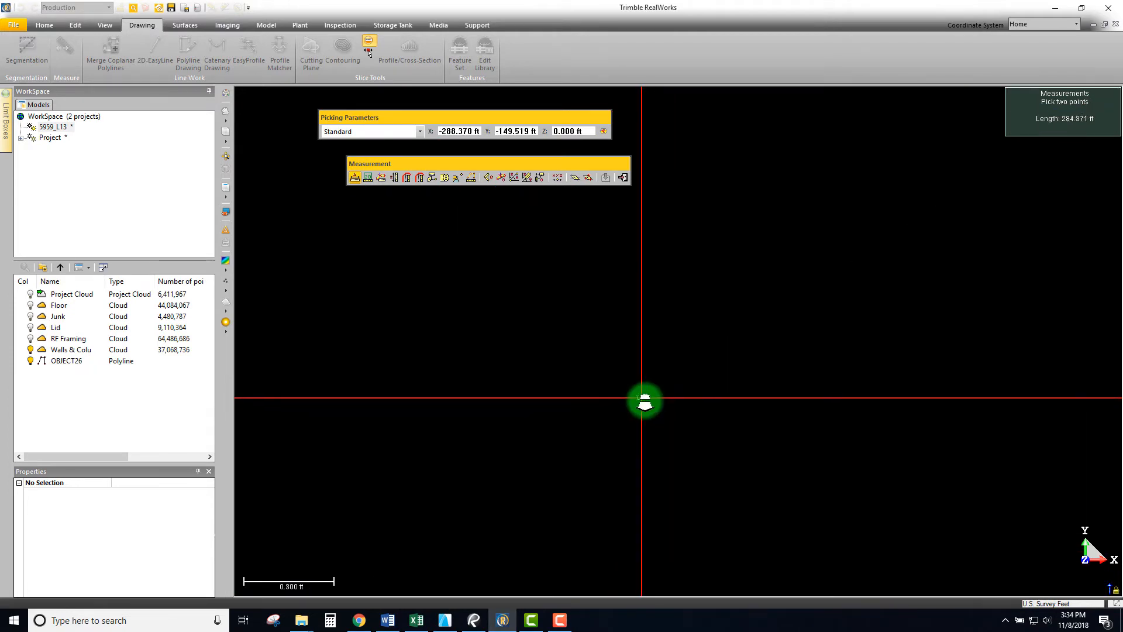
click(644, 399)
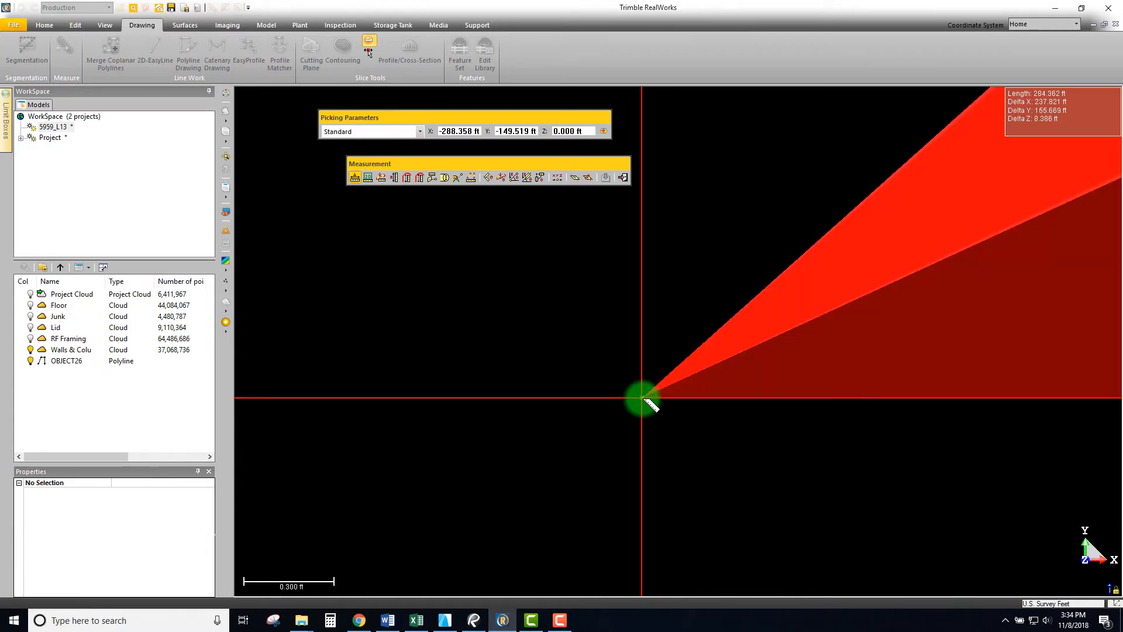
Switch to Snipping Tool, capture the measurement's length and delta values, and minimize the snip
click(272, 620)
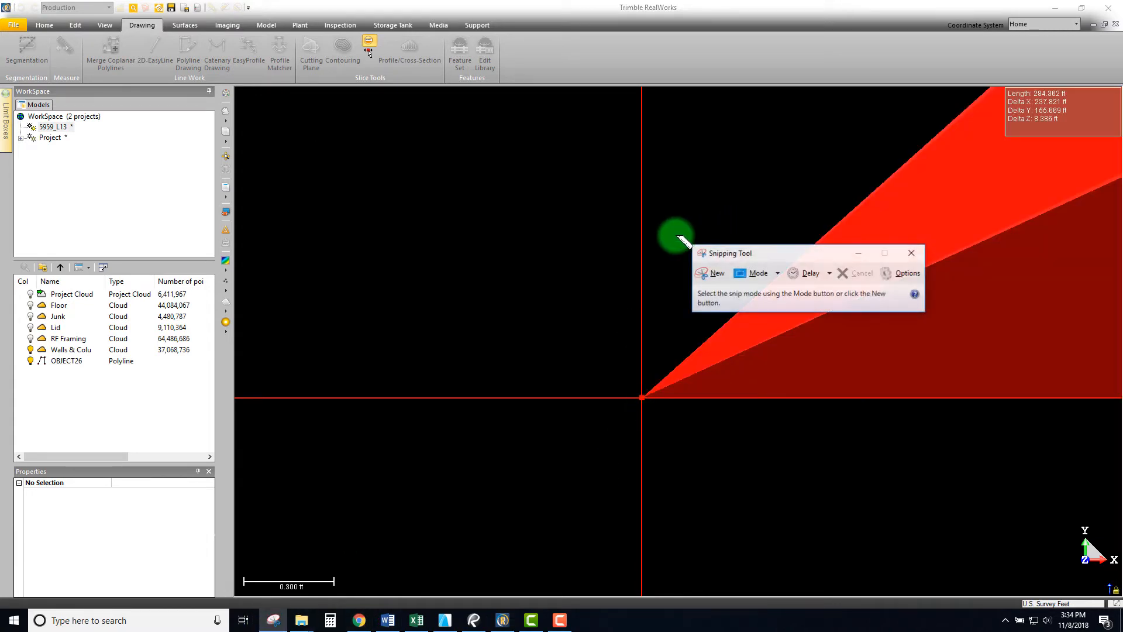
click(709, 270)
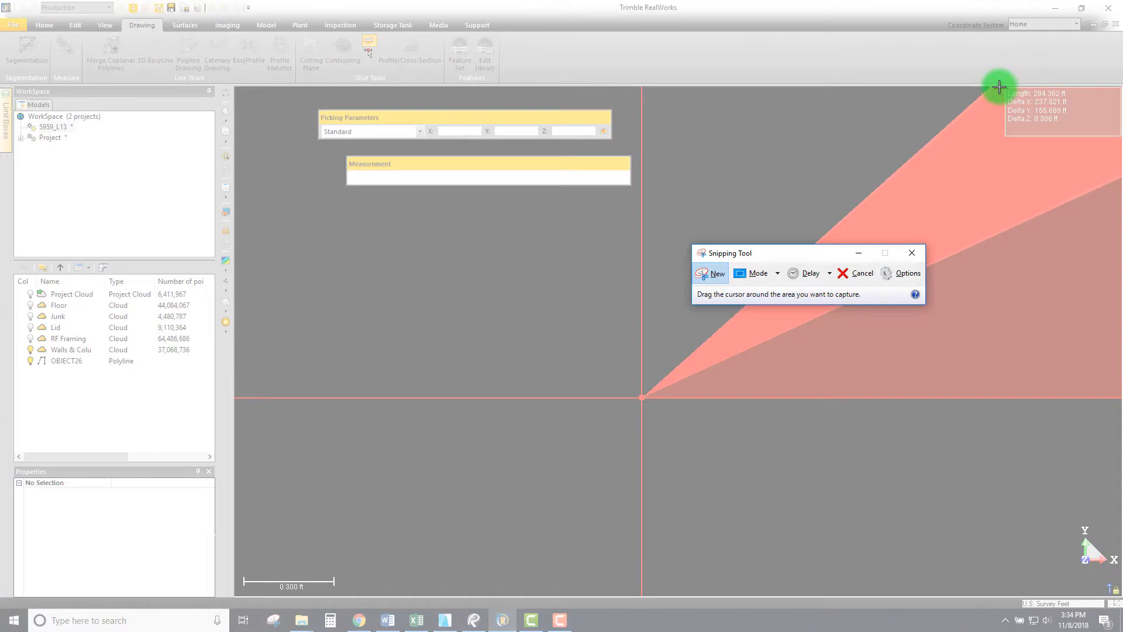
drag(998, 86, 1110, 150)
drag(963, 23, 847, 89)
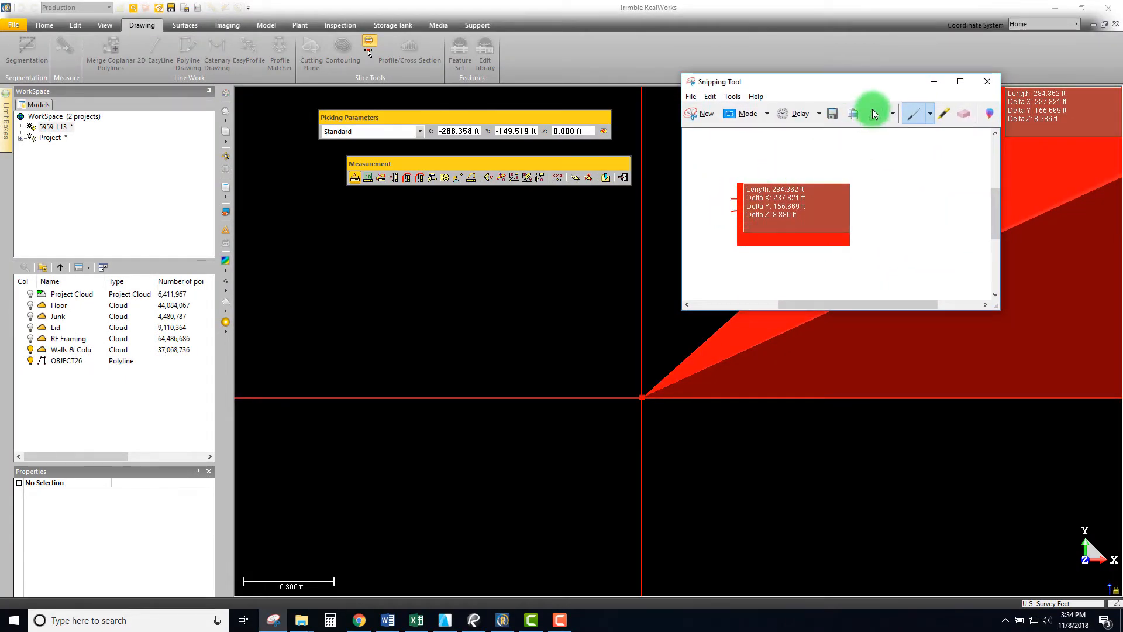
drag(851, 78, 859, 95)
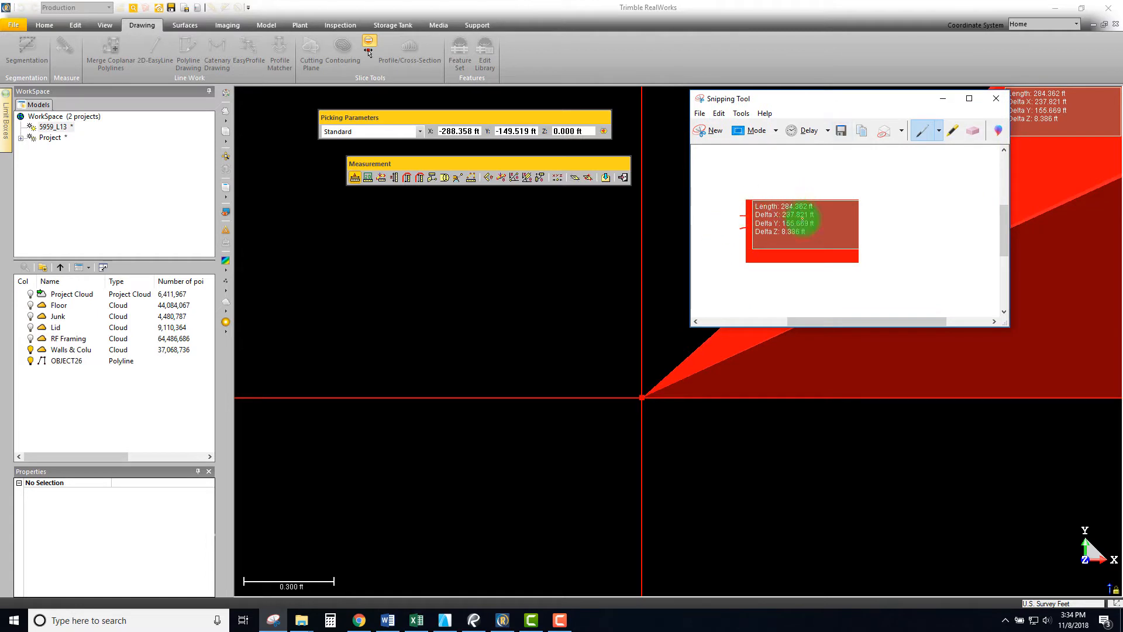
click(944, 100)
Close the measurement tool and open Shift Project for the 5959_L13 project, keeping the building and grid in view
scroll(827, 313, up, 2)
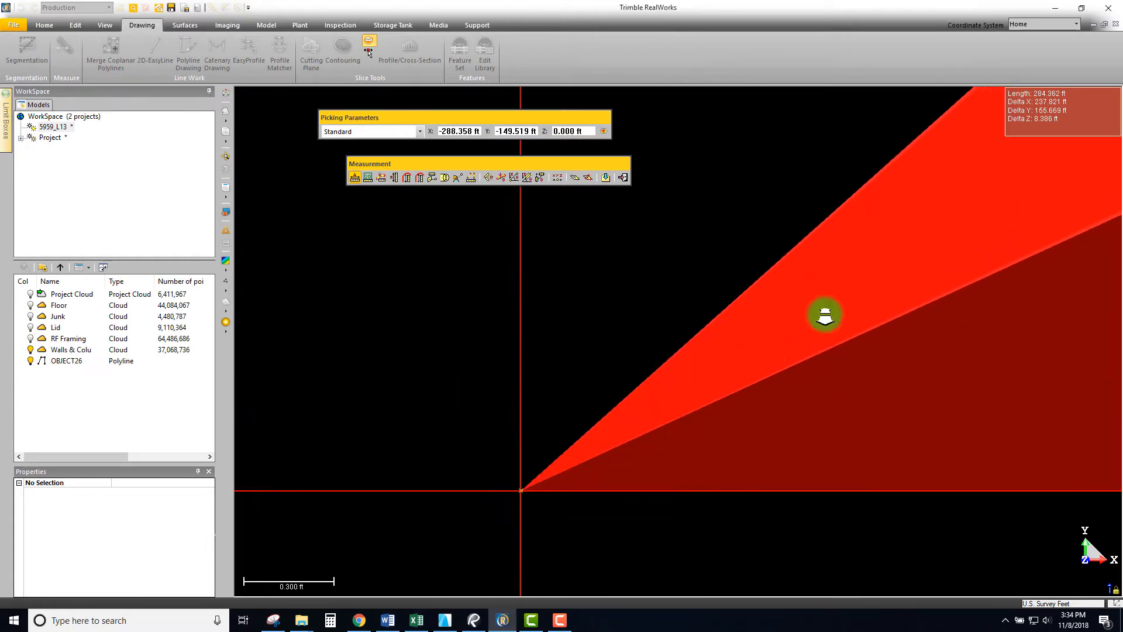
scroll(827, 314, down, 5)
click(624, 180)
scroll(766, 312, down, 14)
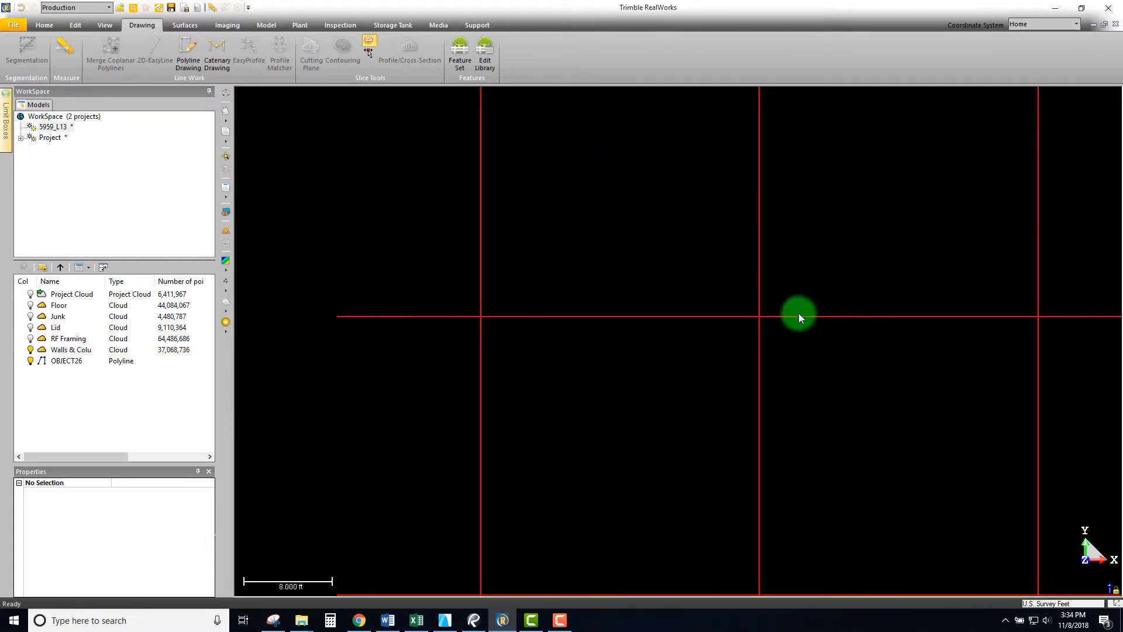
middle_drag(726, 385, 453, 547)
scroll(746, 297, up, 4)
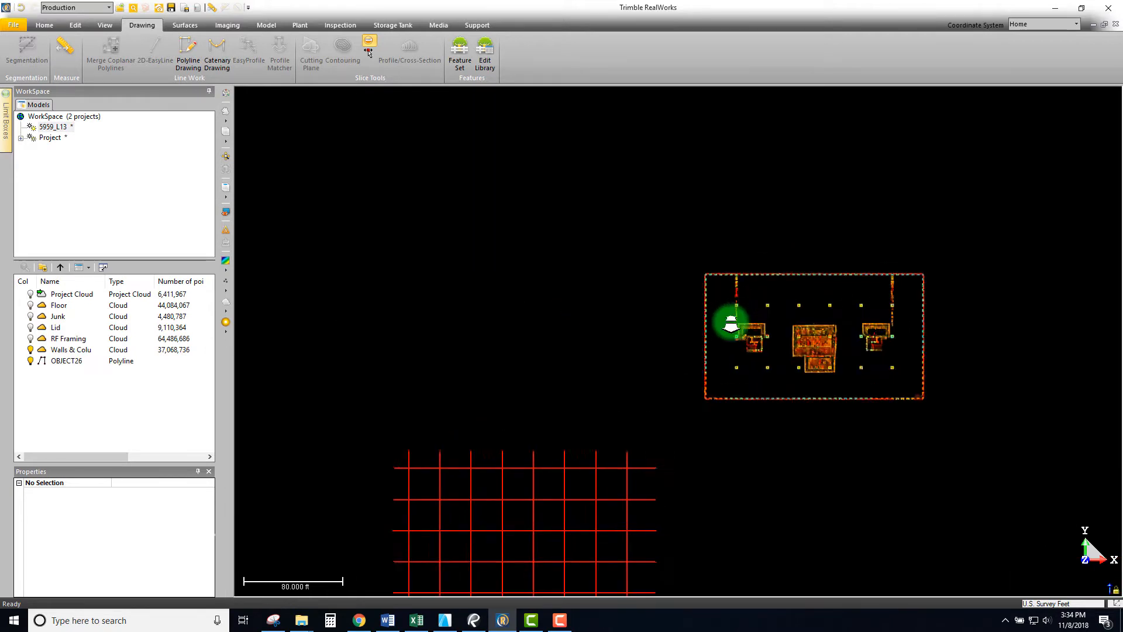
middle_drag(688, 341, 802, 235)
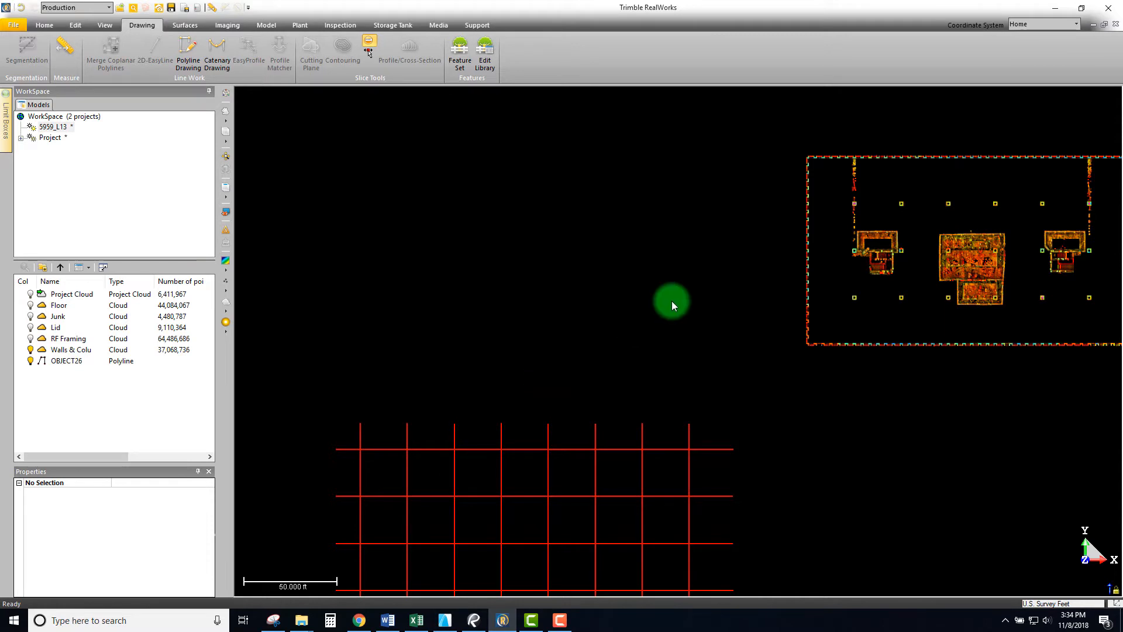
middle_drag(639, 275, 545, 232)
click(51, 127)
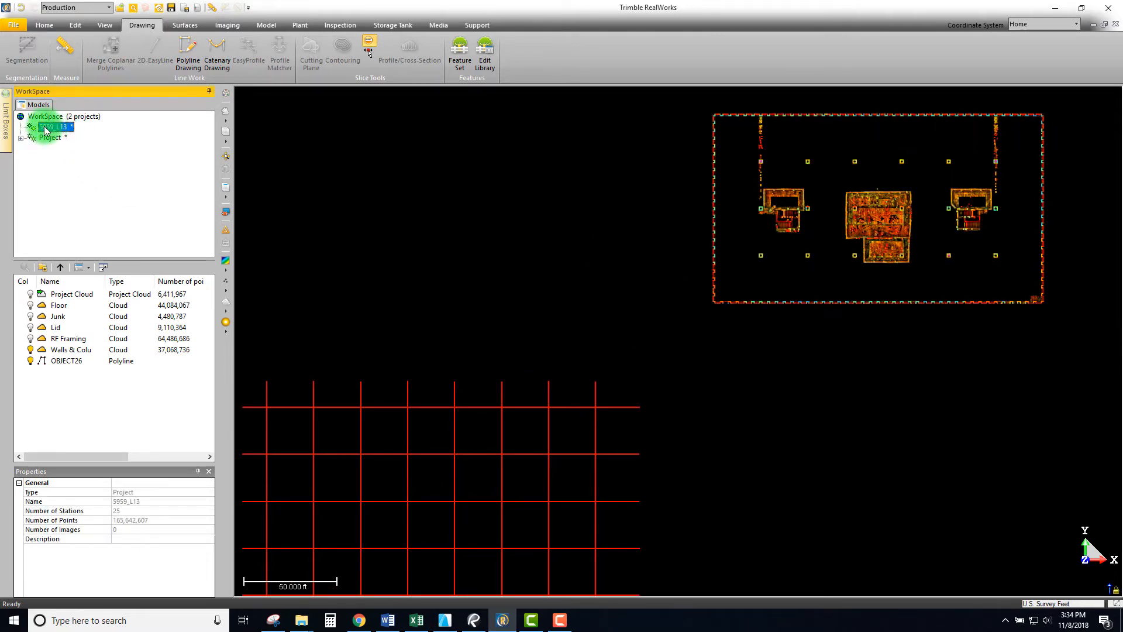
click(79, 26)
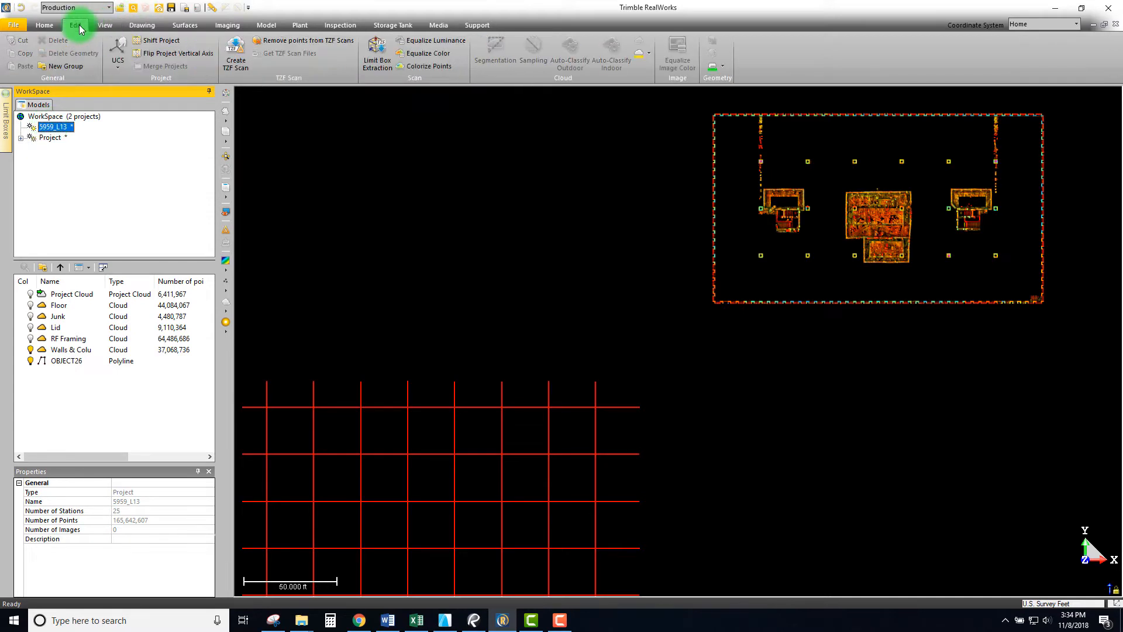
click(156, 42)
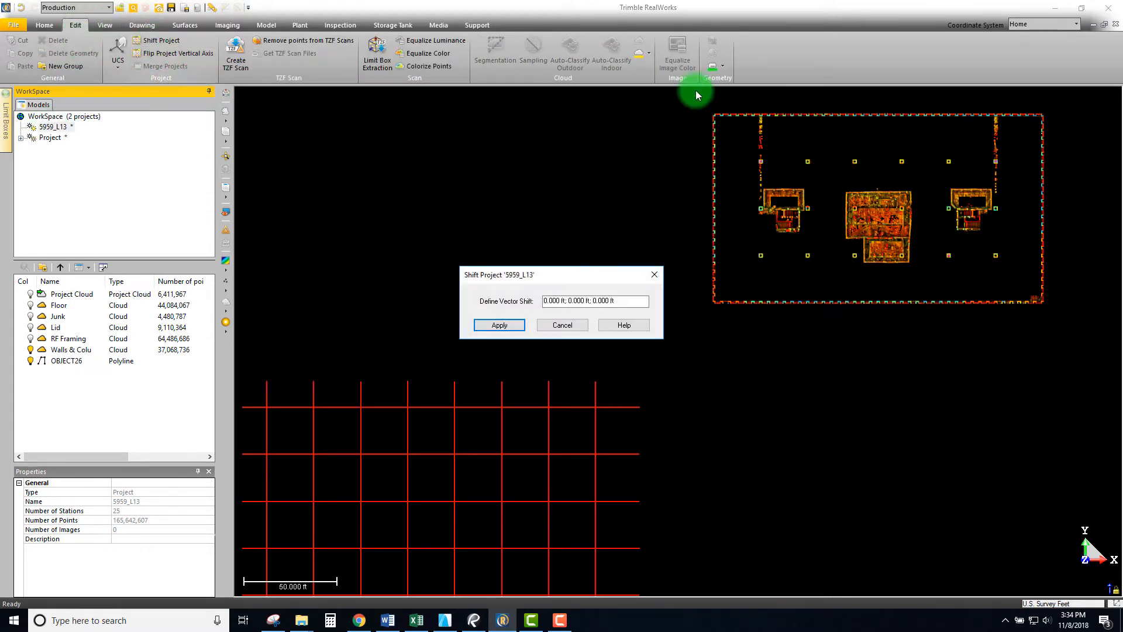
drag(627, 274, 692, 212)
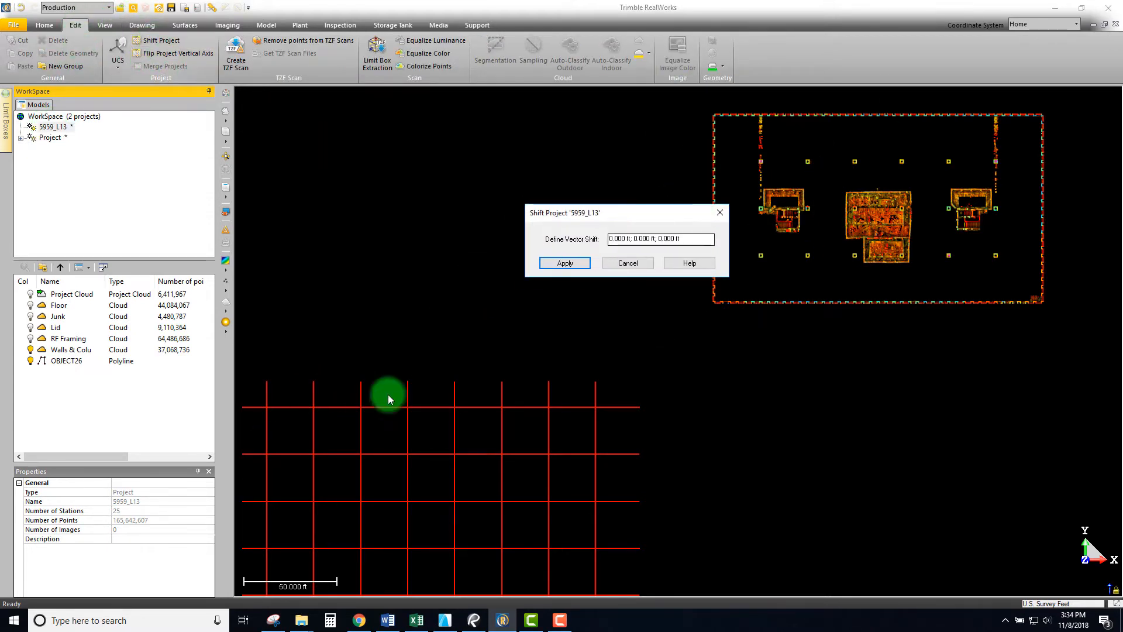
Using the measurement snip in Snipping Tool, set the 5959_L13 shift vector to -237.821 ft in X and -155.669 ft in Y
click(273, 620)
drag(916, 90, 1003, 114)
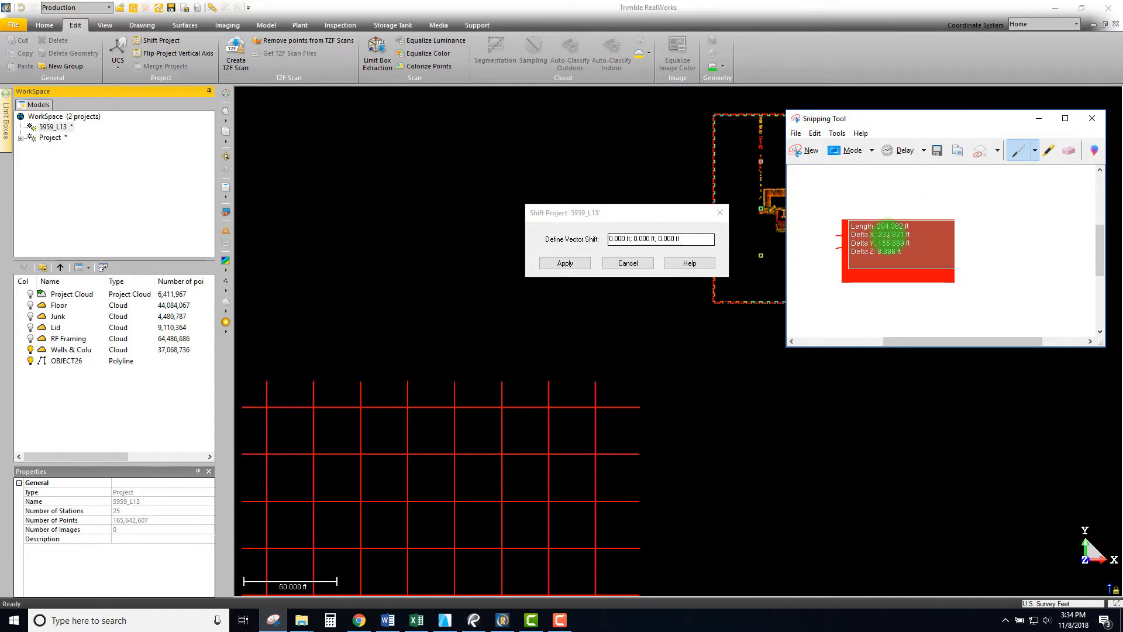
click(619, 238)
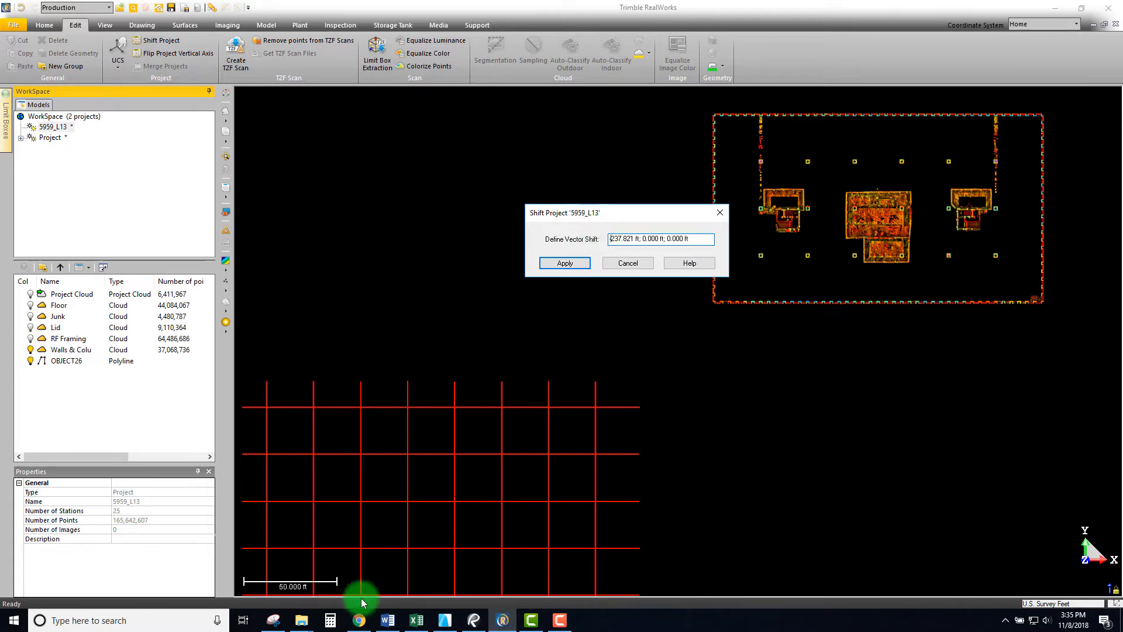
click(273, 622)
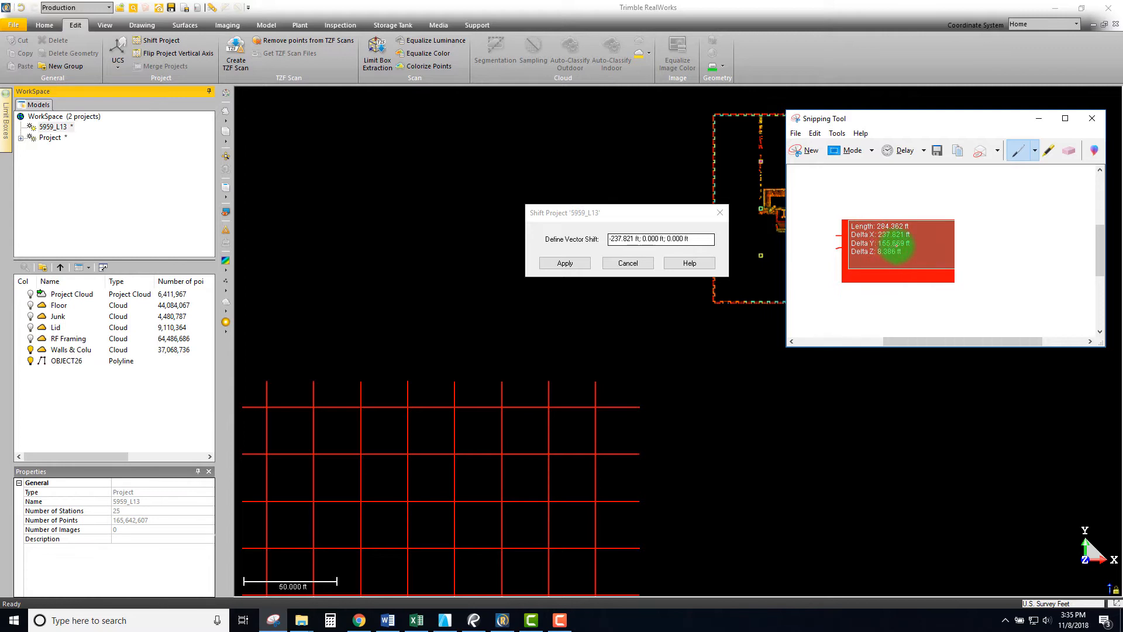
click(646, 238)
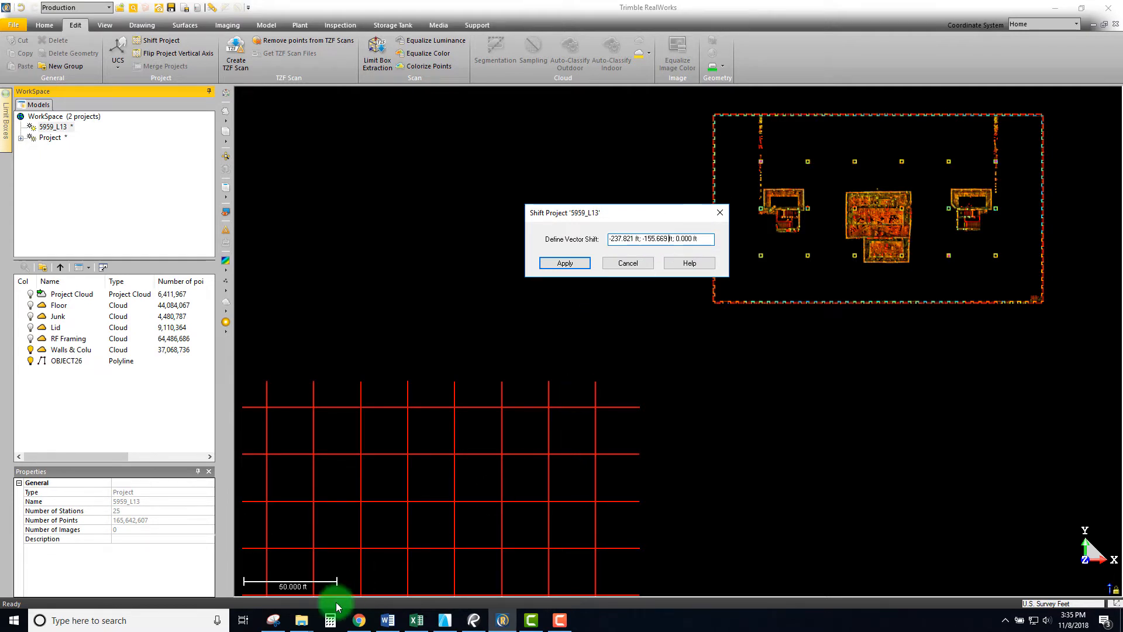
Recheck the entered vector against the measurement snip and apply the shift to 5959_L13, leaving Z at 0.000 ft
click(274, 621)
click(861, 295)
click(658, 226)
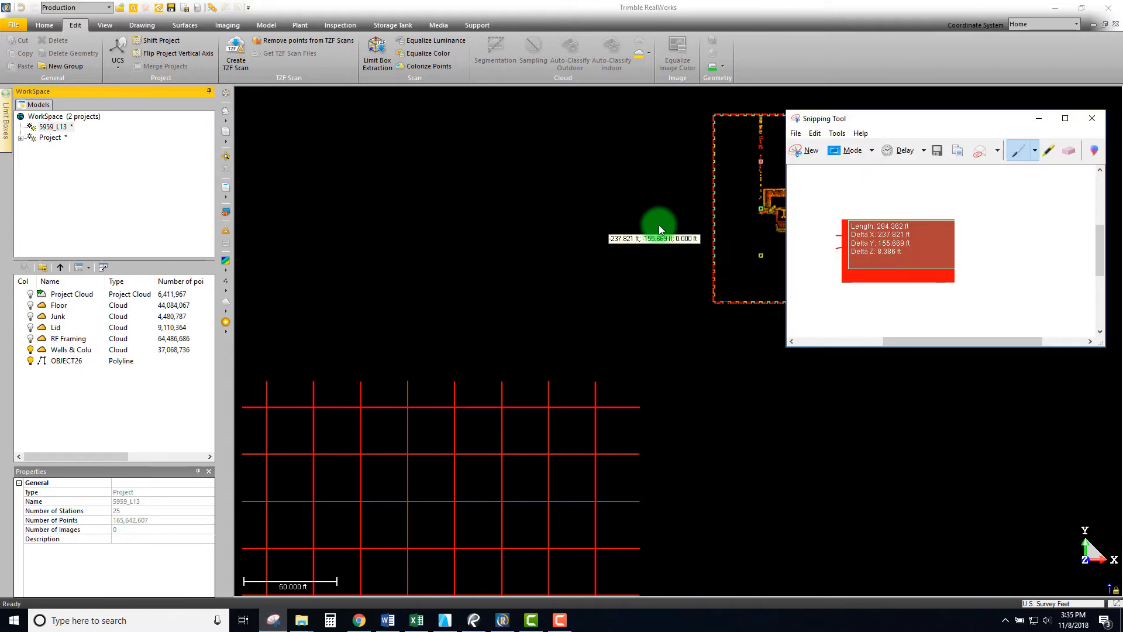
click(514, 381)
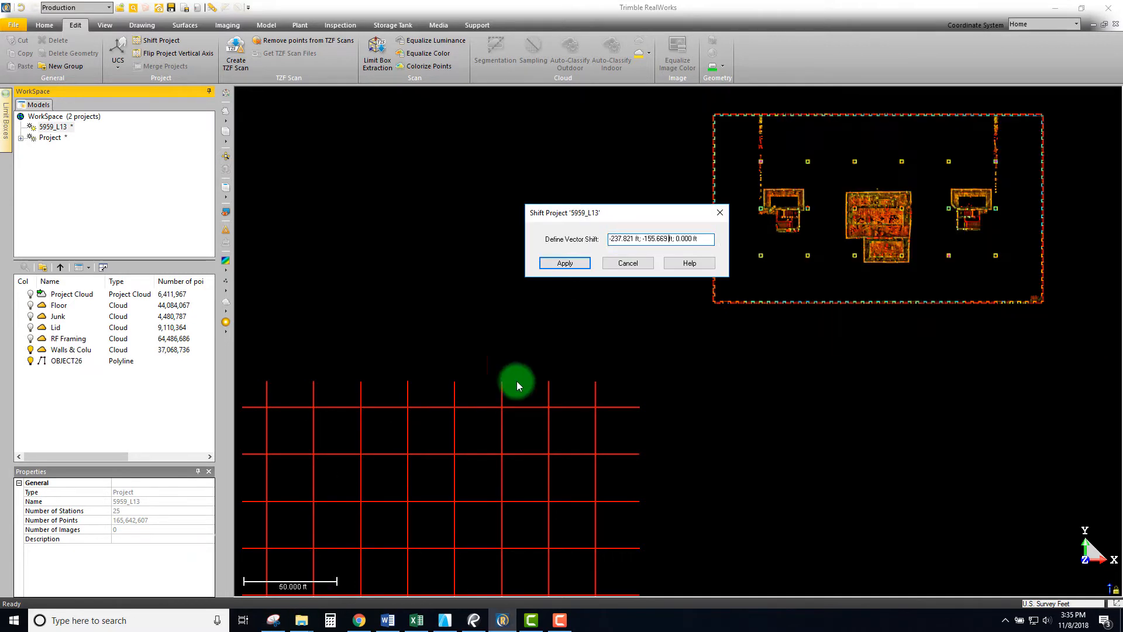
click(559, 261)
click(533, 328)
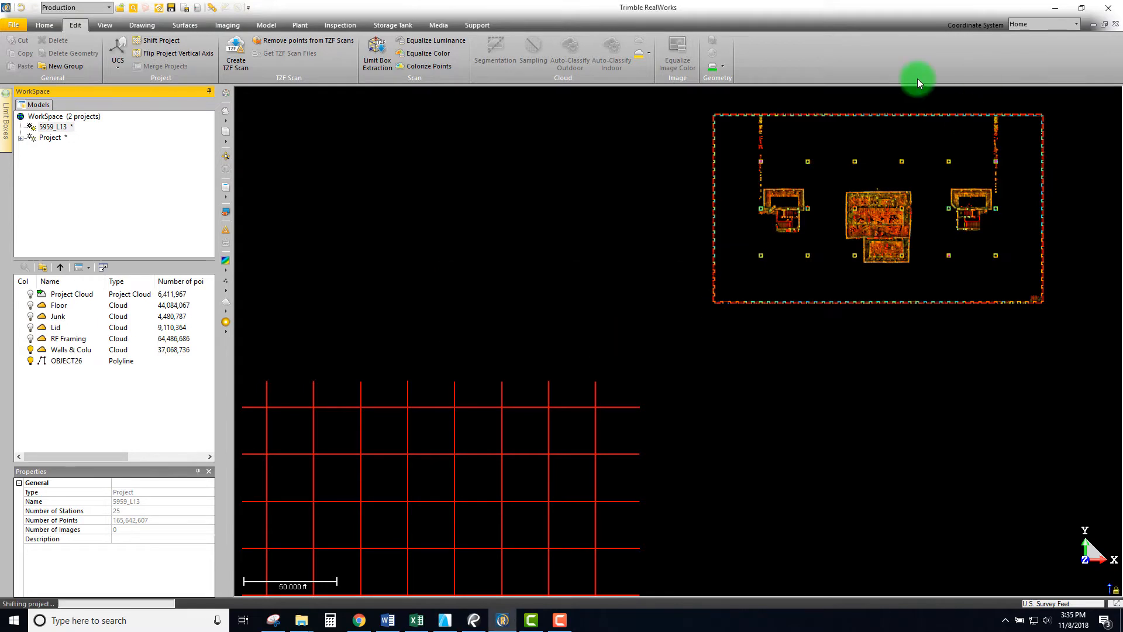
Examine the shifted building's overall fit on the grid and the centering of the southwest interior column
scroll(640, 325, down, 2)
middle_drag(729, 262, 620, 283)
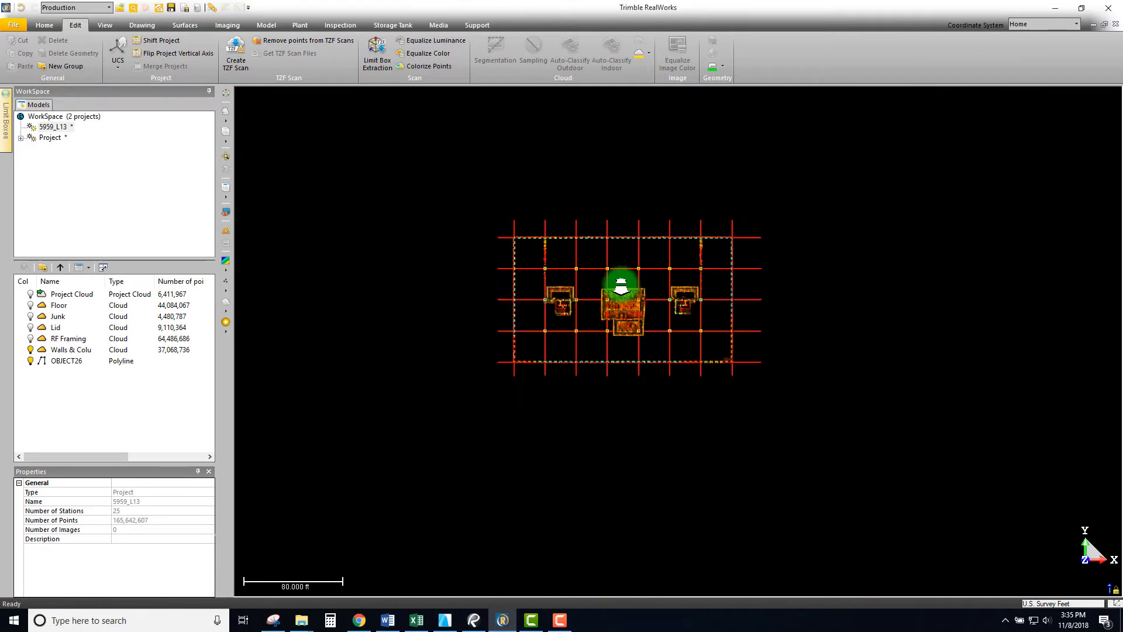
scroll(620, 283, up, 3)
middle_drag(652, 340, 693, 325)
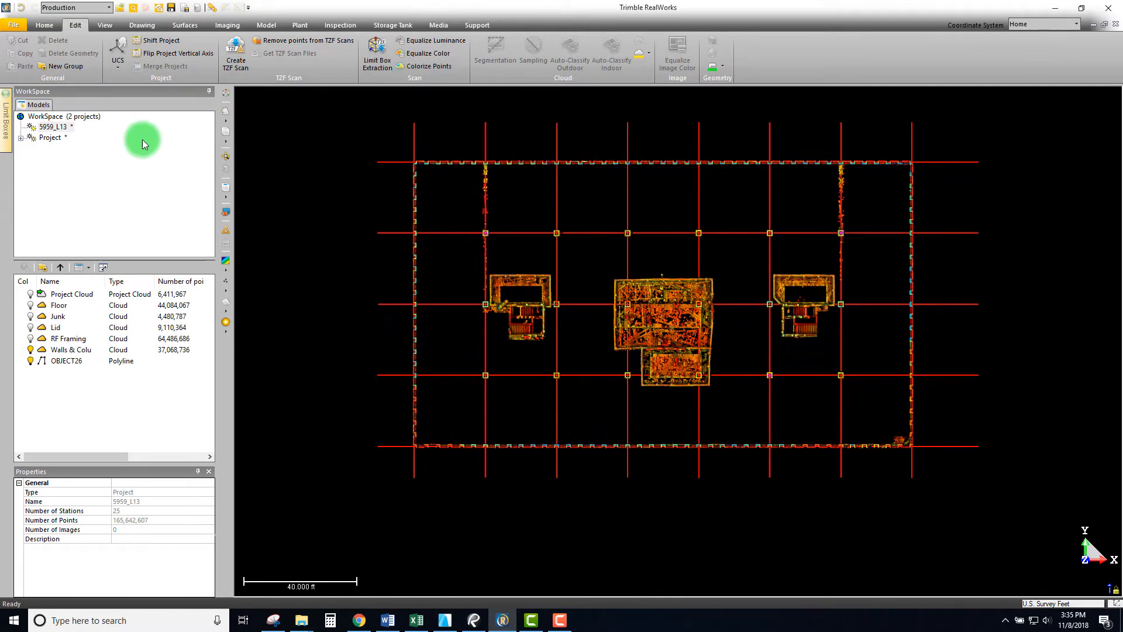
click(66, 128)
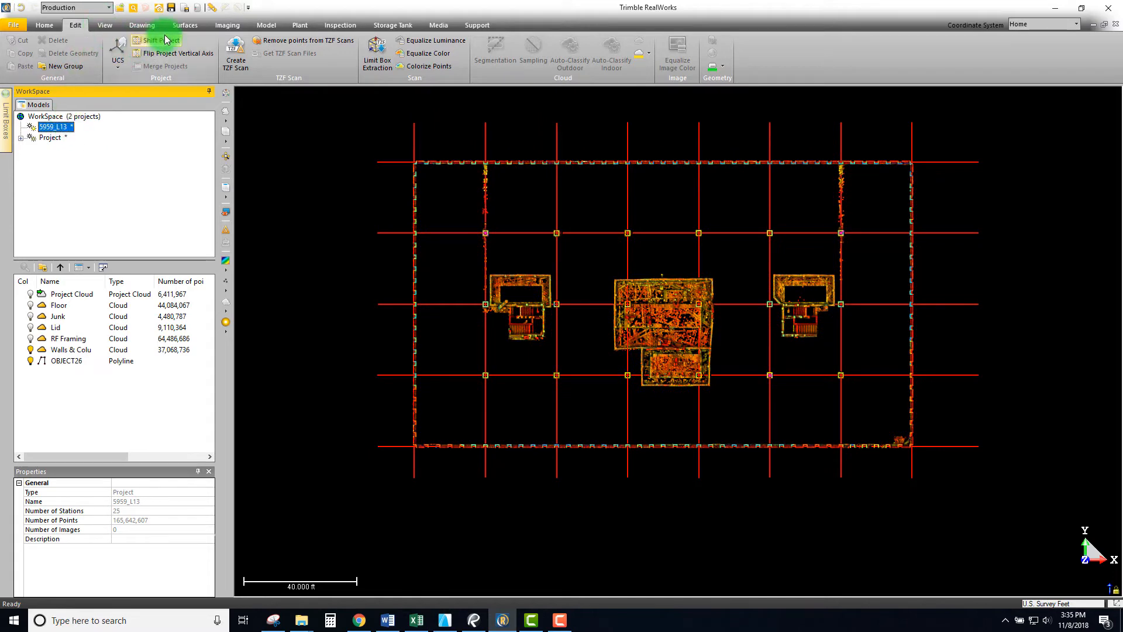
scroll(484, 377, up, 5)
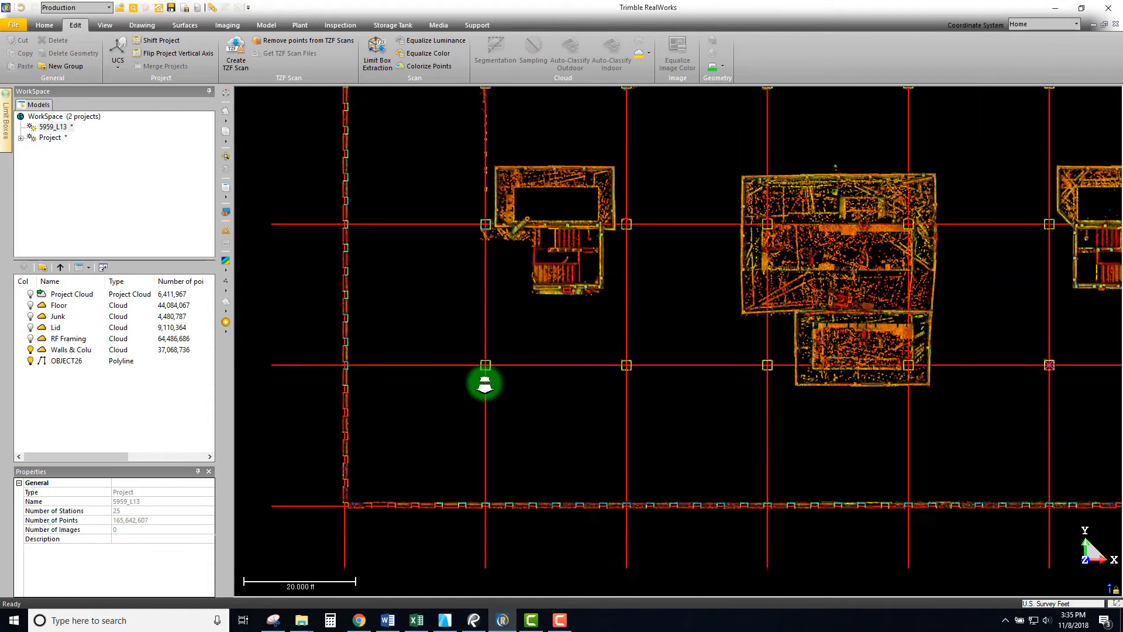
scroll(482, 333, up, 5)
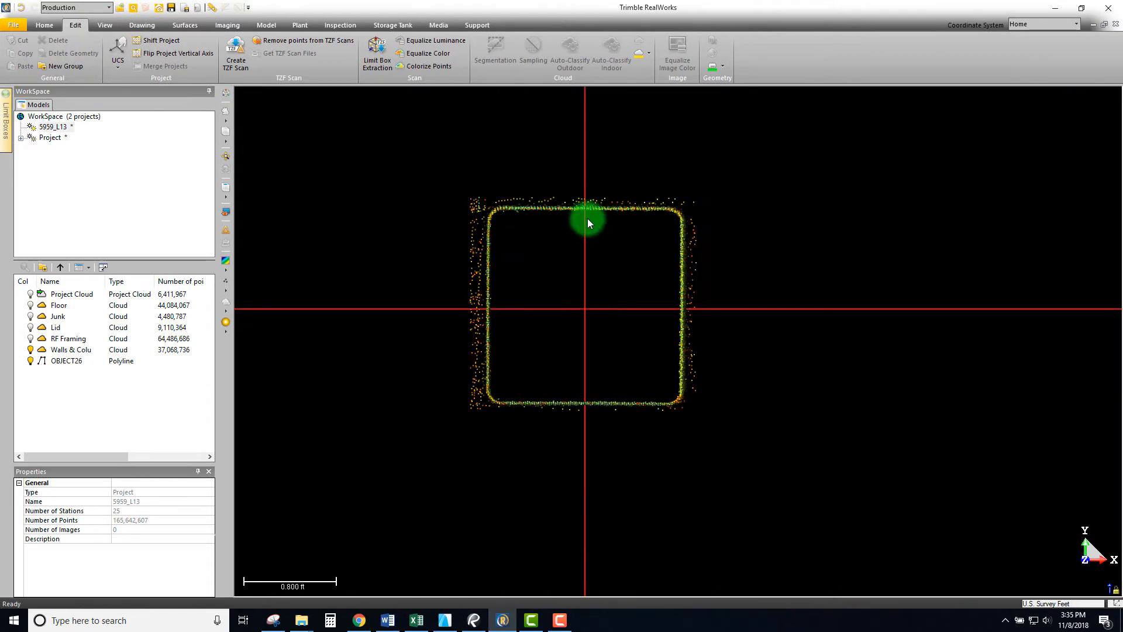
Examine how the grid intersections sit within the columns eastward along the southern interior row, up to the central core's southeast column
scroll(538, 351, down, 5)
middle_drag(985, 369, 398, 341)
middle_drag(834, 331, 567, 348)
scroll(567, 348, up, 3)
scroll(649, 292, up, 3)
scroll(510, 304, down, 9)
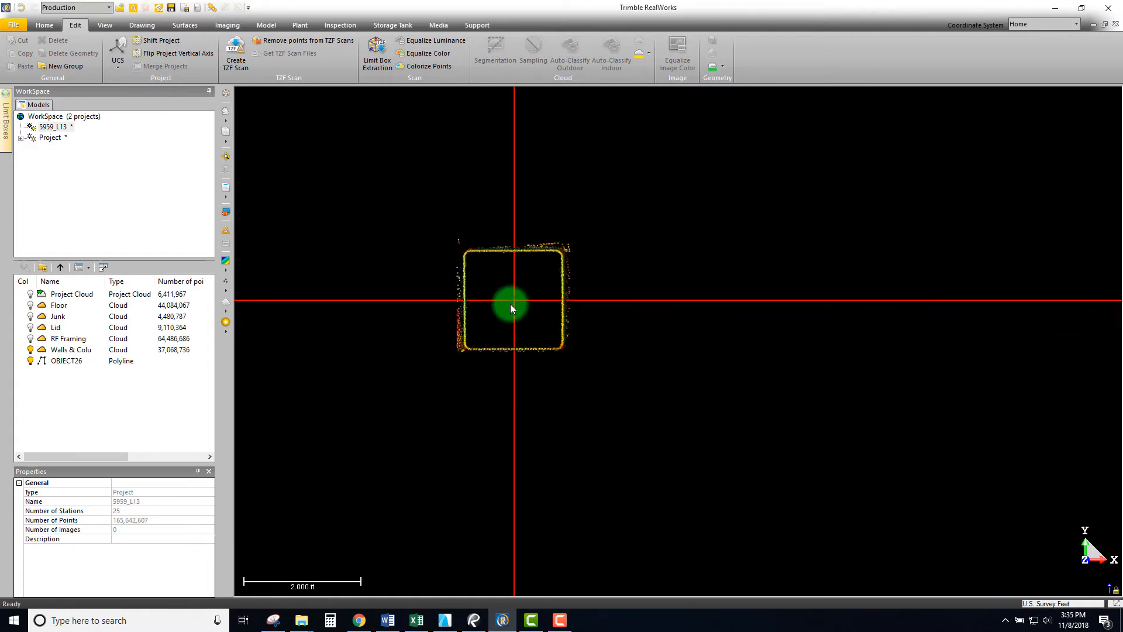
middle_drag(1041, 333, 422, 319)
scroll(422, 319, down, 2)
scroll(772, 307, up, 4)
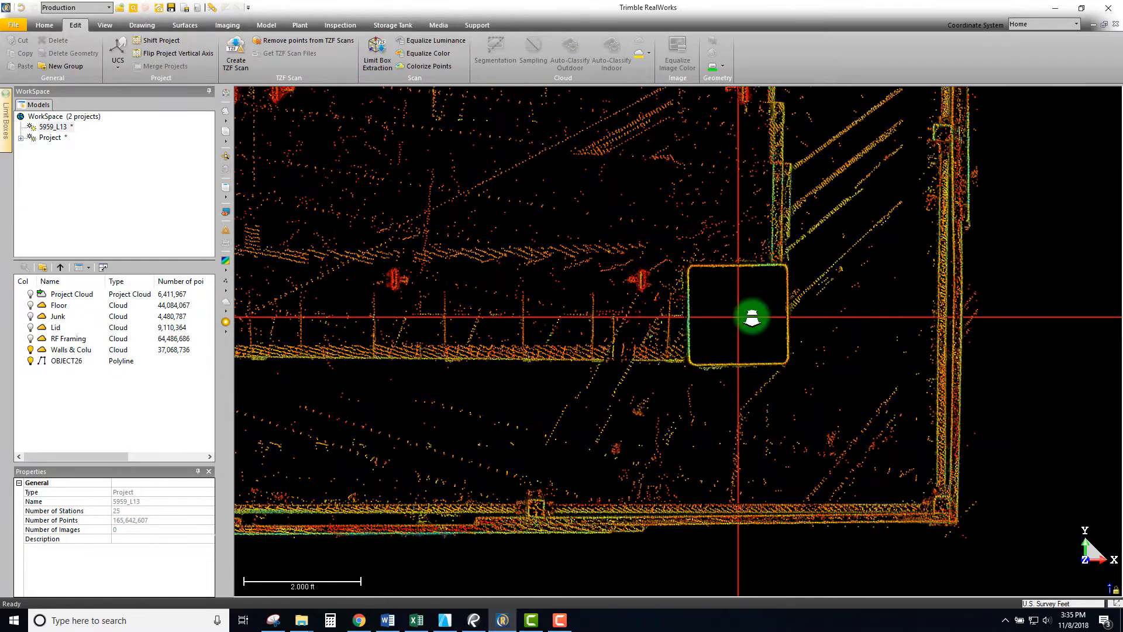
scroll(749, 320, up, 2)
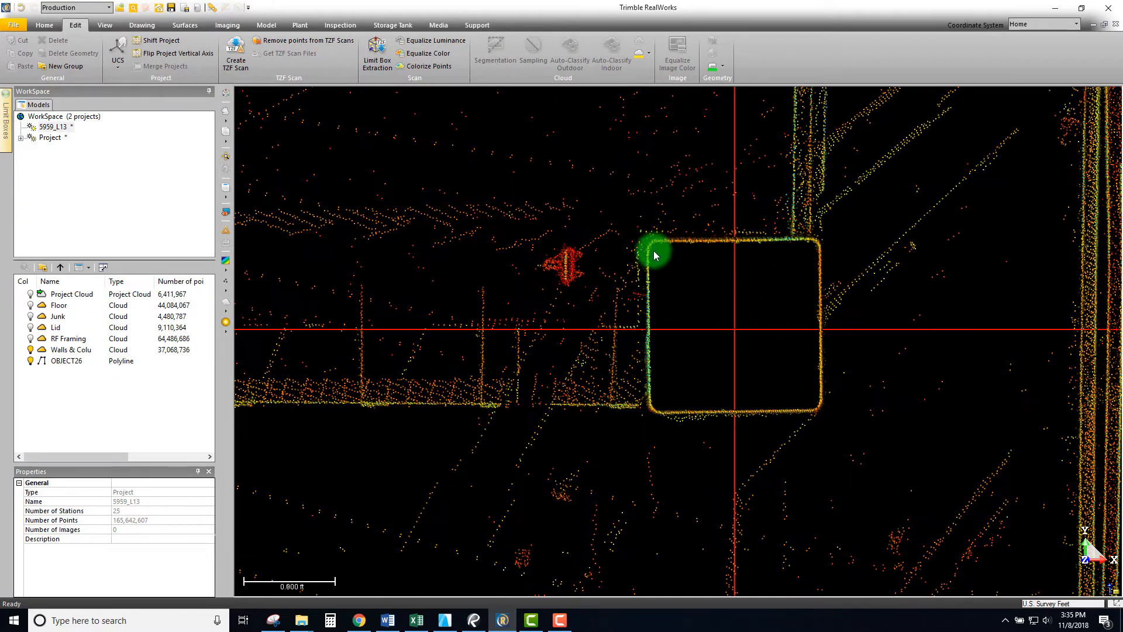
Examine the grid alignment at the southern row's column with magenta diagonals and at the easternmost interior column beside it
scroll(876, 379, down, 4)
middle_drag(875, 379, 351, 385)
scroll(865, 353, up, 3)
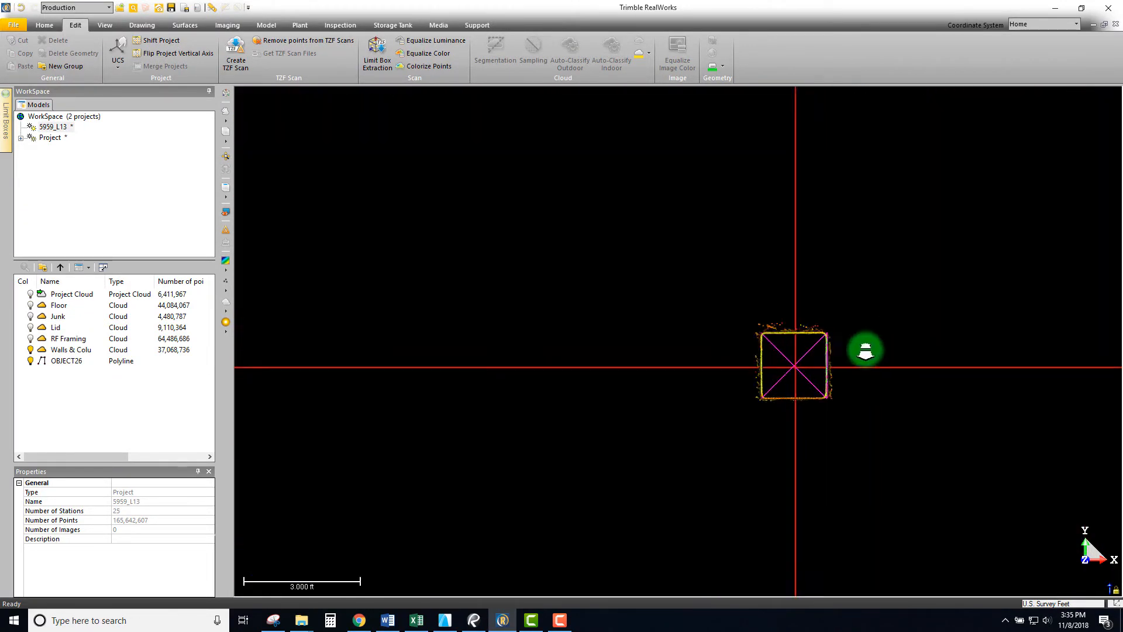
scroll(750, 379, up, 2)
scroll(725, 352, up, 2)
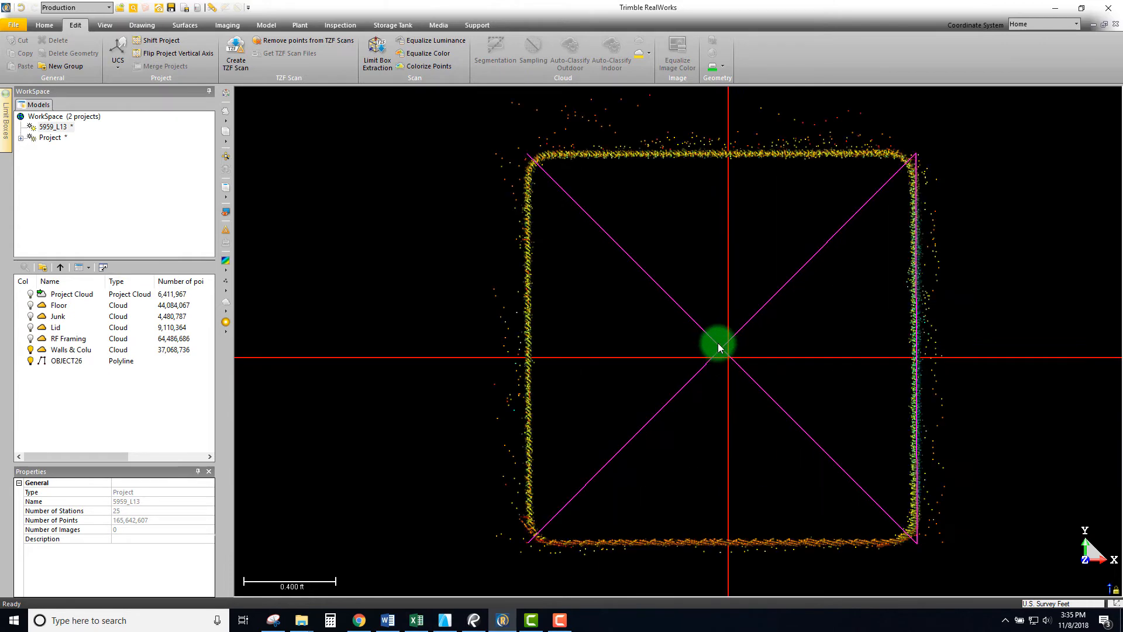
scroll(742, 363, down, 8)
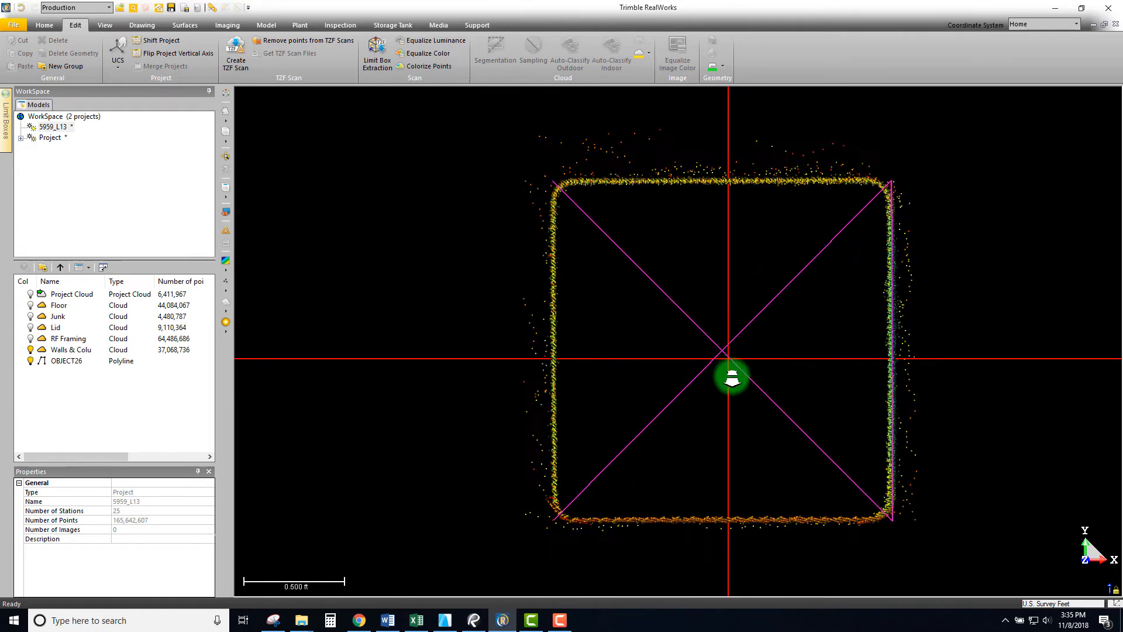
scroll(744, 400, down, 2)
scroll(754, 386, up, 6)
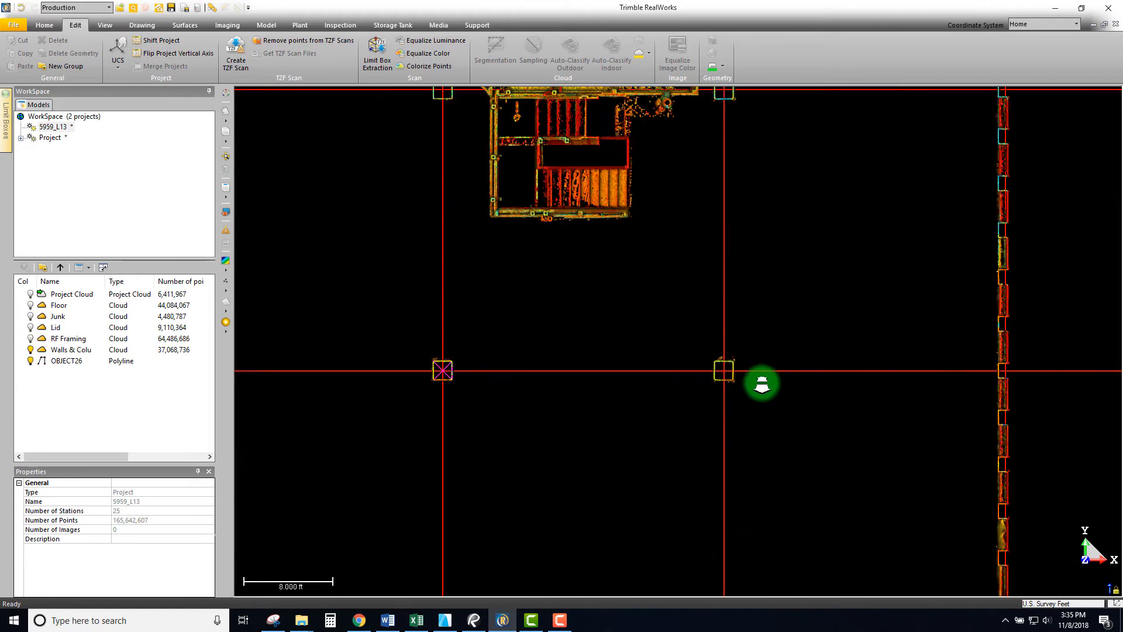
scroll(707, 363, up, 2)
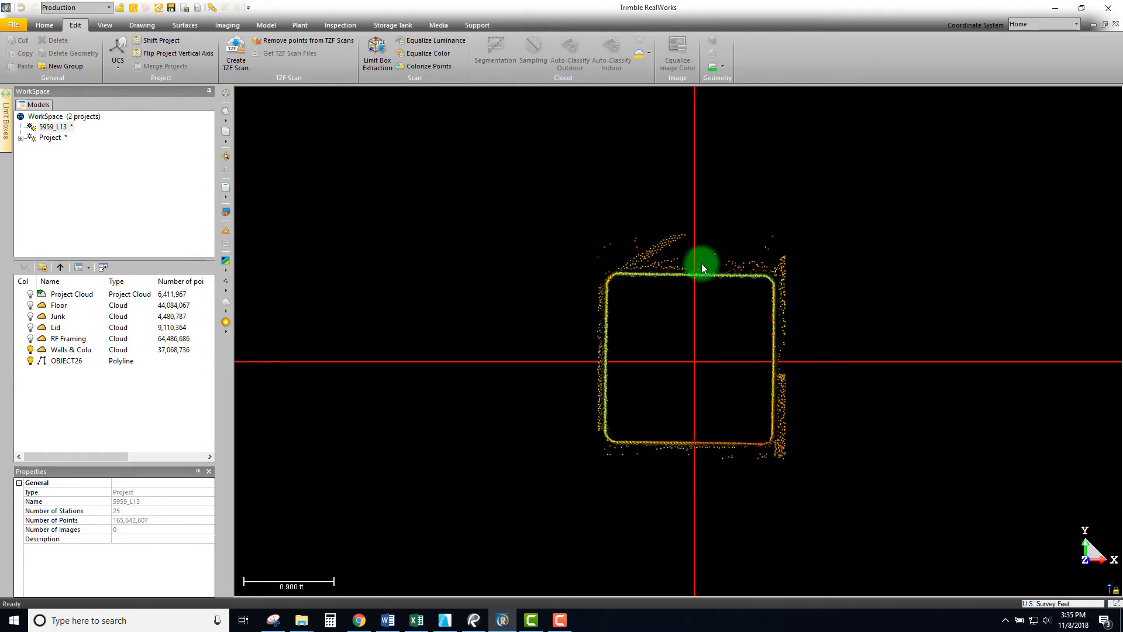
scroll(664, 377, down, 3)
scroll(663, 376, down, 5)
scroll(523, 354, down, 5)
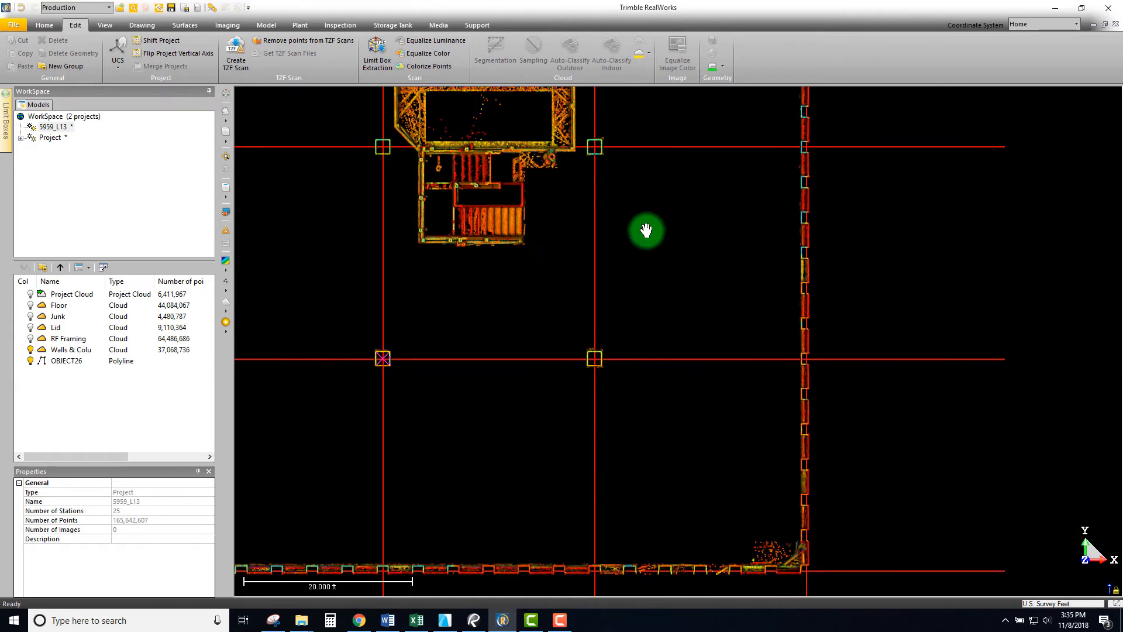
Compare the magenta diagonals' crossing with the grid intersection at the northeast interior column
middle_drag(644, 230, 683, 585)
middle_drag(629, 309, 634, 321)
scroll(639, 323, up, 1)
scroll(639, 323, up, 10)
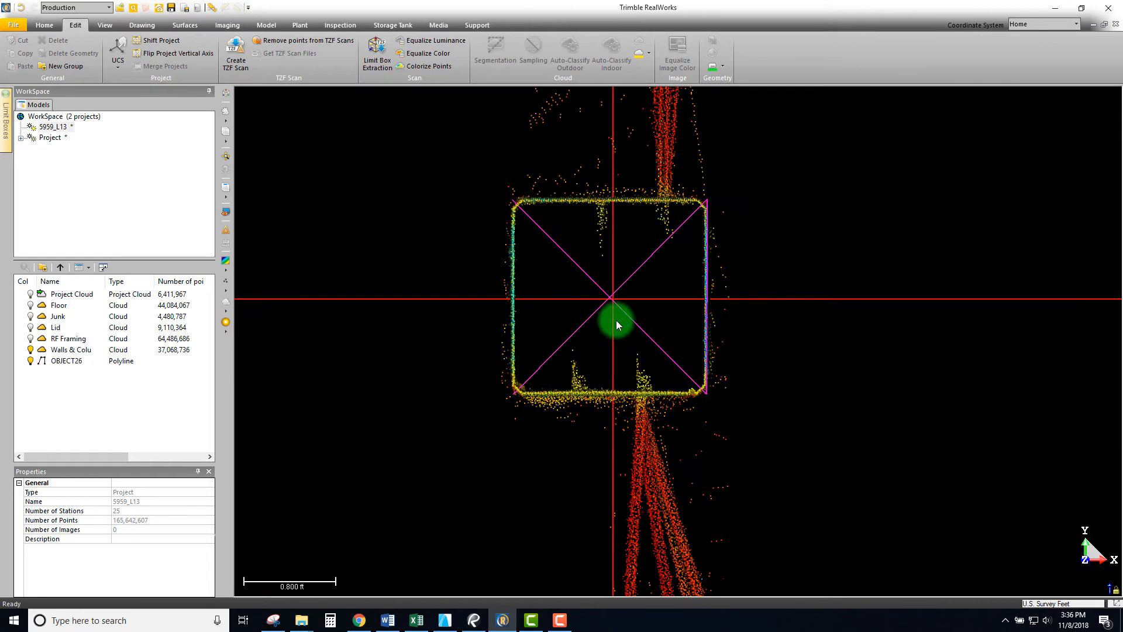
scroll(598, 281, down, 3)
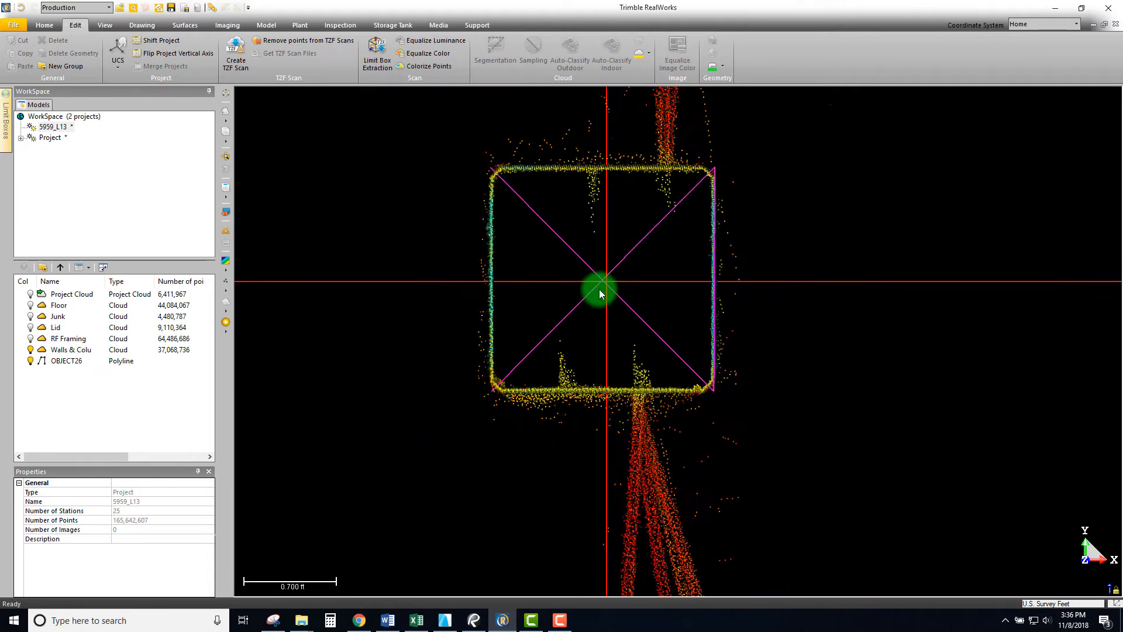
Examine how the grid intersections sit within the columns westward along the northern interior row
scroll(554, 318, down, 4)
middle_drag(554, 316, 610, 354)
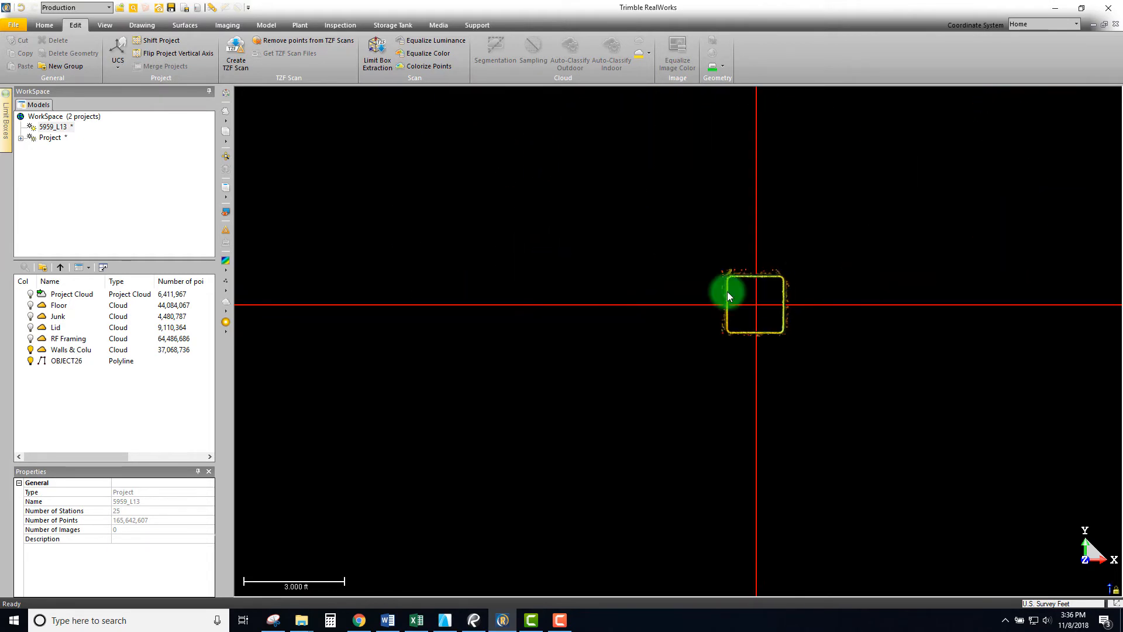
scroll(748, 294, up, 3)
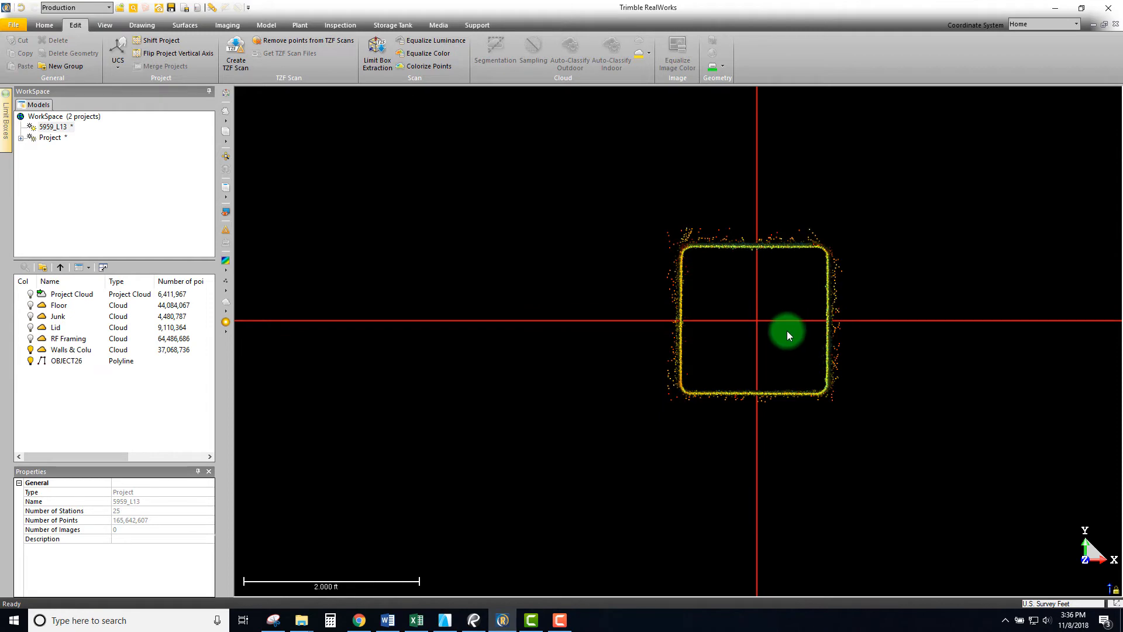
scroll(771, 331, down, 2)
scroll(644, 319, down, 3)
middle_drag(455, 310, 1018, 284)
middle_drag(508, 272, 994, 286)
middle_drag(468, 307, 947, 308)
scroll(751, 321, up, 1)
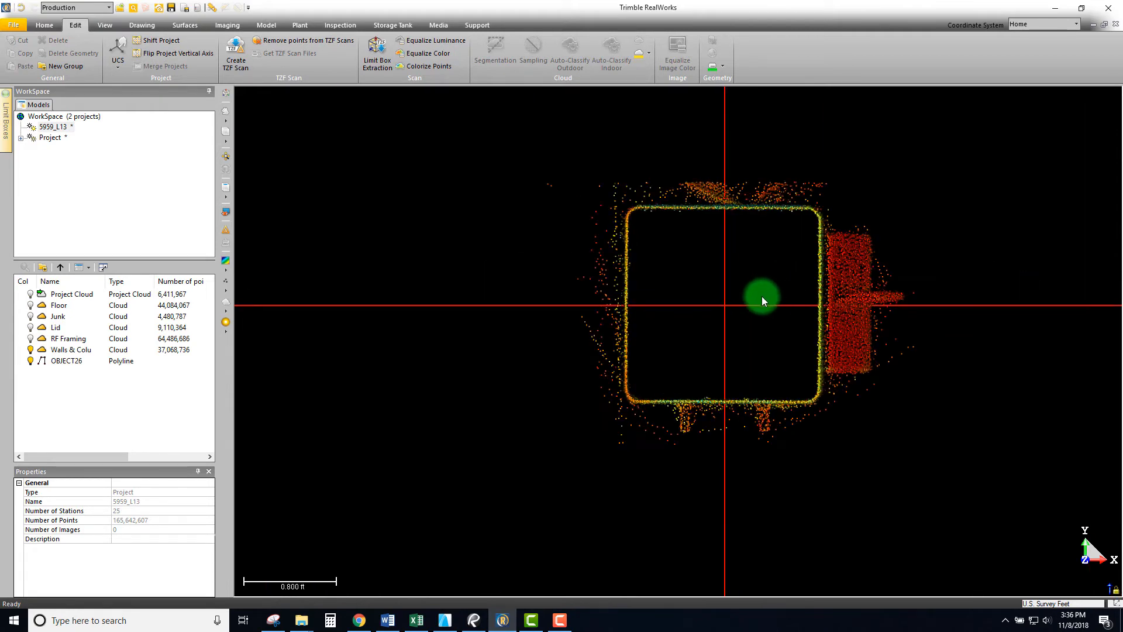
scroll(762, 296, down, 3)
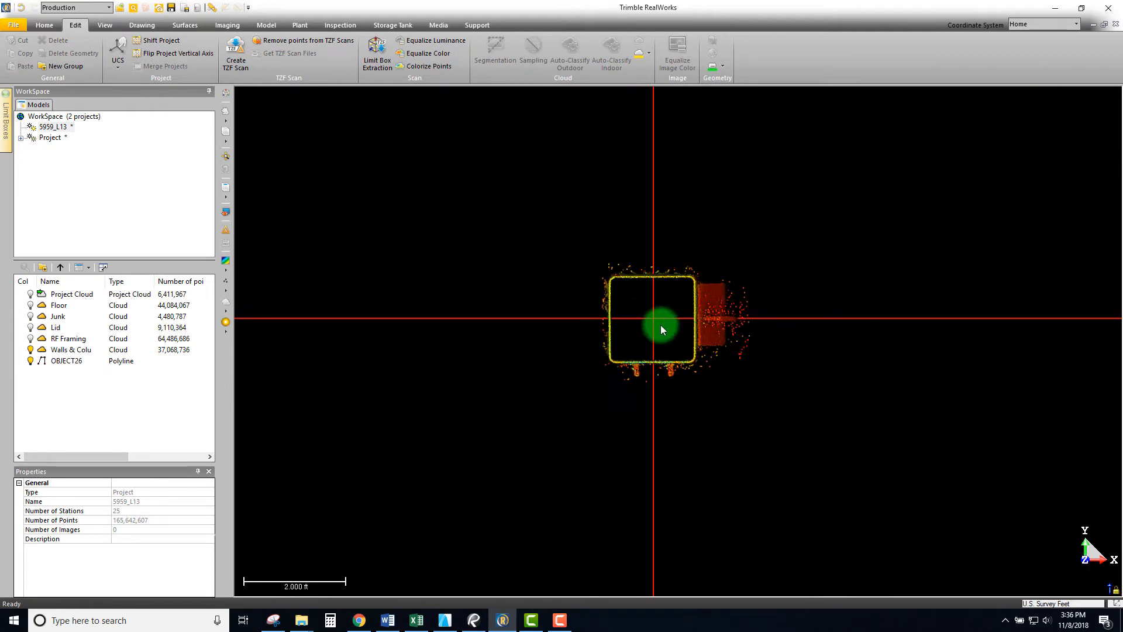
scroll(661, 327, up, 3)
scroll(529, 318, down, 5)
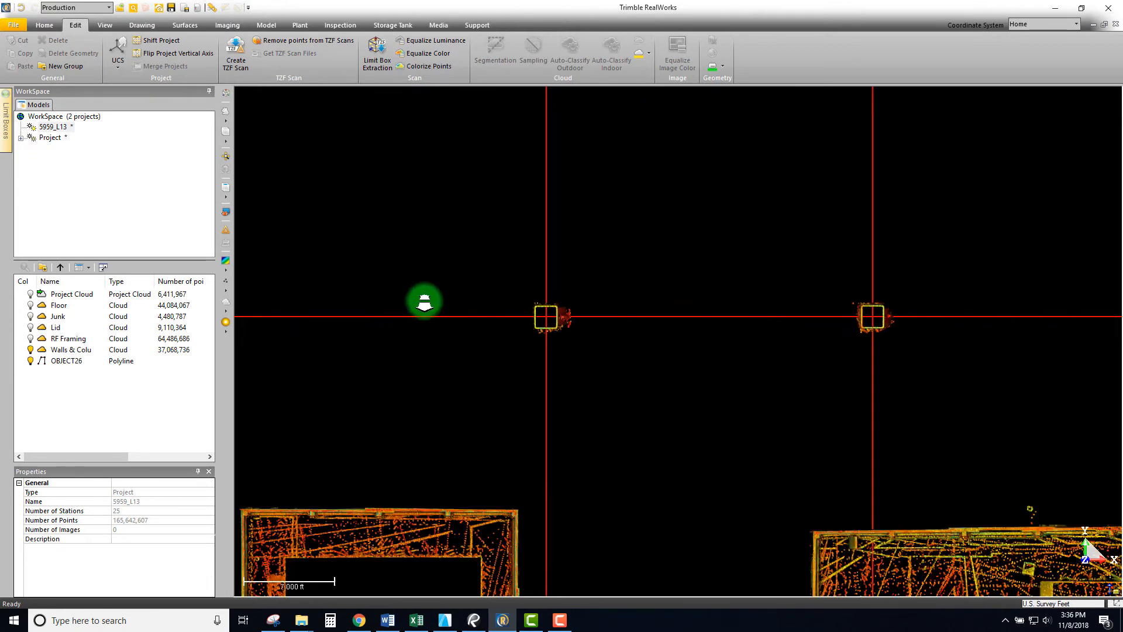
Compare the diagonals' crossing with the grid intersection at the northwest interior column, and inspect the centering of another interior column
scroll(709, 293, up, 8)
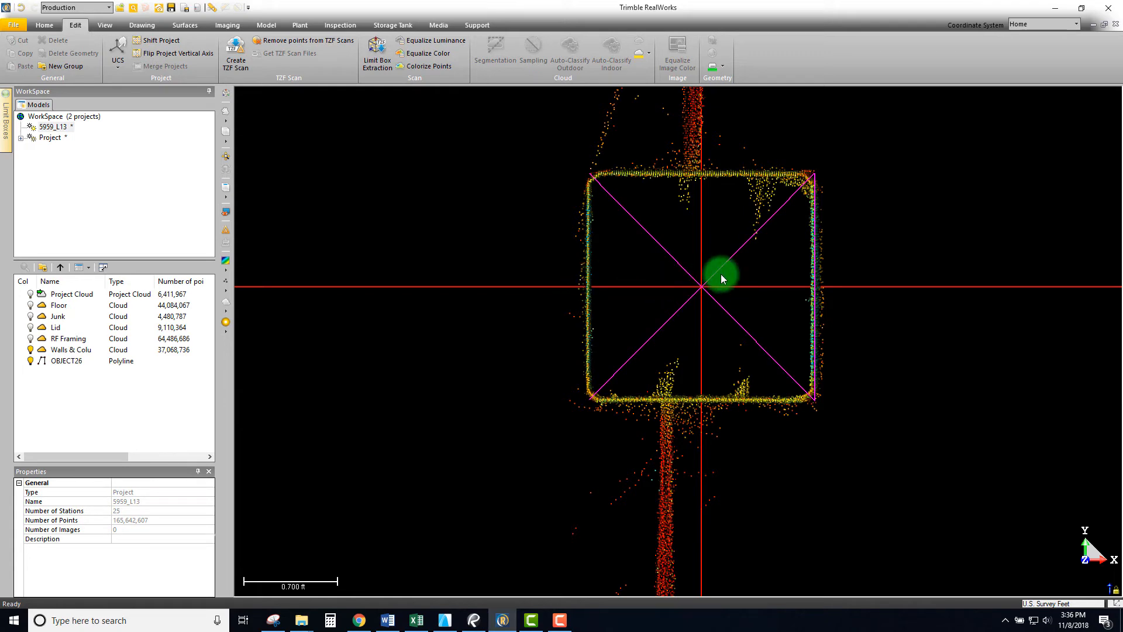
scroll(725, 279, up, 2)
scroll(703, 300, down, 6)
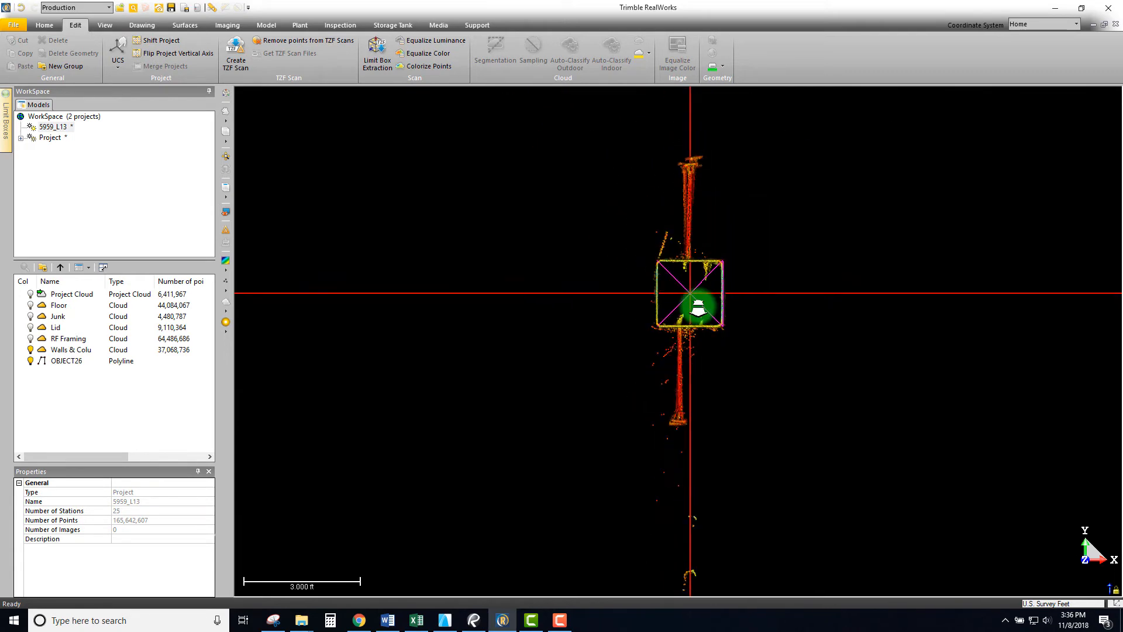
scroll(693, 296, up, 12)
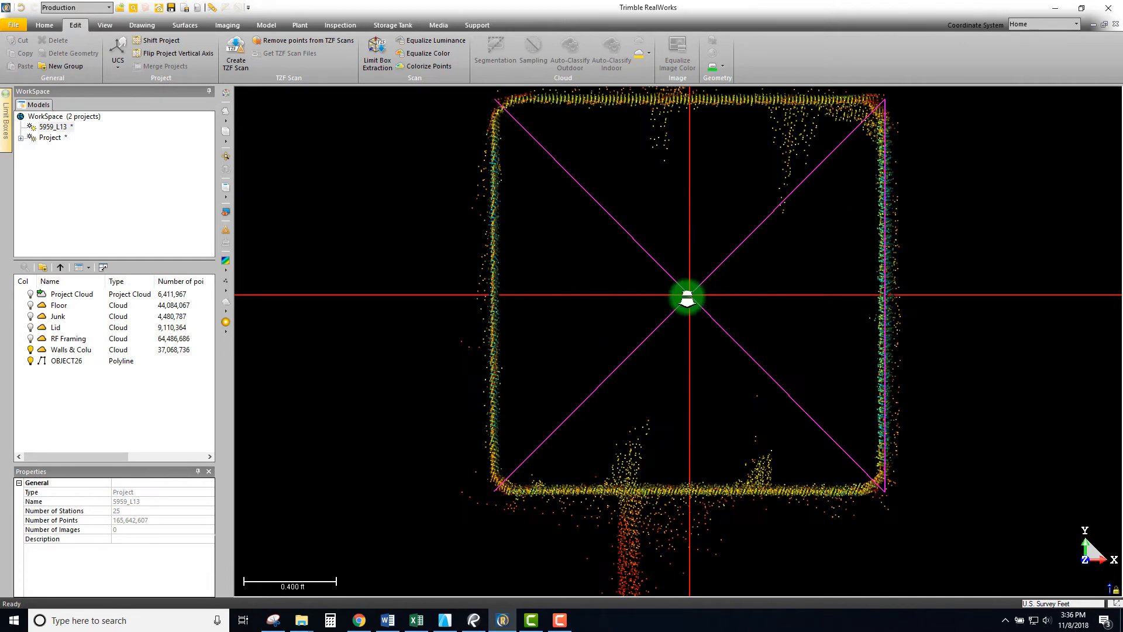
scroll(682, 290, up, 7)
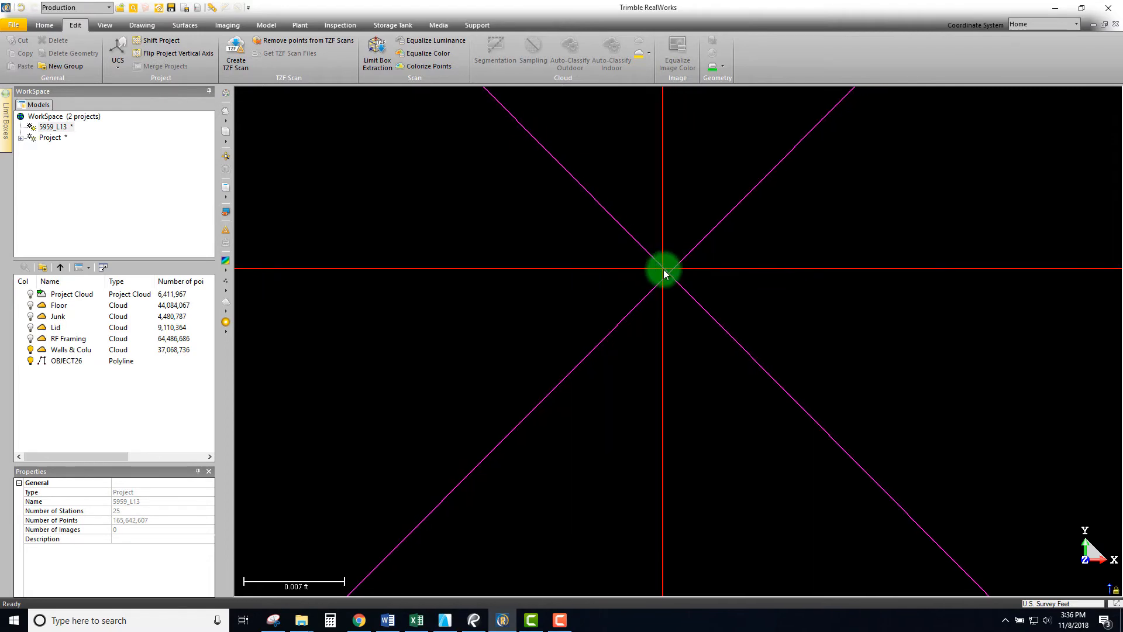
scroll(660, 271, down, 15)
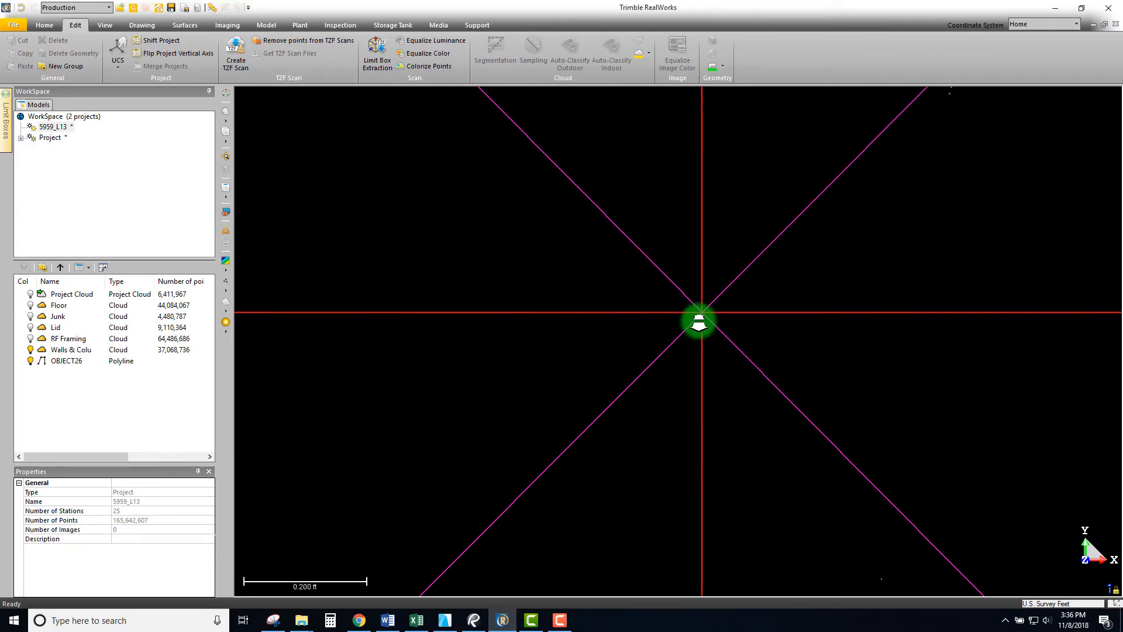
scroll(696, 350, down, 12)
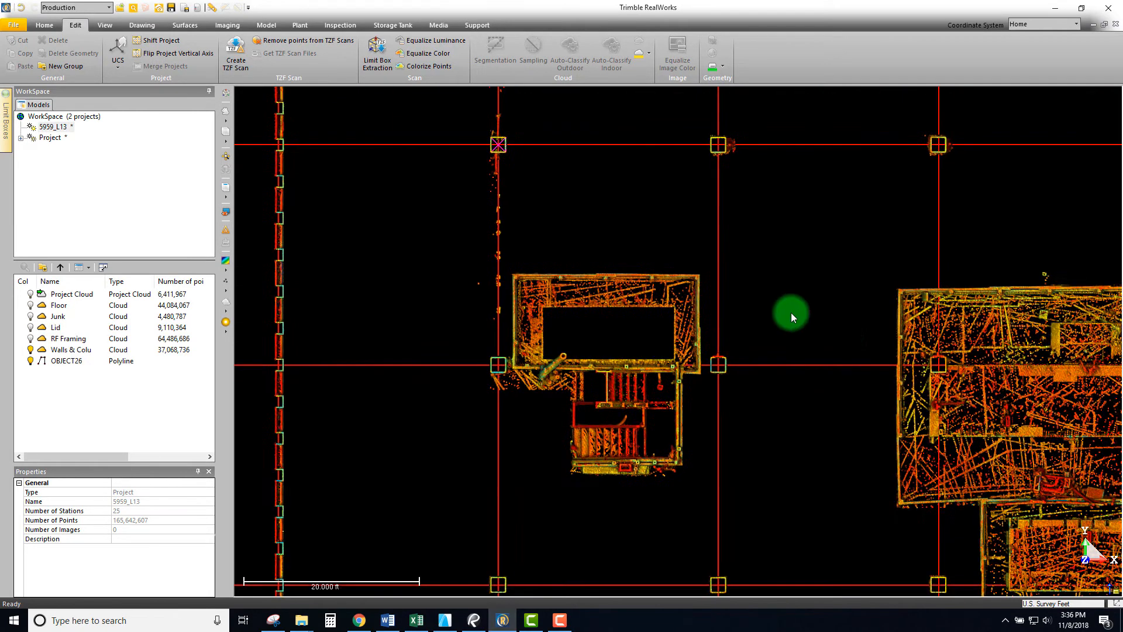
scroll(714, 409, up, 9)
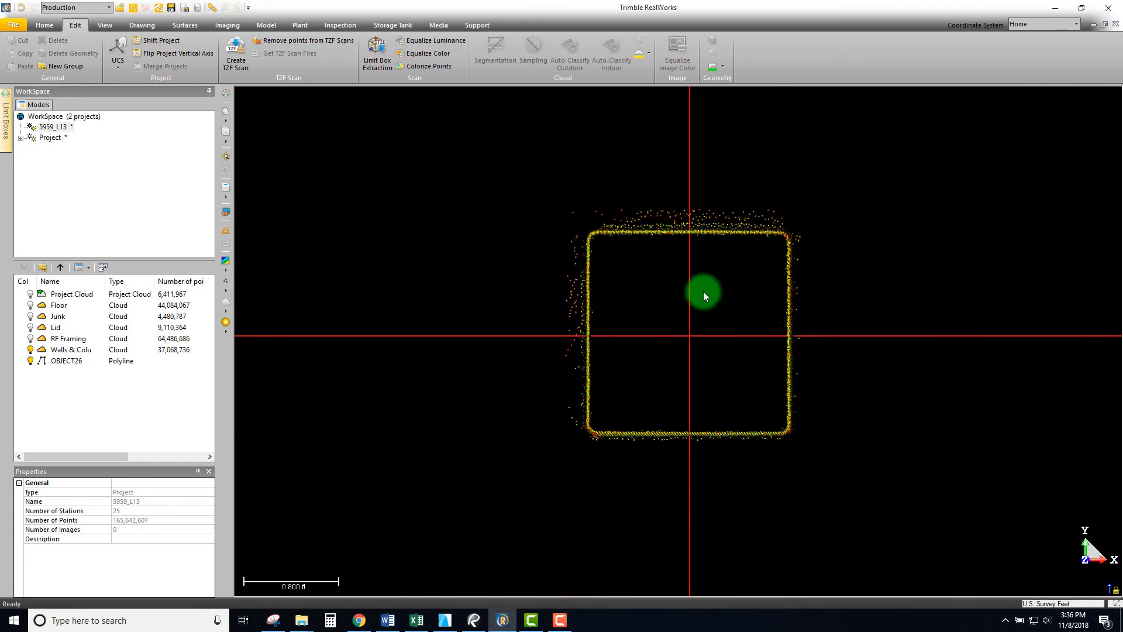
Compare the grid intersection with the diagonals' crossing at the southern row's marked column, and inspect the centering of the easternmost column beside it
scroll(682, 325, down, 12)
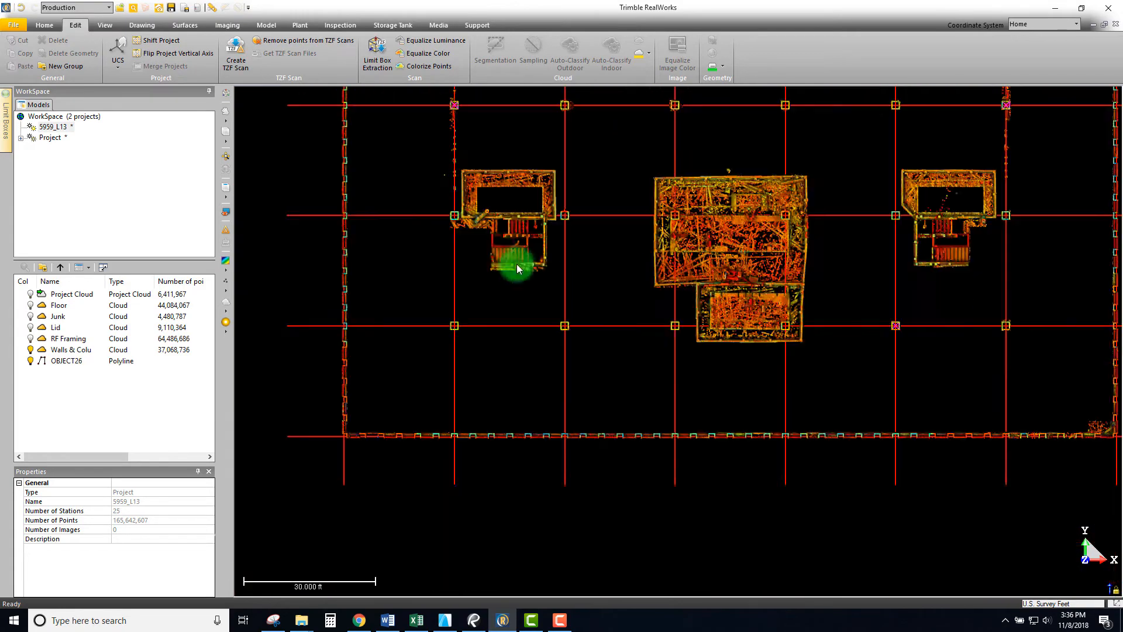
middle_drag(862, 371, 825, 482)
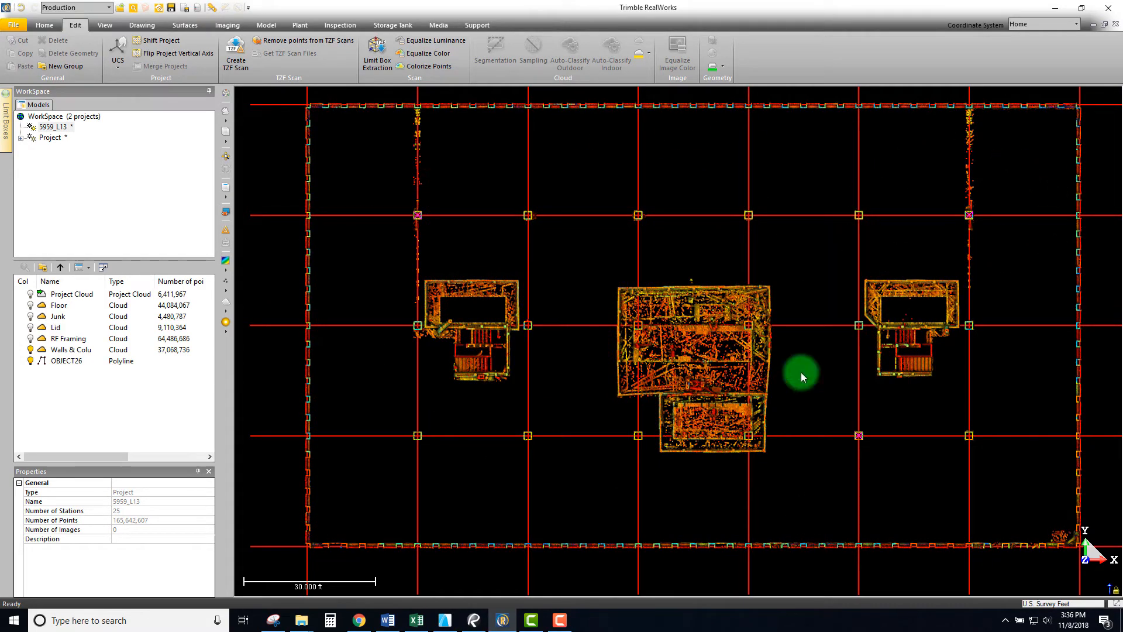
scroll(855, 479, up, 14)
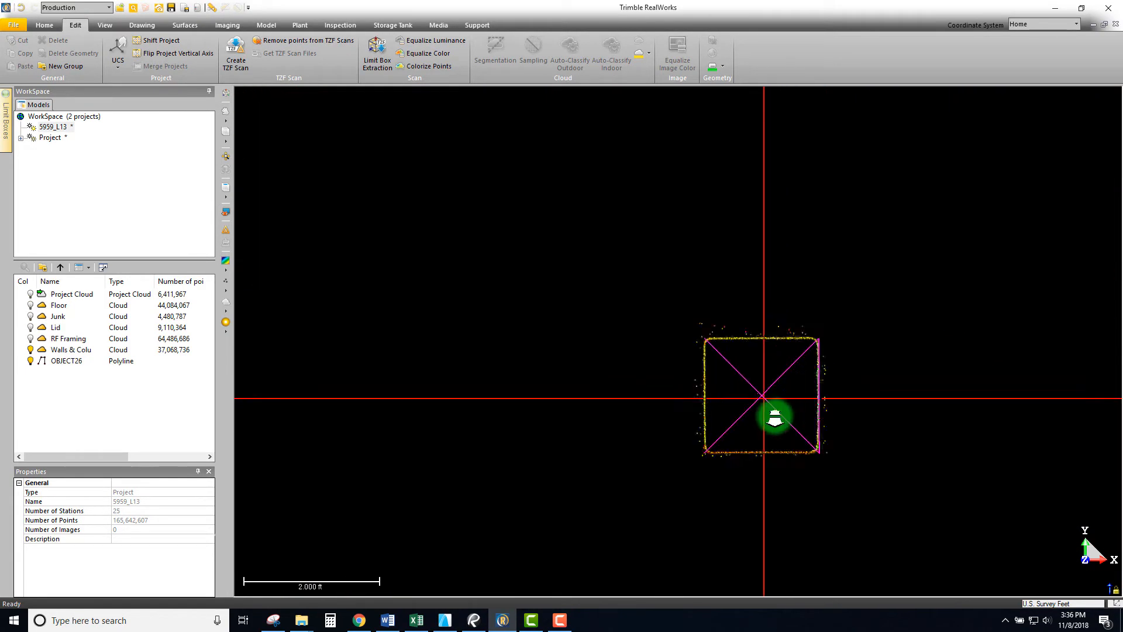
scroll(739, 425, down, 8)
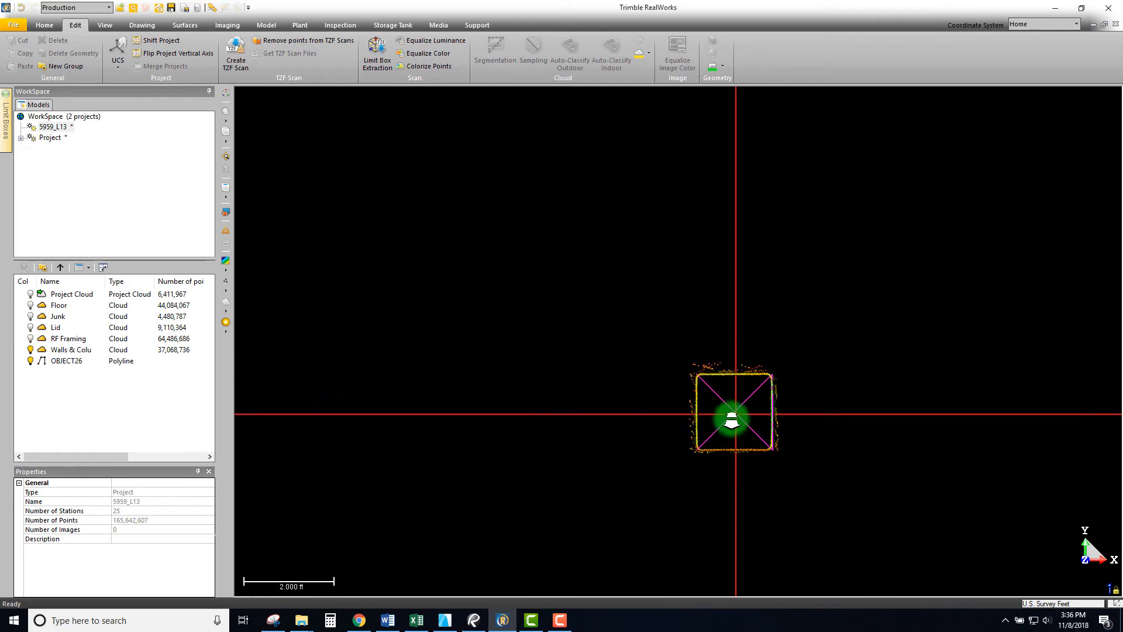
middle_drag(351, 416, 662, 376)
middle_drag(1055, 409, 508, 367)
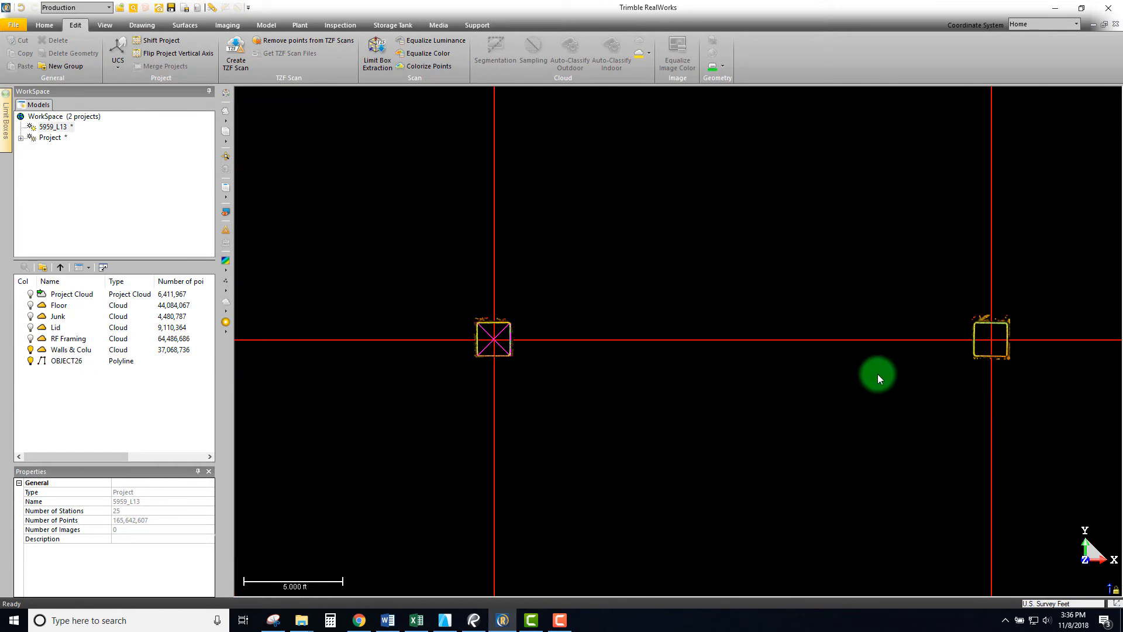
scroll(1000, 340, up, 3)
scroll(1043, 325, up, 5)
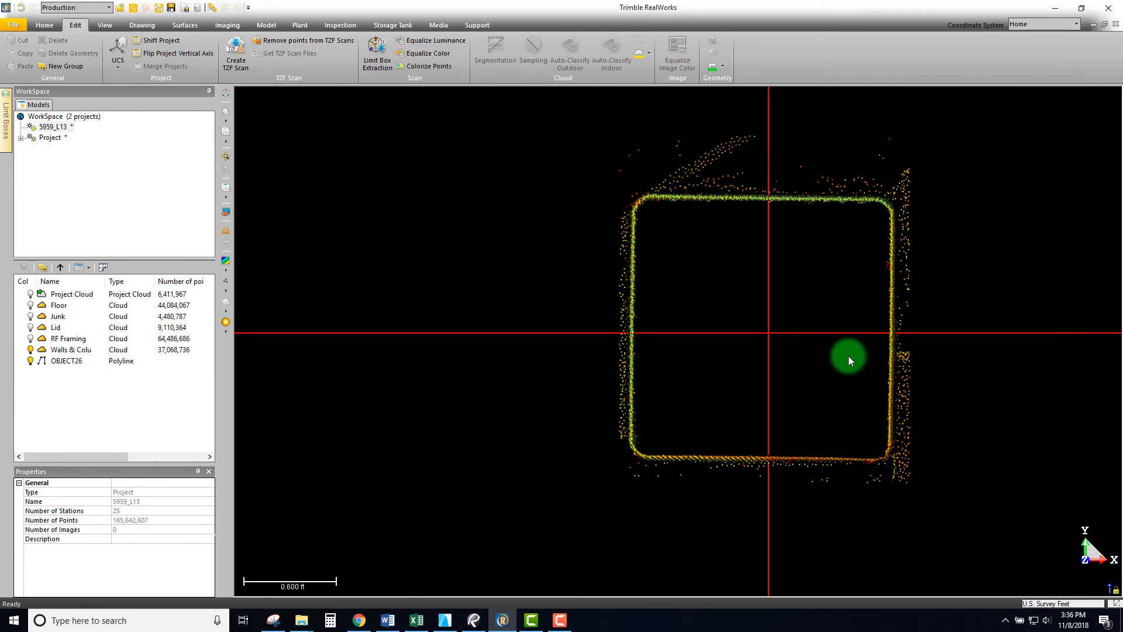
scroll(824, 340, up, 1)
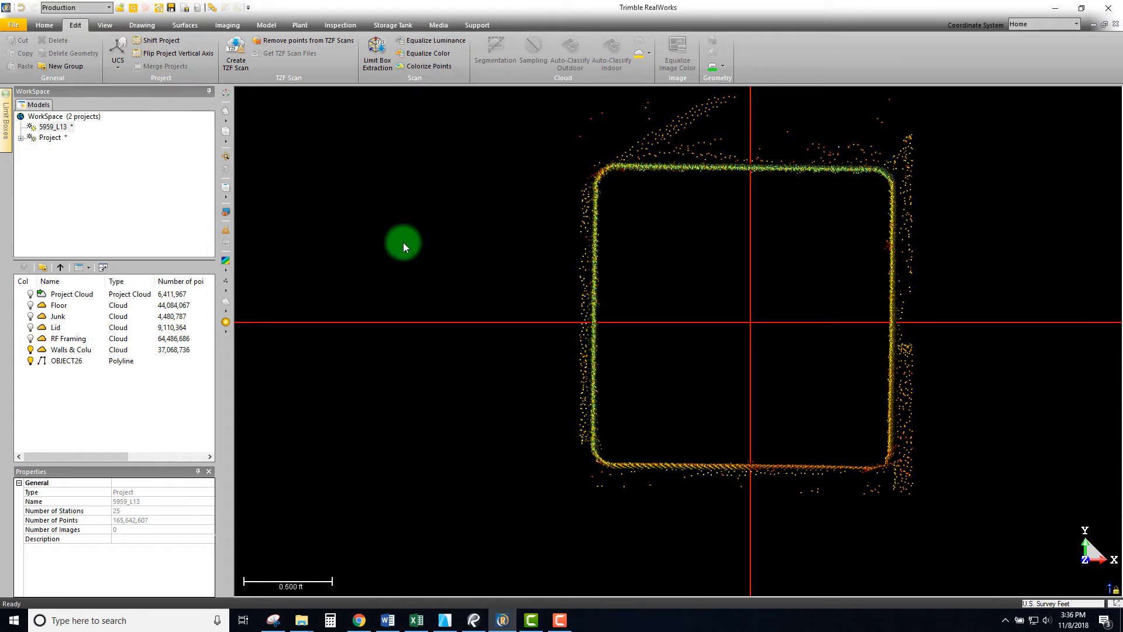
Shift the 5959_L13 project slightly along the X axis to correct the remaining offset from the grid lines
click(56, 127)
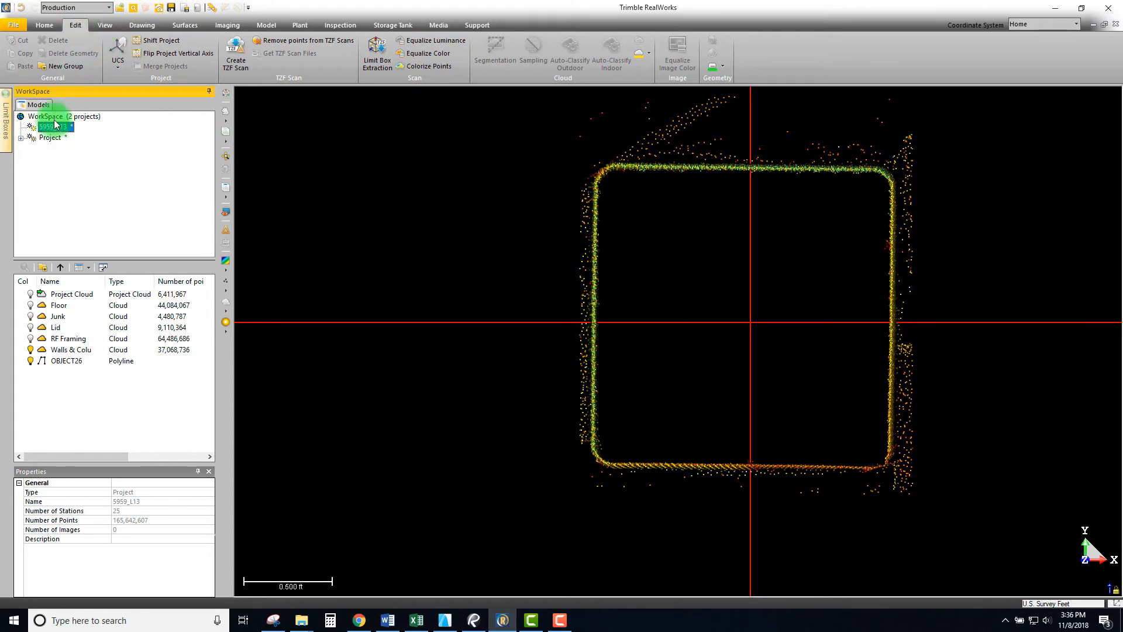
click(157, 39)
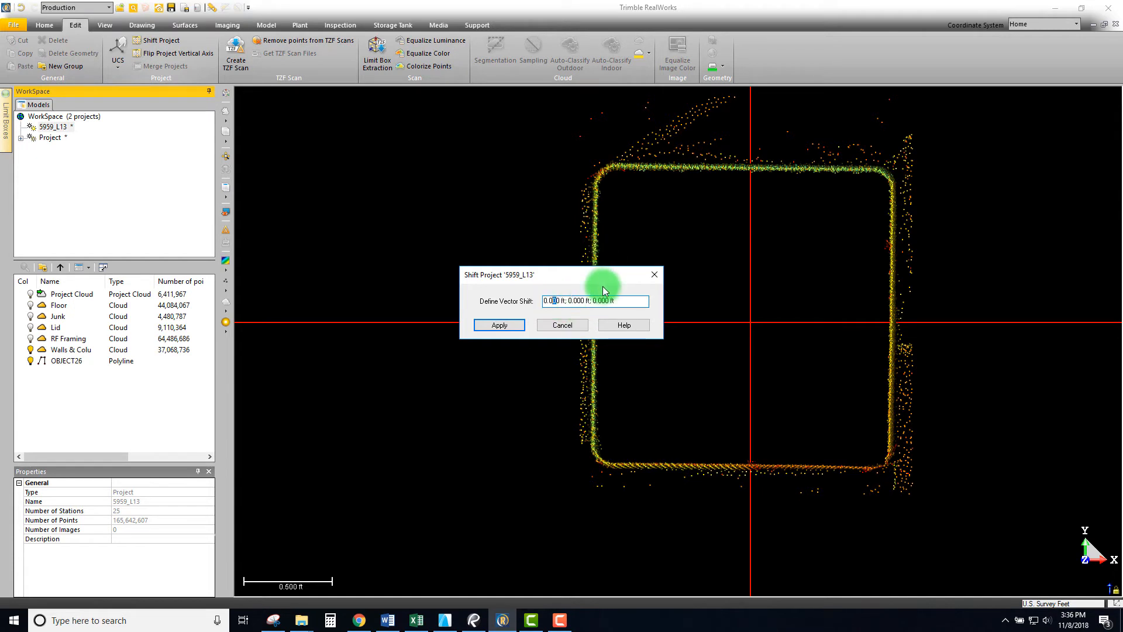
mouse_move(563, 275)
mouse_down()
mouse_move(535, 266)
mouse_move(567, 277)
mouse_up()
click(465, 323)
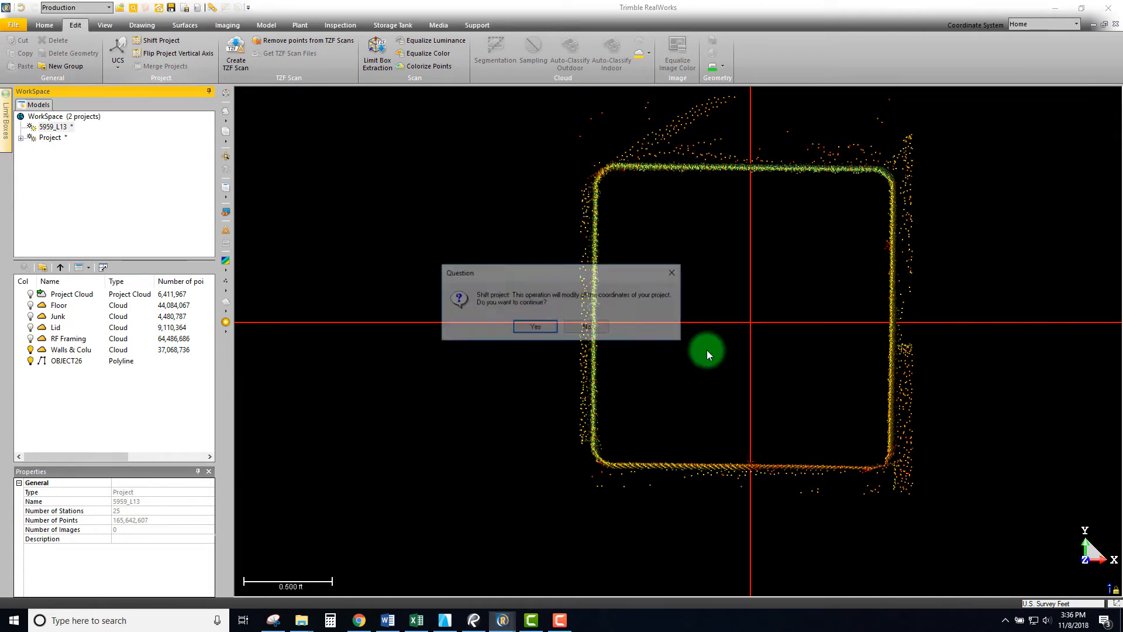
click(531, 328)
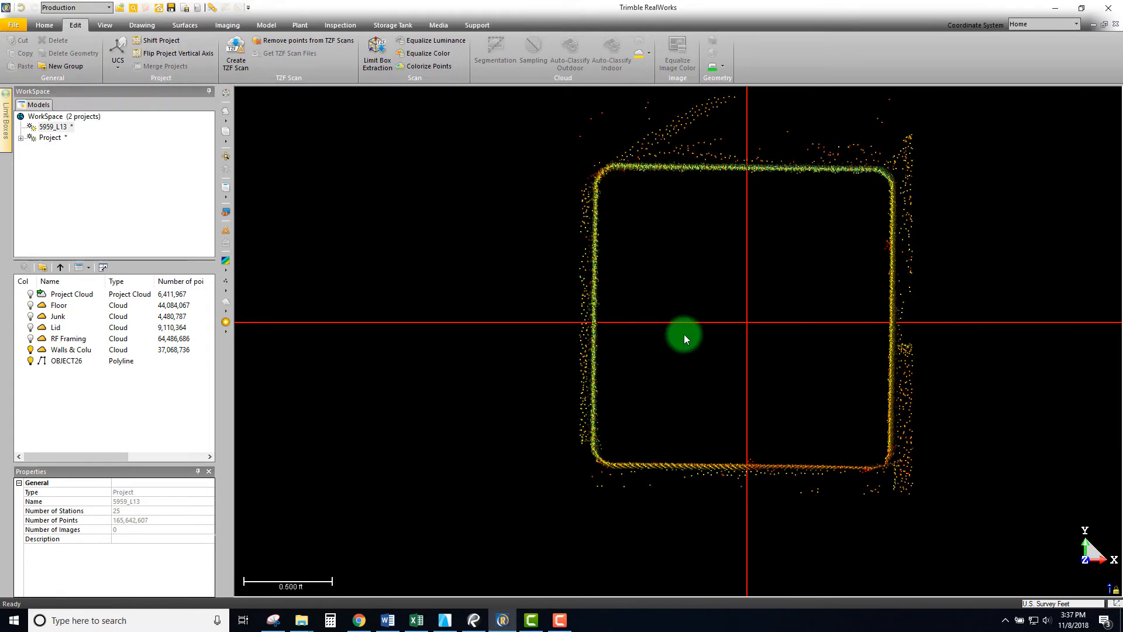
Check the northeast interior column's magenta diagonals against the grid intersection after the small shift
scroll(720, 357, down, 5)
scroll(685, 366, down, 3)
middle_drag(718, 120, 728, 441)
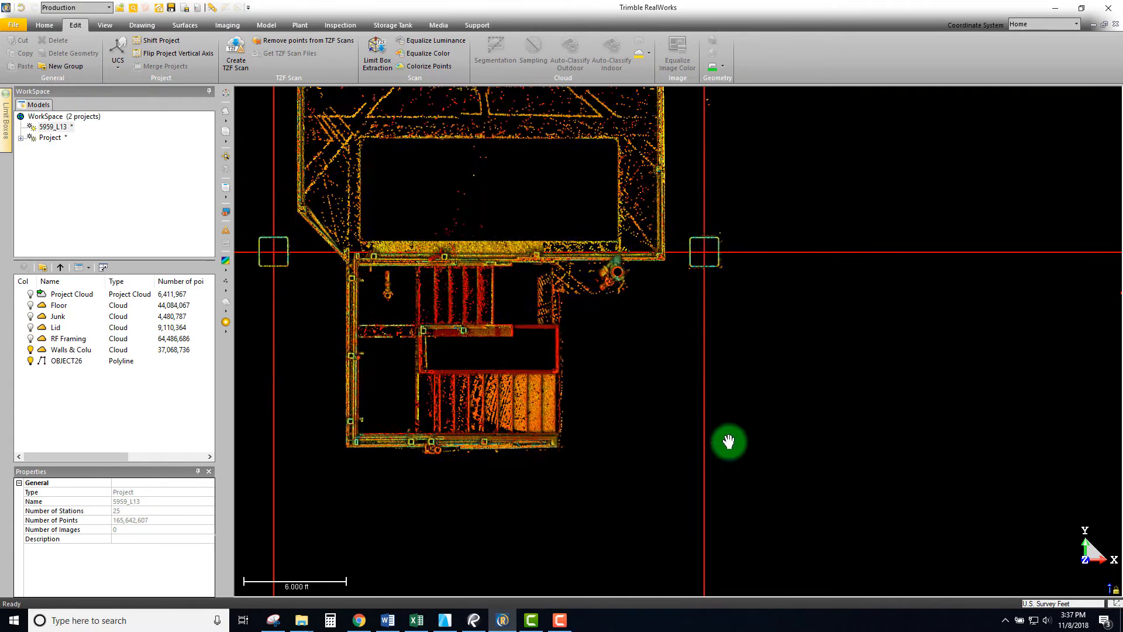
scroll(702, 377, down, 3)
middle_drag(708, 122, 732, 339)
scroll(731, 345, up, 4)
scroll(716, 372, up, 6)
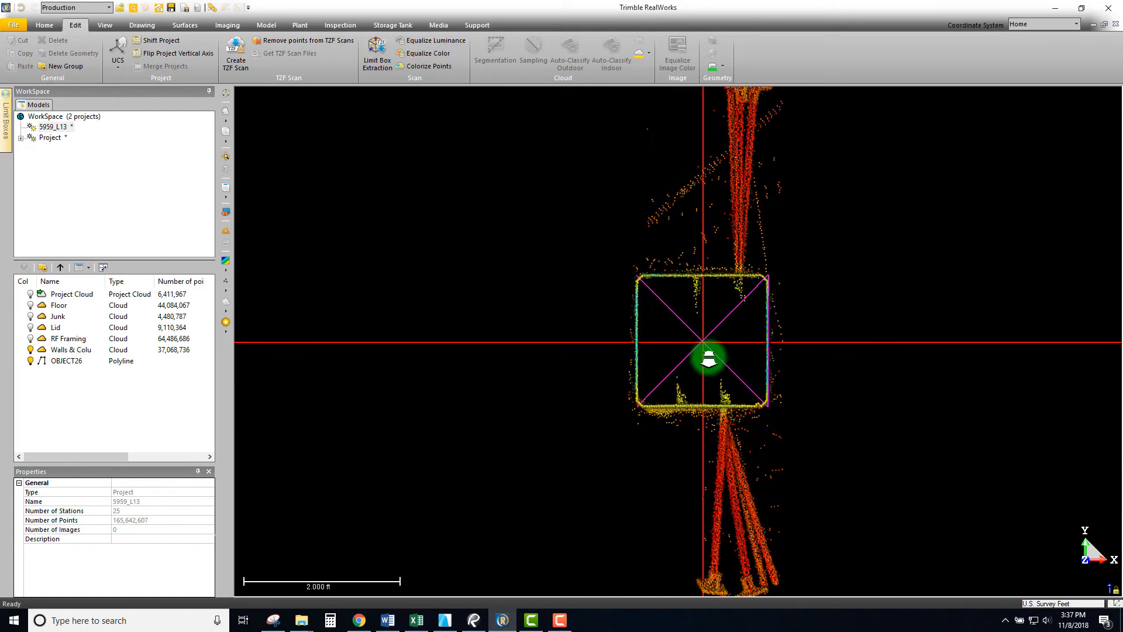
Check the northwest interior column's diagonal crossing against the grid intersection
scroll(690, 338, down, 5)
scroll(501, 336, down, 3)
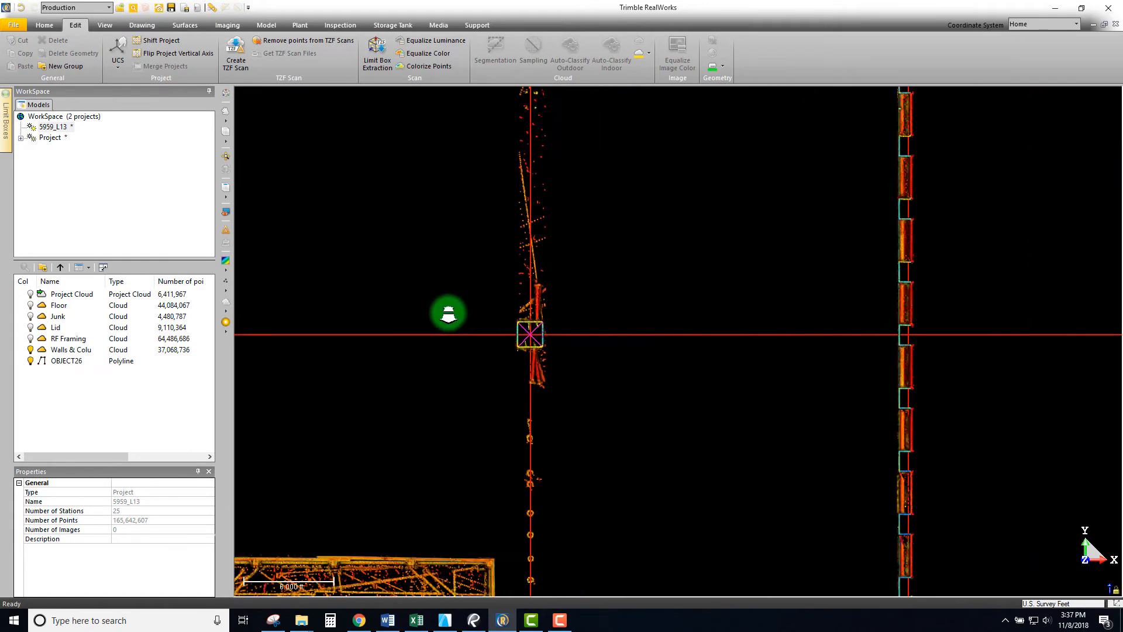
scroll(446, 310, down, 2)
scroll(827, 318, down, 1)
middle_drag(269, 343, 769, 324)
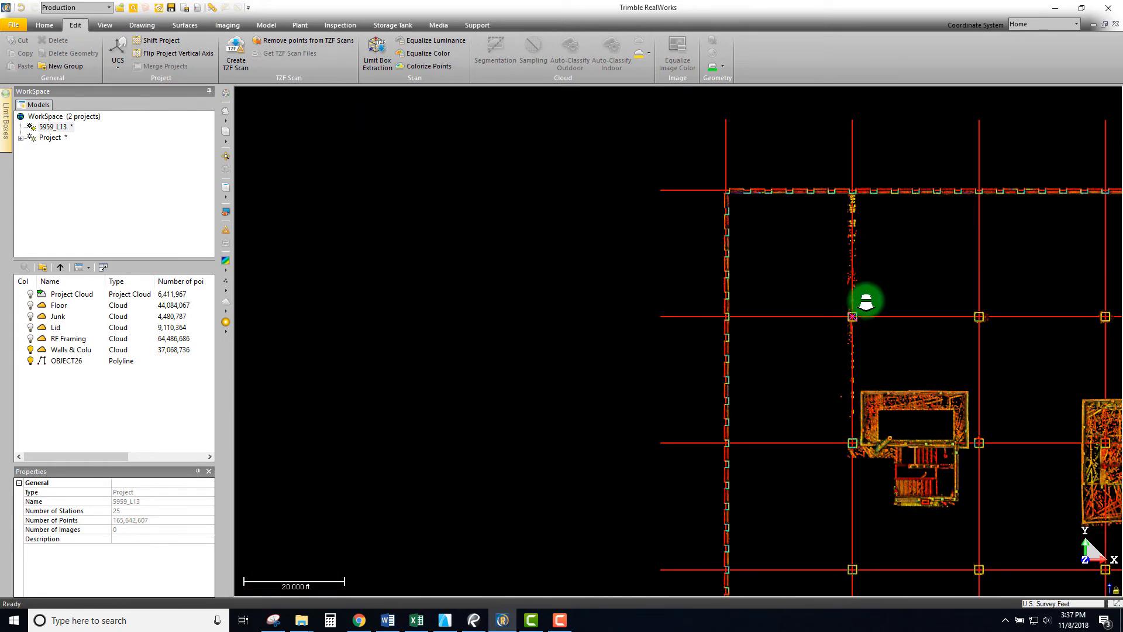
scroll(860, 310, up, 12)
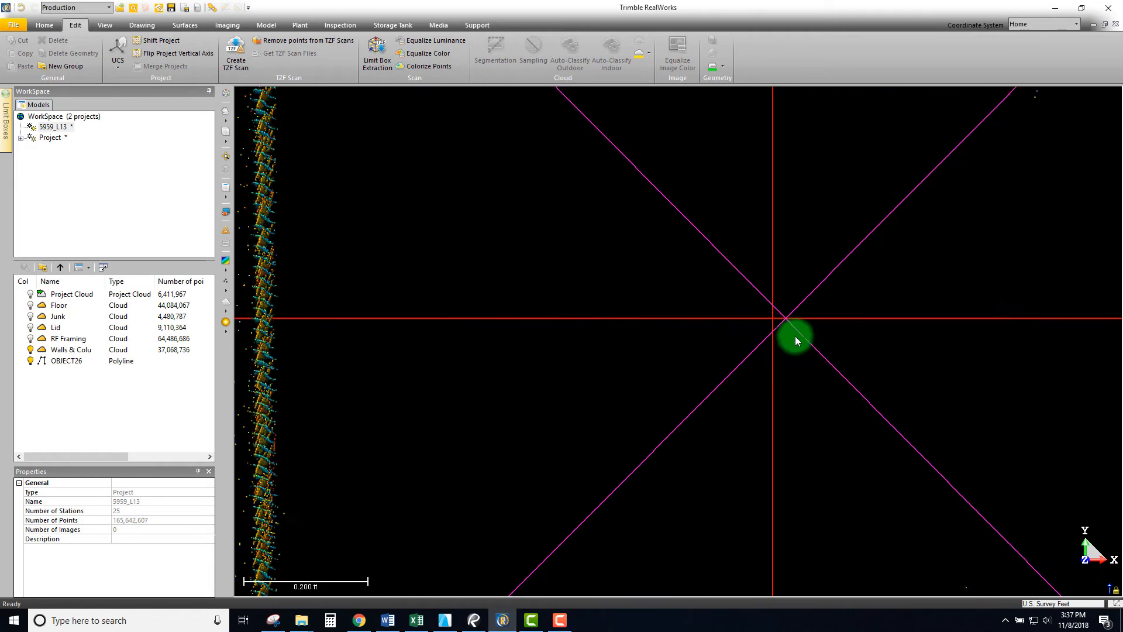
scroll(787, 317, down, 4)
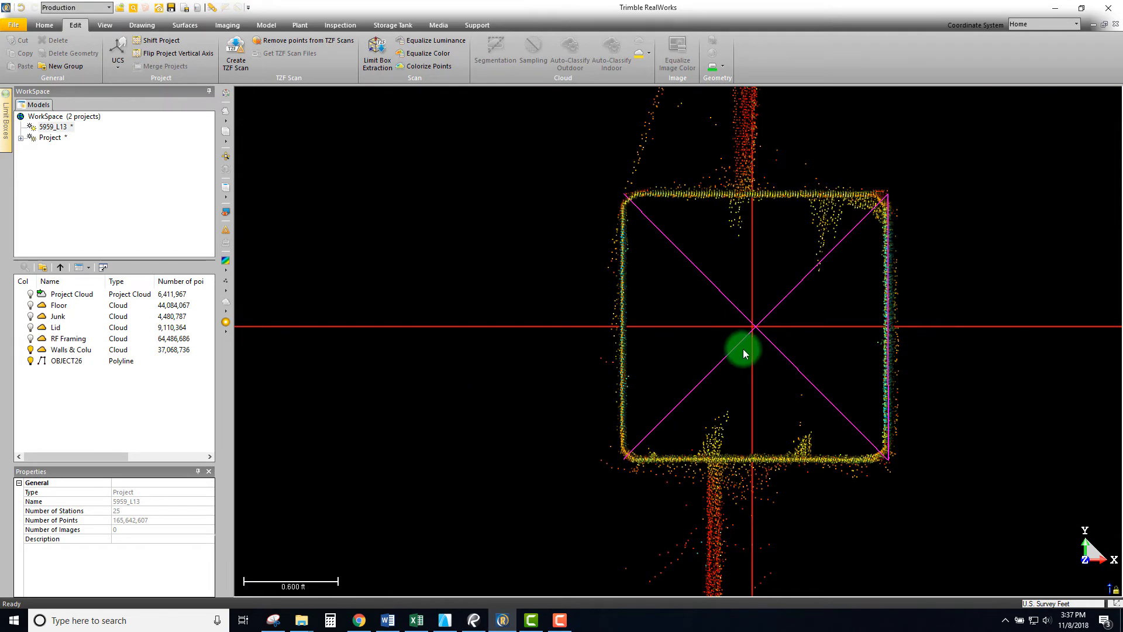
Examine the grid alignment at the westernmost interior column beside the stair core and at the southwest interior column
scroll(742, 349, down, 3)
scroll(809, 429, down, 4)
middle_drag(859, 469, 531, 156)
scroll(459, 453, up, 5)
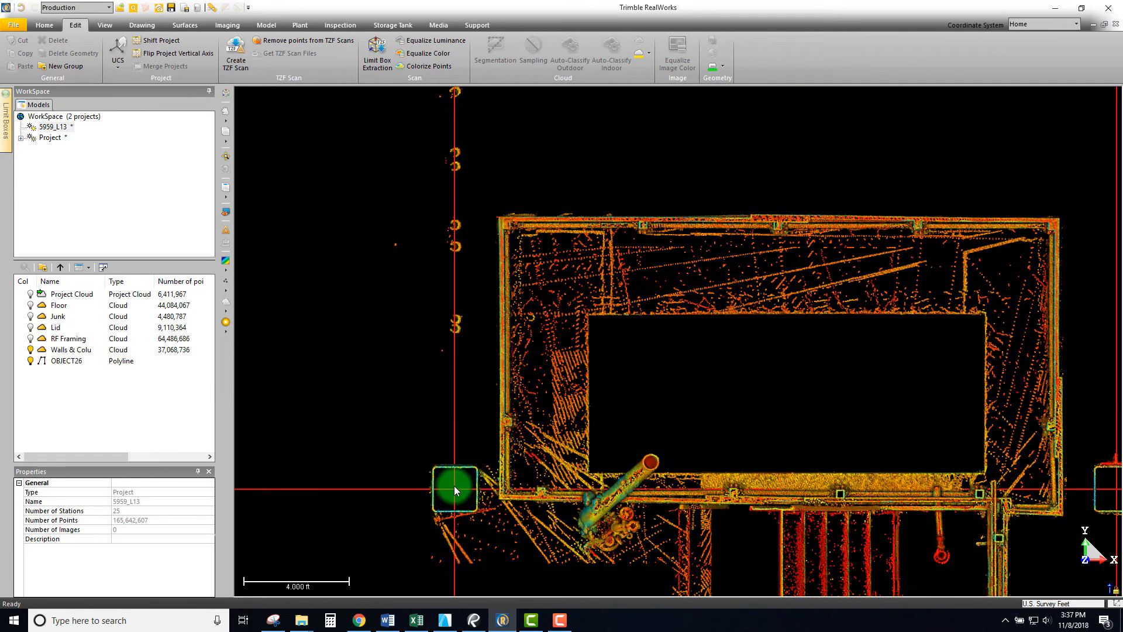
scroll(451, 518, up, 3)
middle_drag(544, 399, 659, 286)
scroll(536, 390, down, 10)
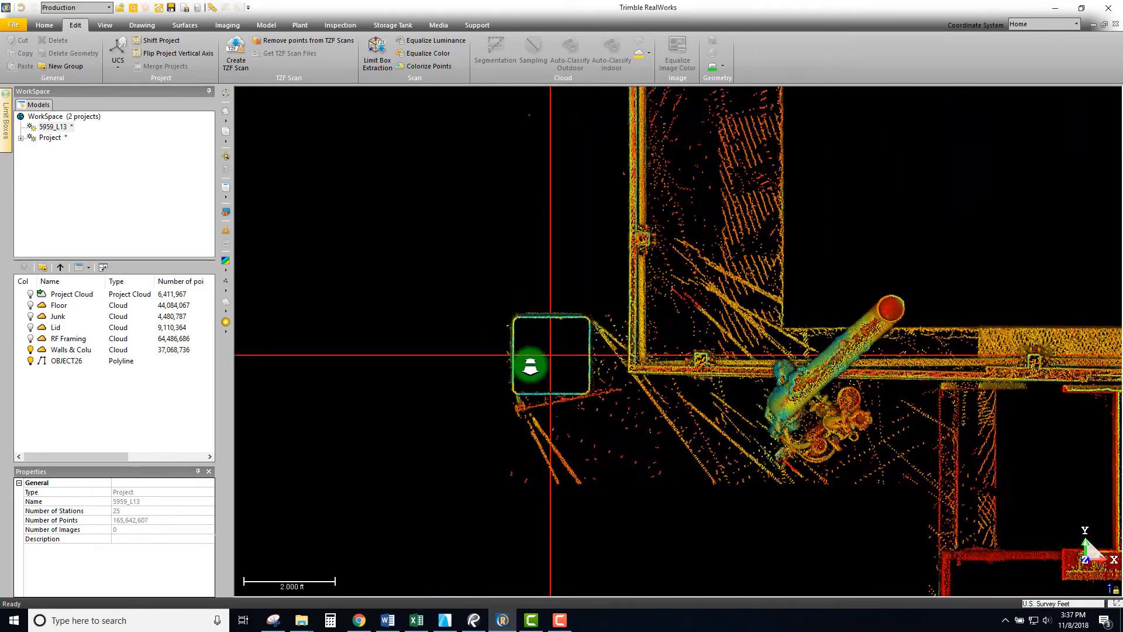
middle_drag(700, 390, 694, 135)
scroll(551, 402, up, 9)
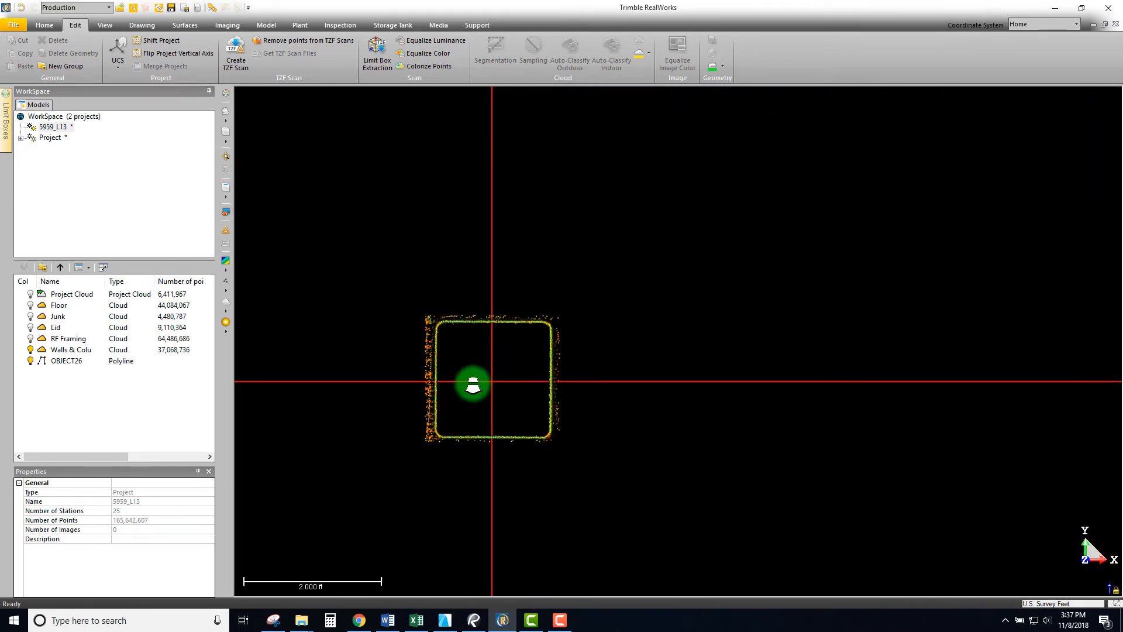
scroll(477, 381, up, 2)
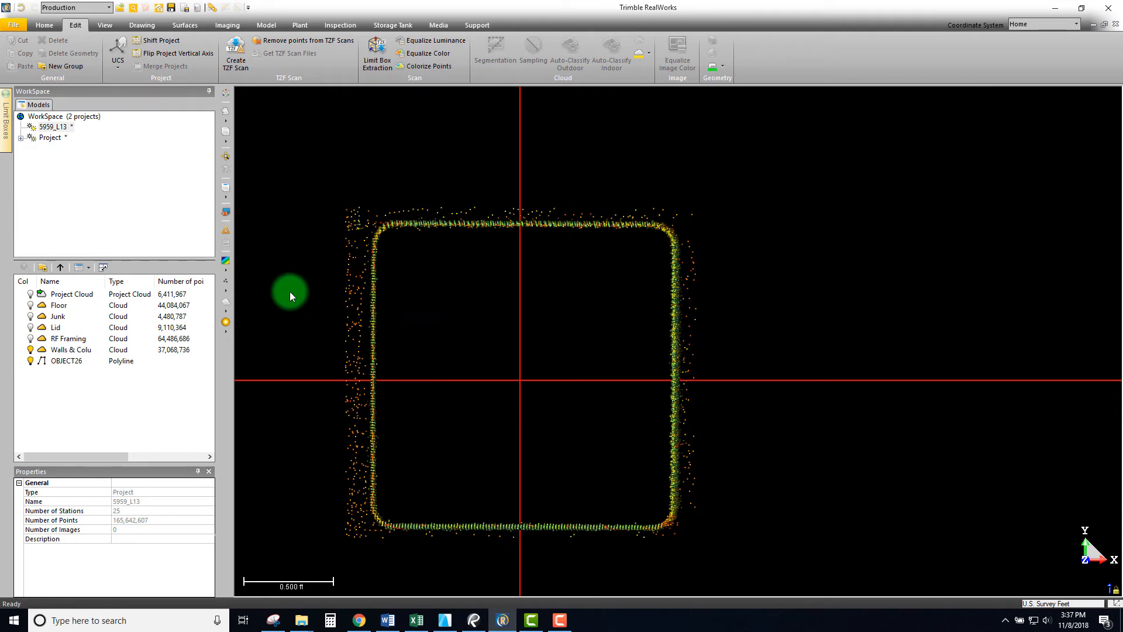
Examine how the grid intersections sit within the next columns eastward along the southern interior row
scroll(453, 362, down, 9)
middle_drag(887, 388, 498, 373)
scroll(747, 349, up, 6)
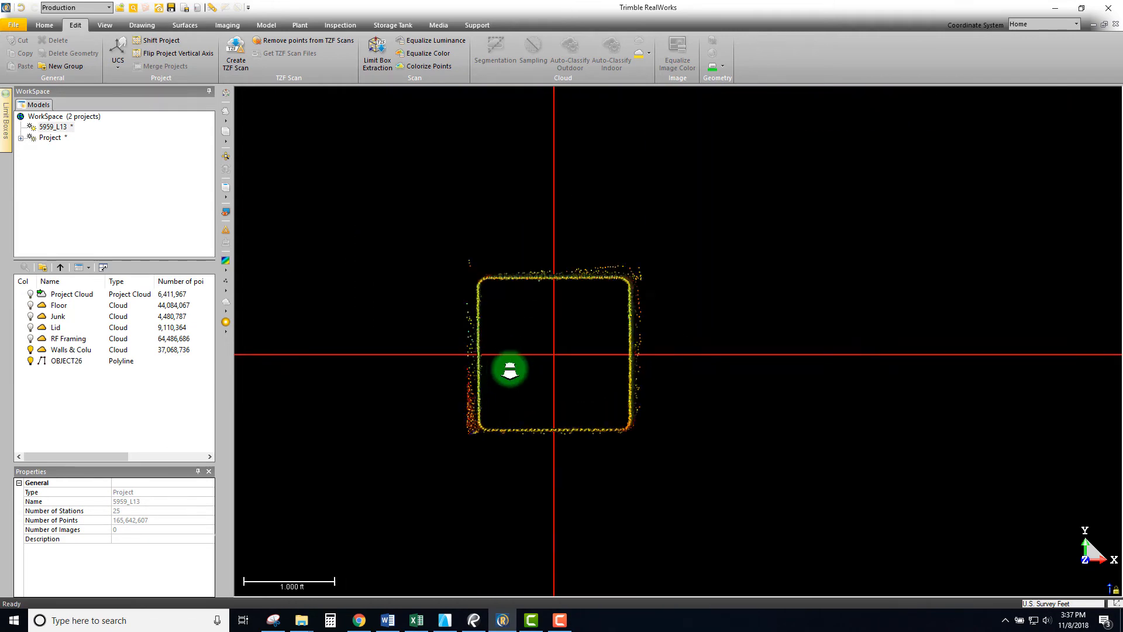
scroll(618, 356, up, 2)
middle_drag(351, 166, 676, 284)
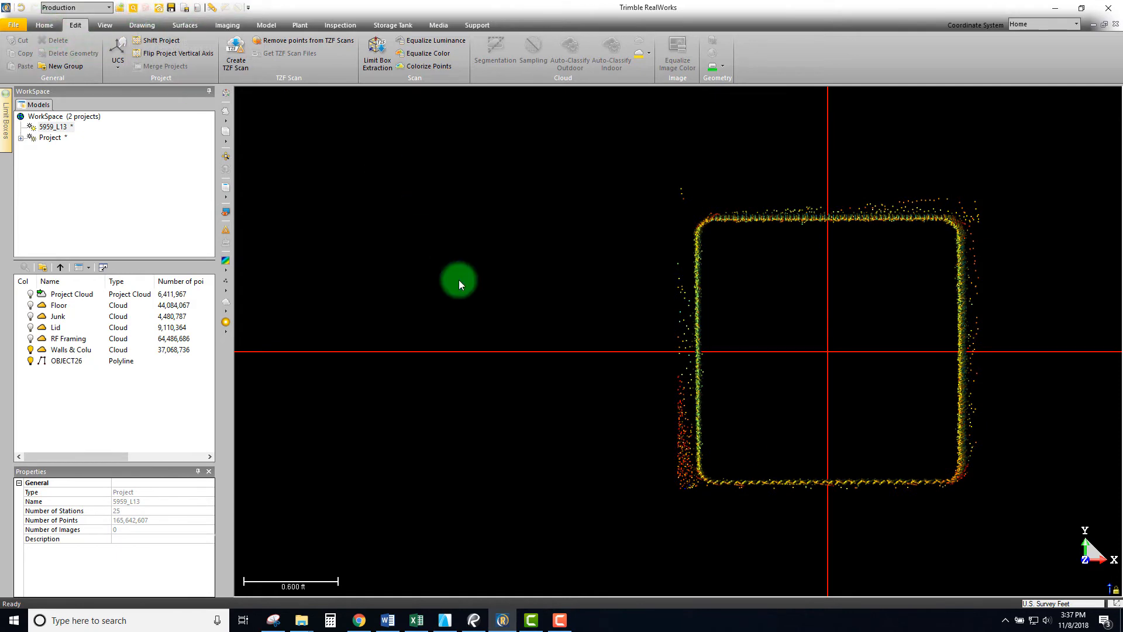
scroll(458, 279, down, 4)
scroll(789, 296, down, 2)
middle_drag(790, 296, 354, 280)
middle_drag(879, 307, 521, 322)
scroll(765, 293, up, 4)
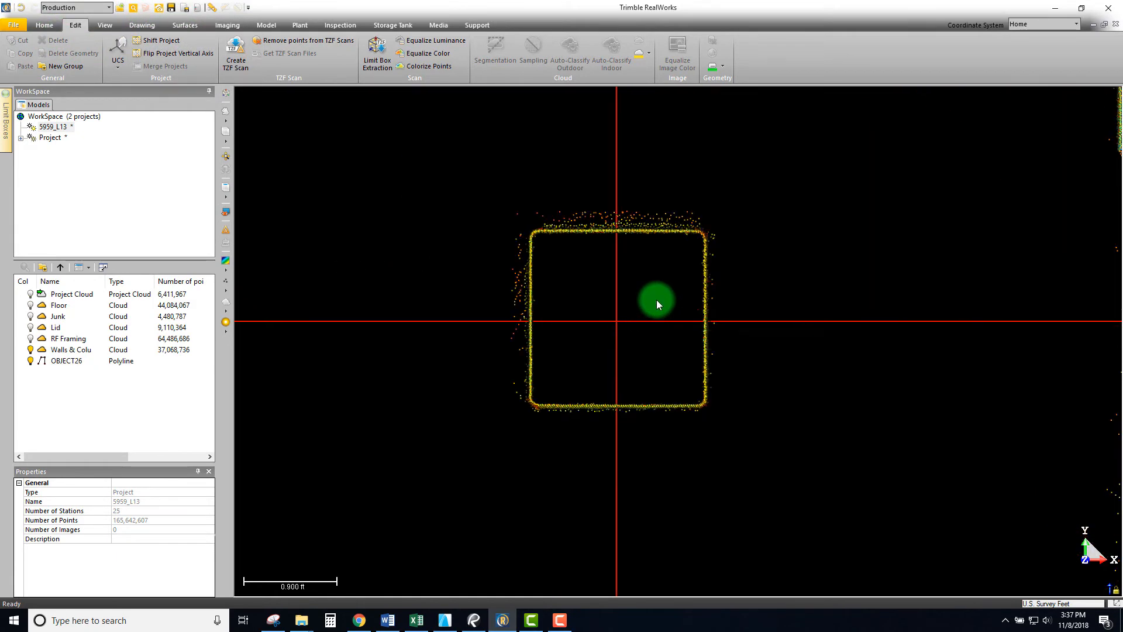
Apply another shift of 0.010 ft along the X axis to the 5959_L13 project
click(157, 40)
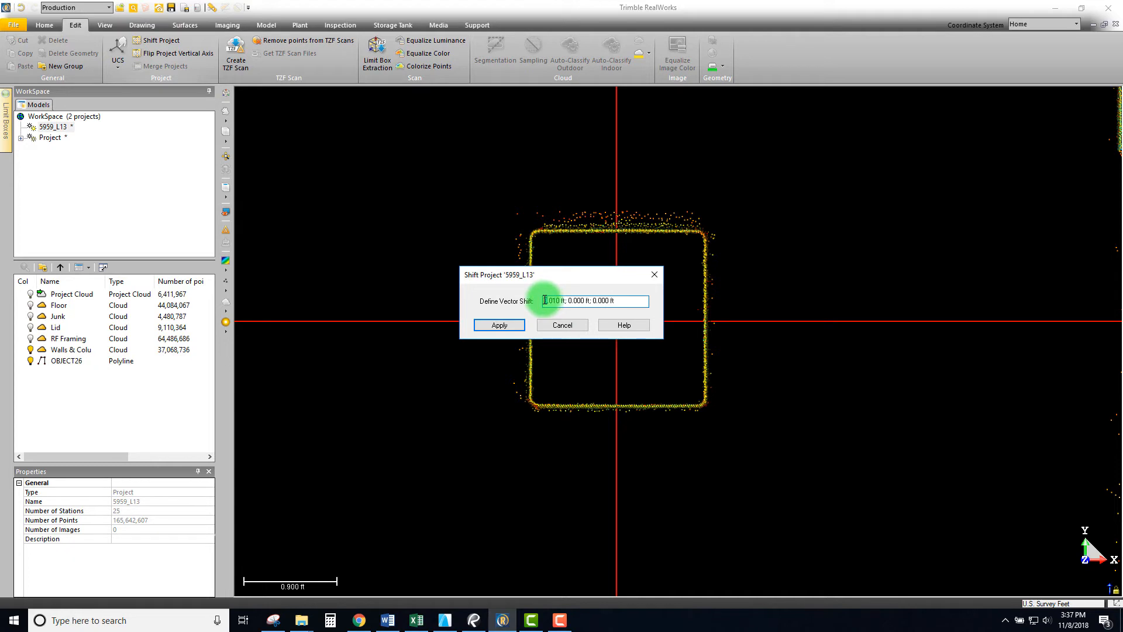
click(506, 325)
click(542, 326)
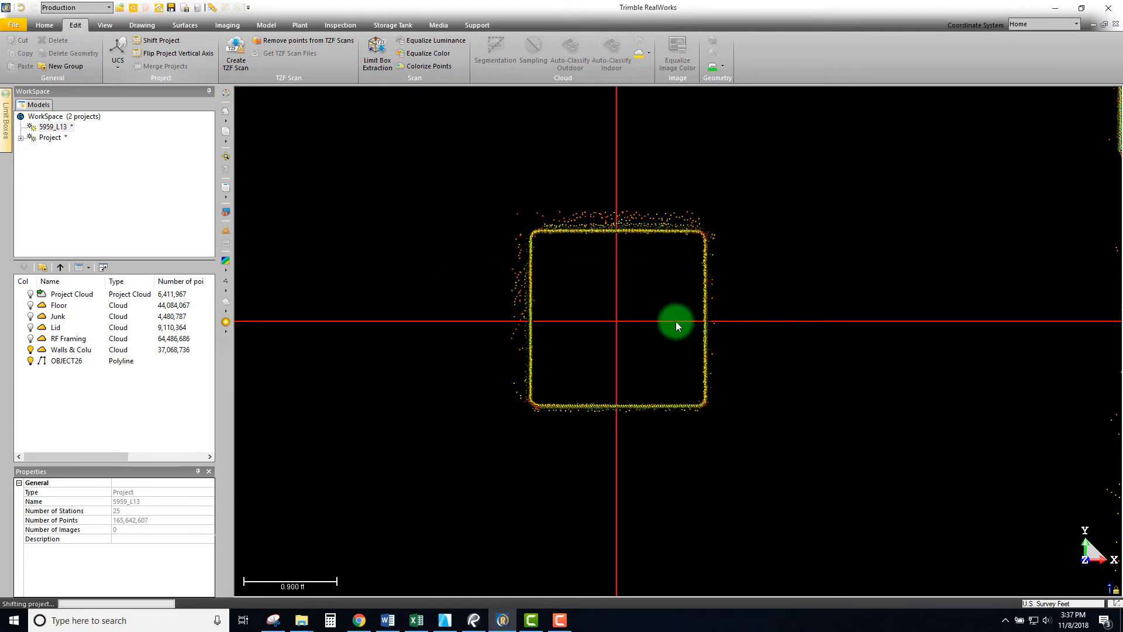
Clear the selection and check the magenta diagonals against the grid intersection at the southern row's marked column
scroll(608, 328, down, 5)
scroll(609, 329, down, 4)
middle_drag(957, 348, 774, 353)
scroll(959, 433, up, 3)
click(1045, 573)
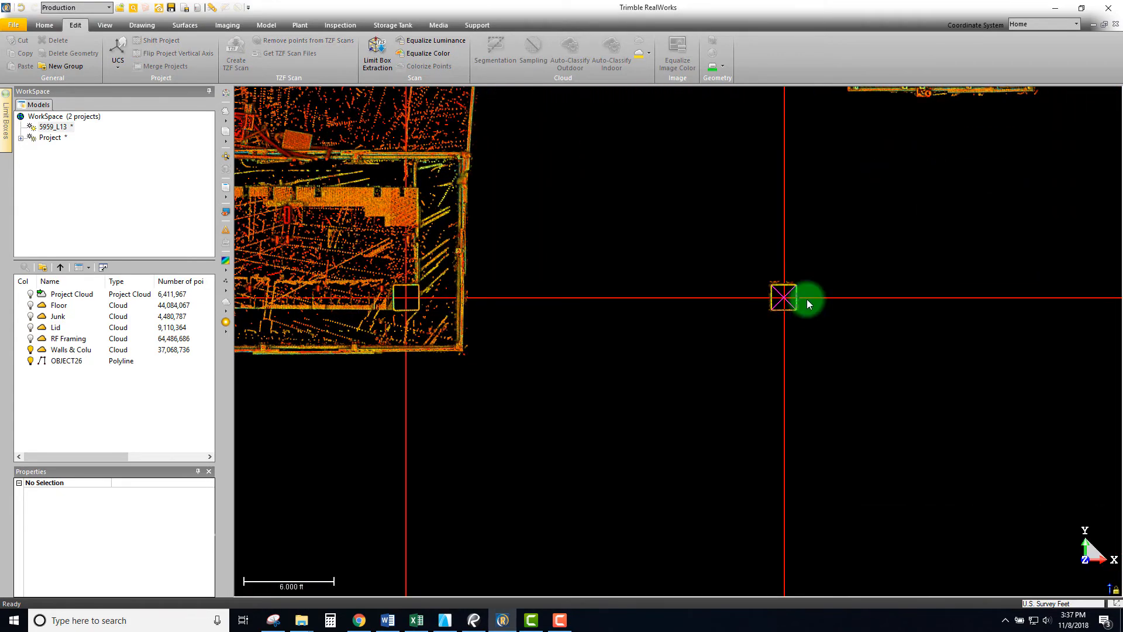
scroll(801, 302, up, 5)
scroll(763, 316, down, 3)
Review the whole Level 13 plan with all columns and perimeter walls against the grid lines
scroll(734, 310, down, 13)
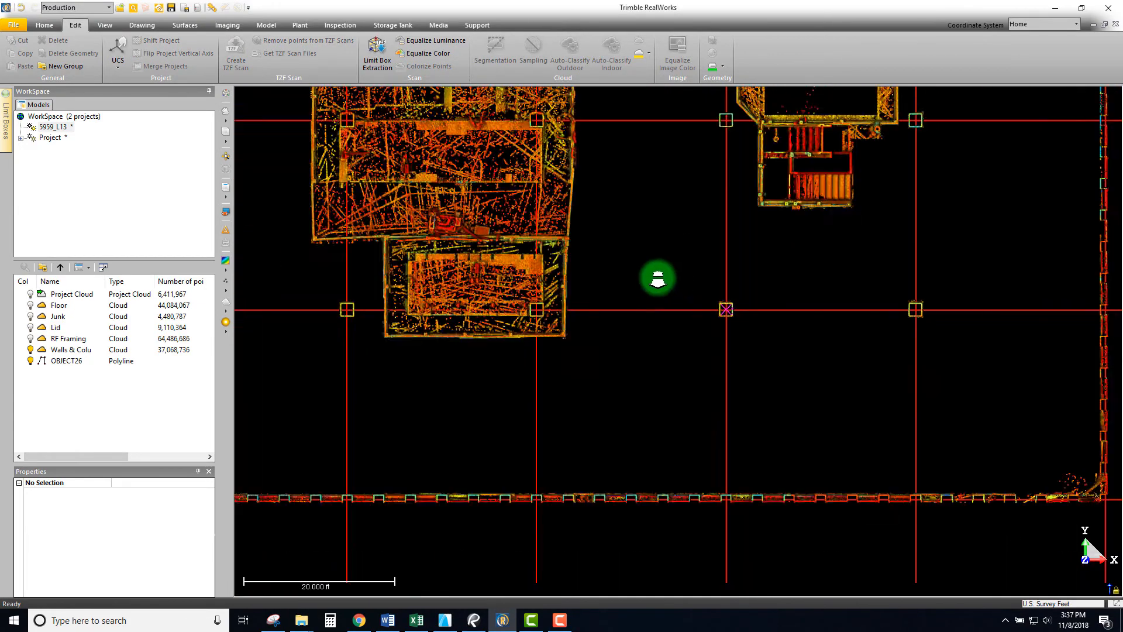
middle_drag(727, 234, 913, 385)
scroll(866, 363, down, 1)
middle_drag(851, 349, 665, 290)
scroll(711, 291, up, 2)
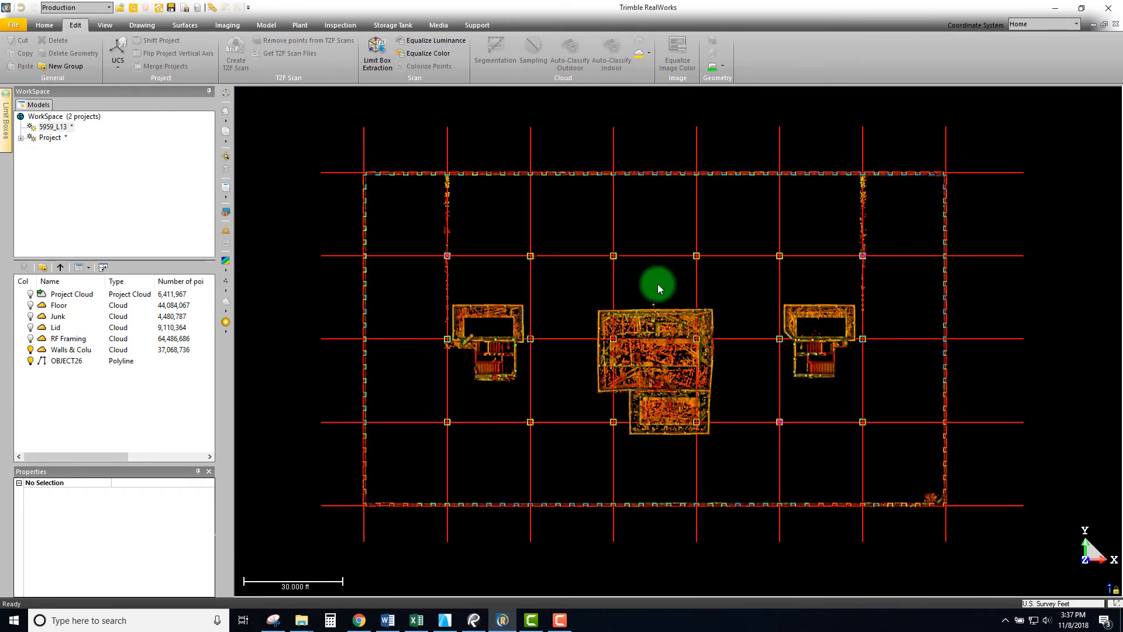
scroll(480, 275, down, 2)
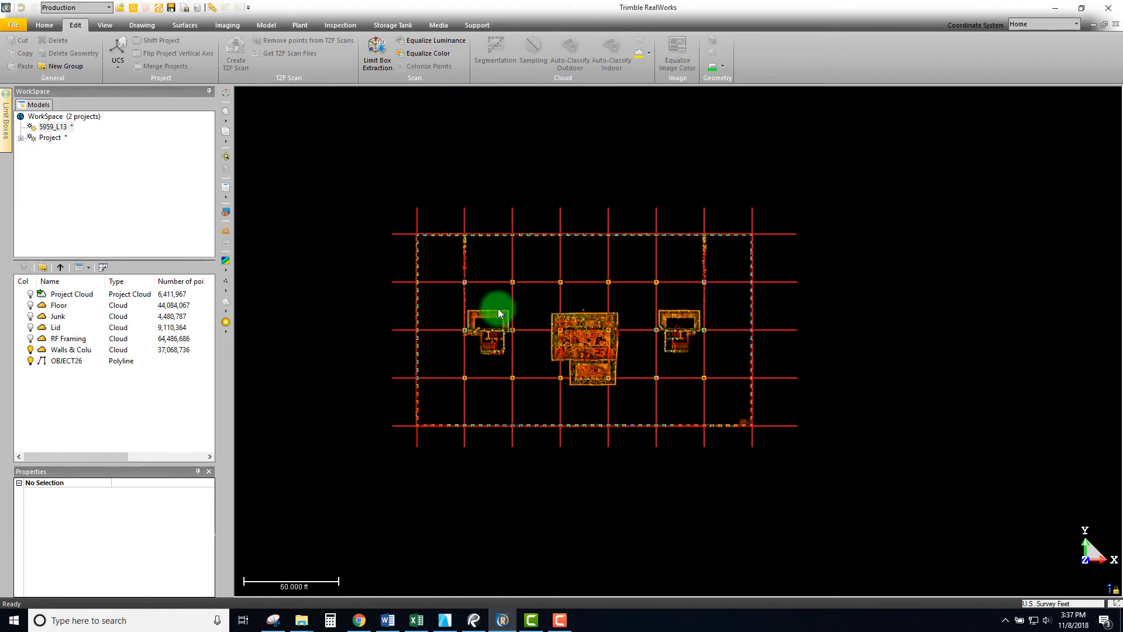
scroll(498, 308, up, 2)
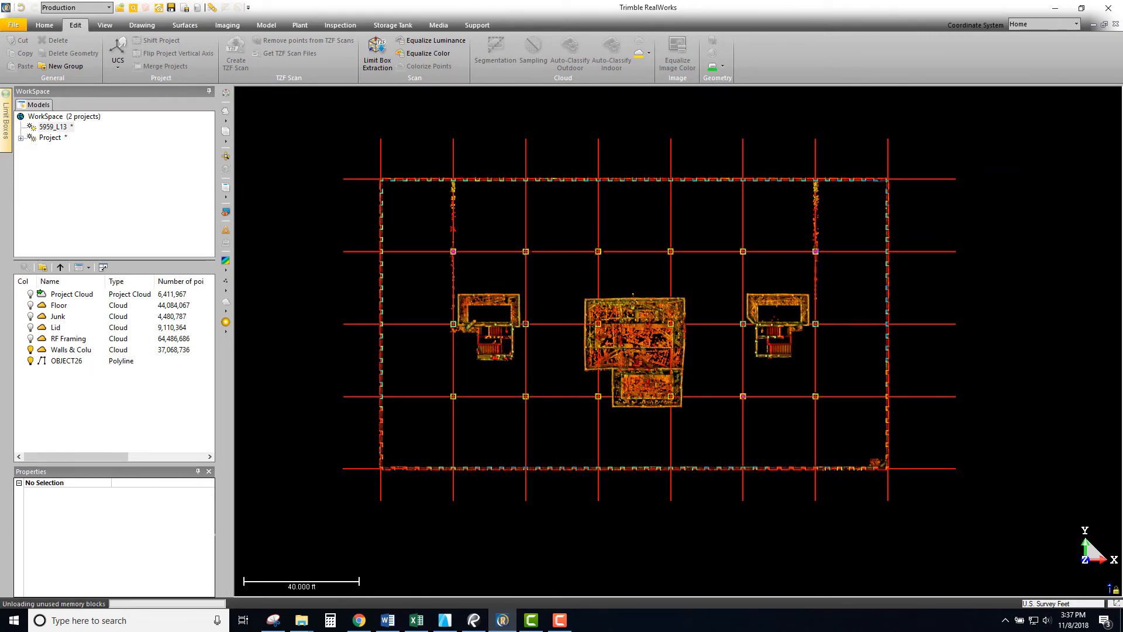
middle_drag(634, 353, 640, 381)
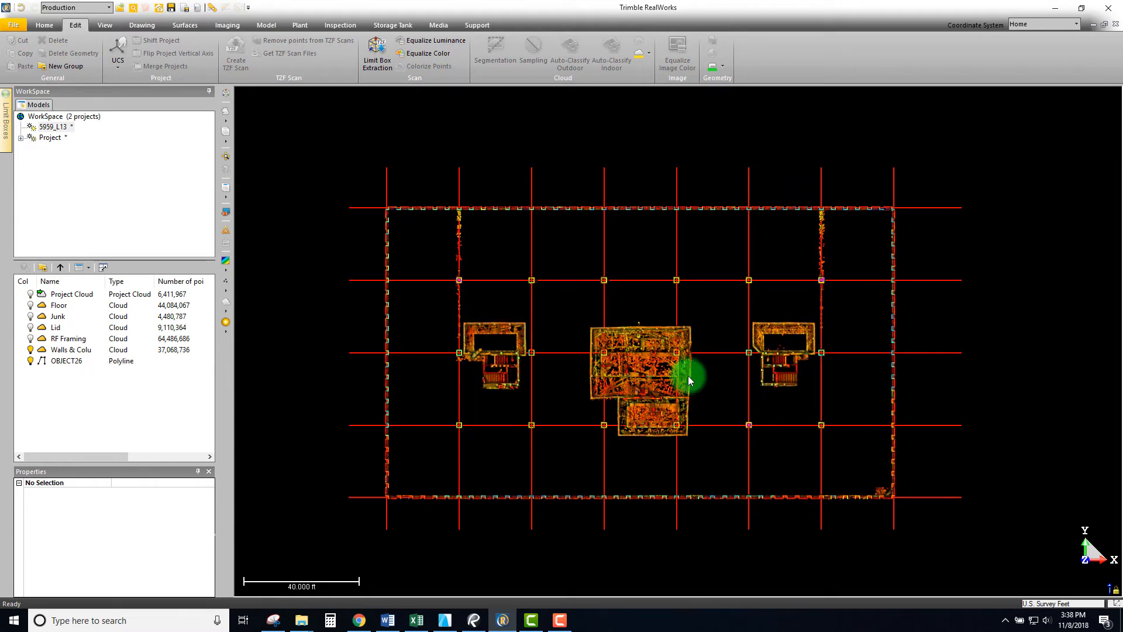
Display the Floor cloud together with the walls and columns, and orbit the level into a 3D view
click(54, 307)
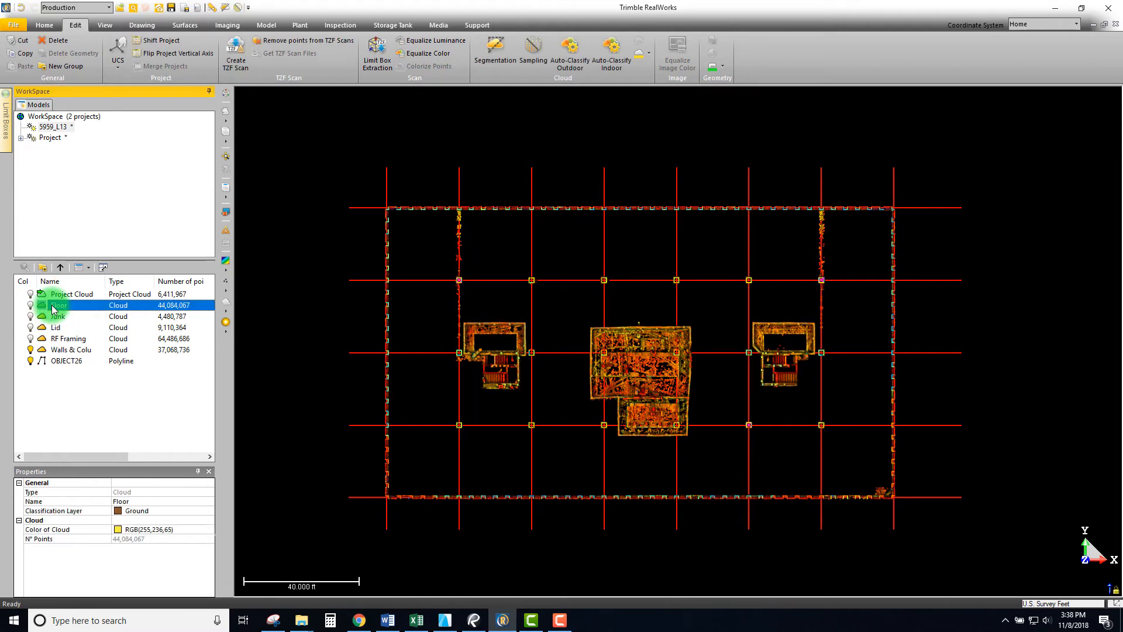
right_click(55, 307)
click(557, 305)
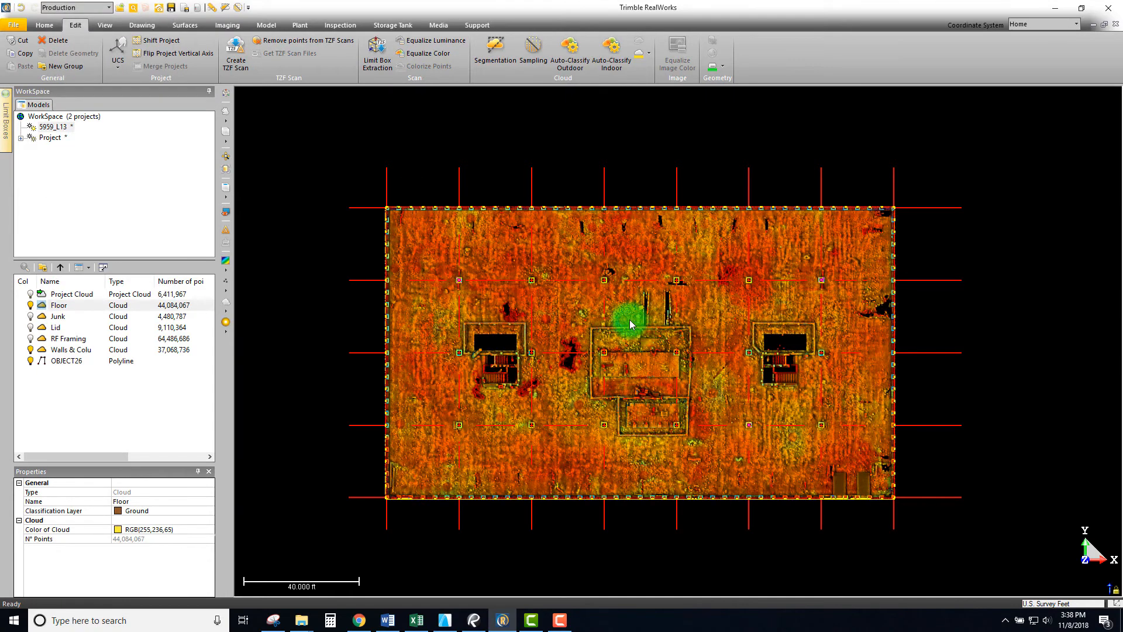
scroll(630, 324, up, 5)
mouse_move(621, 358)
mouse_down()
mouse_move(577, 318)
mouse_move(602, 312)
mouse_up()
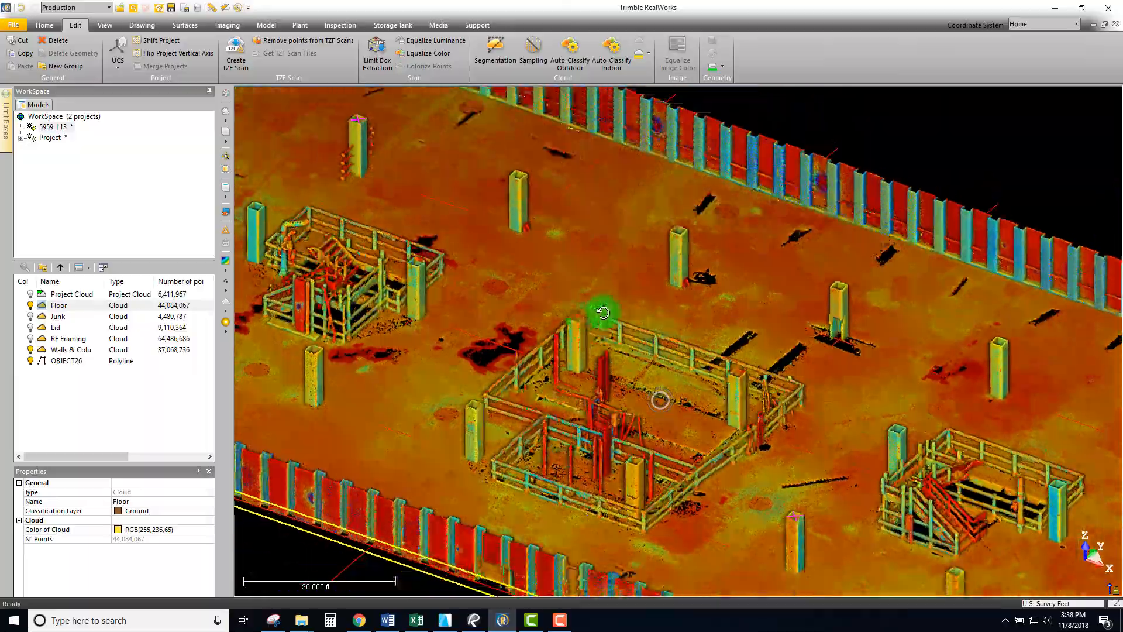
Switch to perspective projection and examine the Level 13 floor, columns, railings and walls up close and as a whole
scroll(687, 286, up, 6)
middle_drag(677, 328, 656, 348)
drag(656, 347, 111, 32)
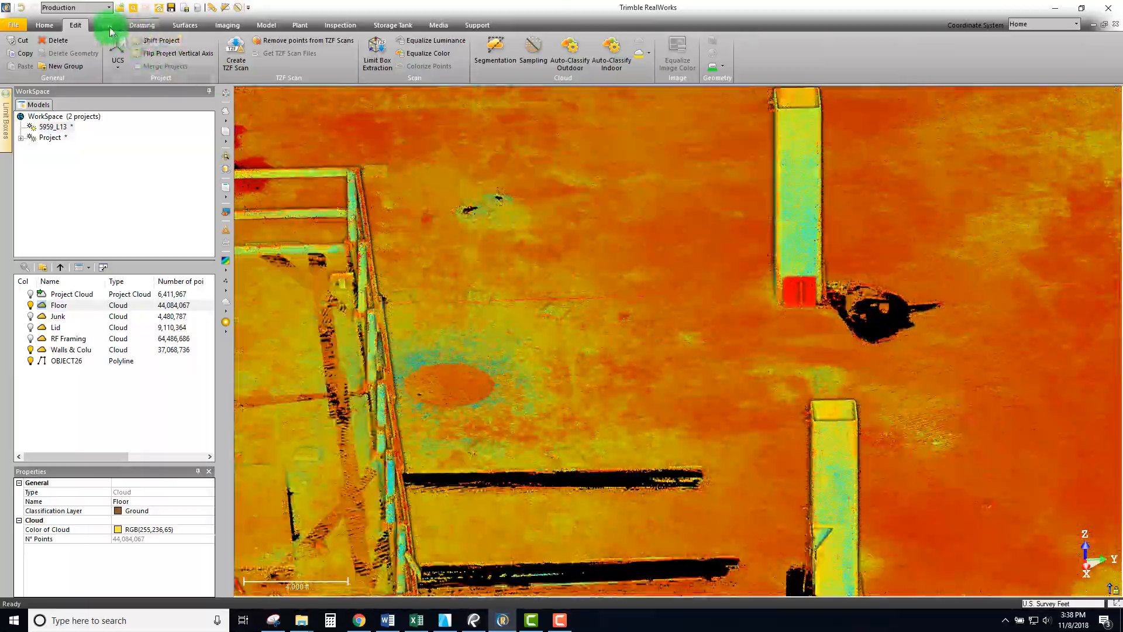
click(106, 25)
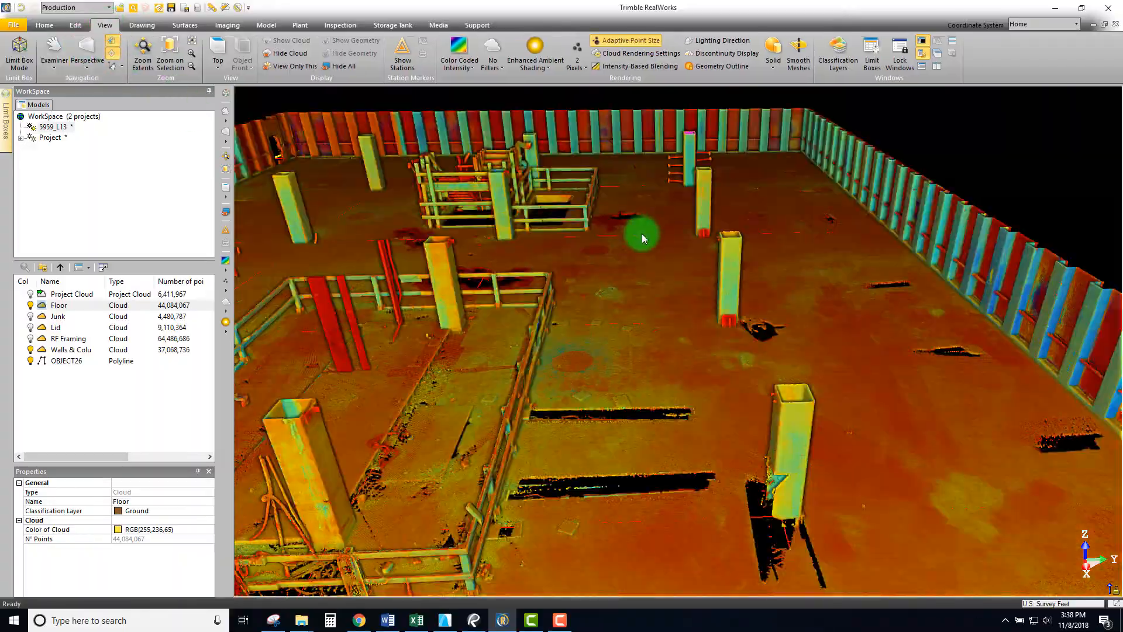
drag(644, 233, 832, 299)
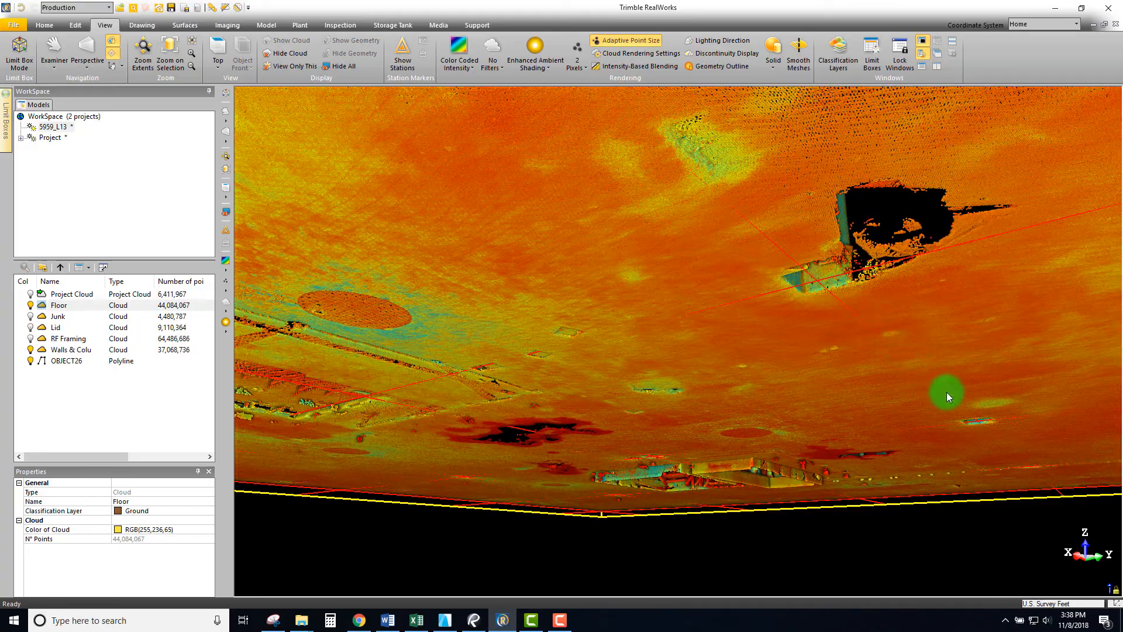
drag(418, 202, 542, 240)
scroll(543, 240, down, 5)
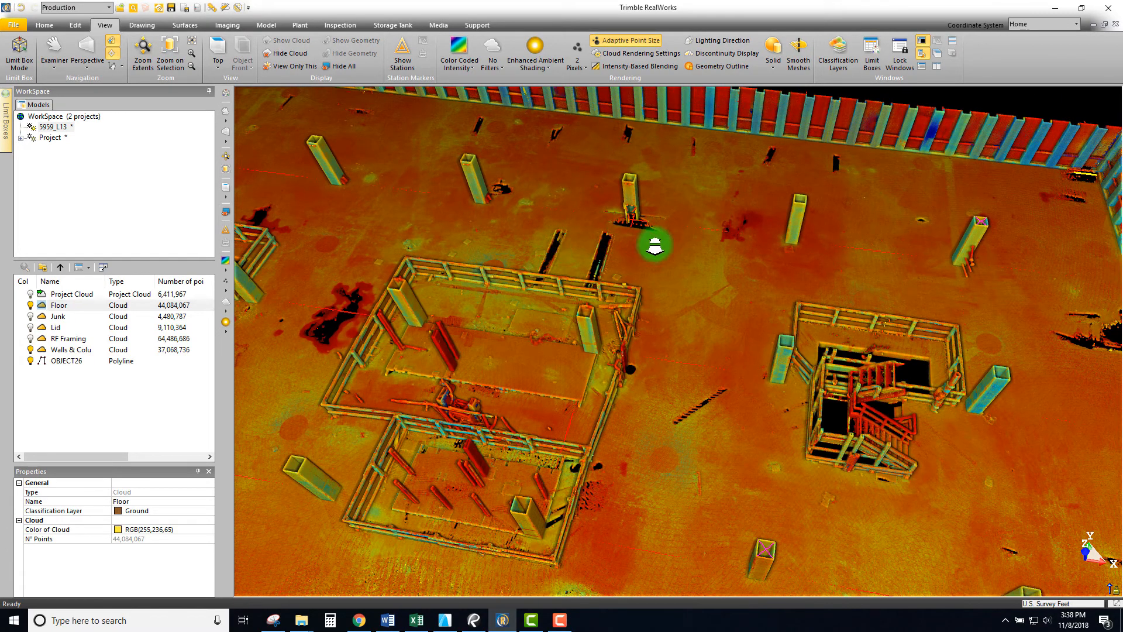
scroll(670, 285, down, 10)
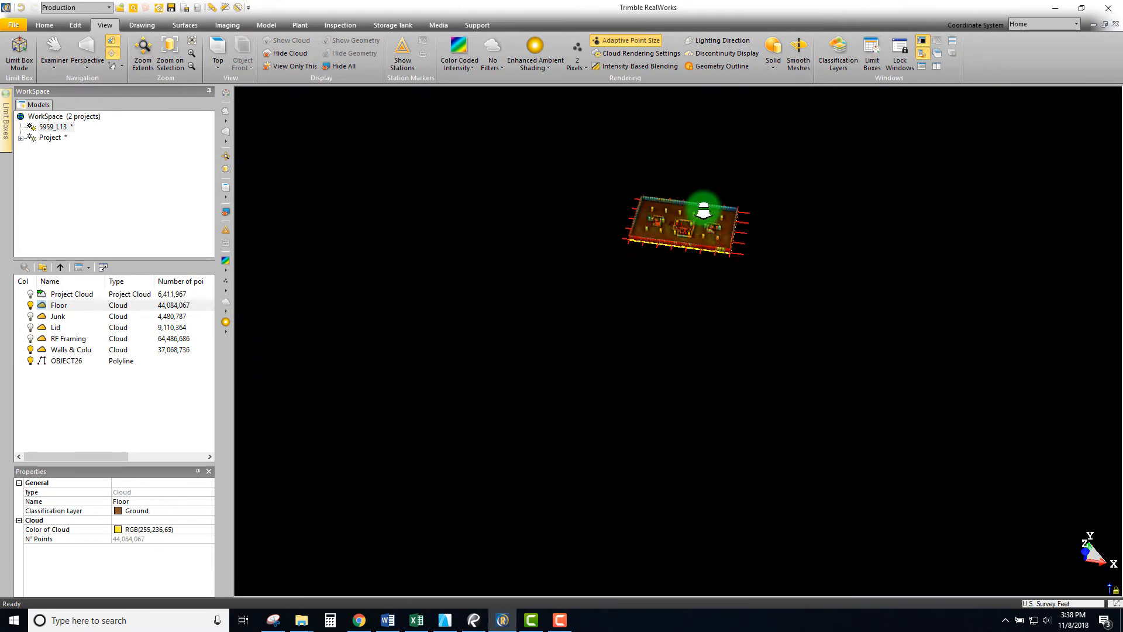
scroll(703, 211, up, 10)
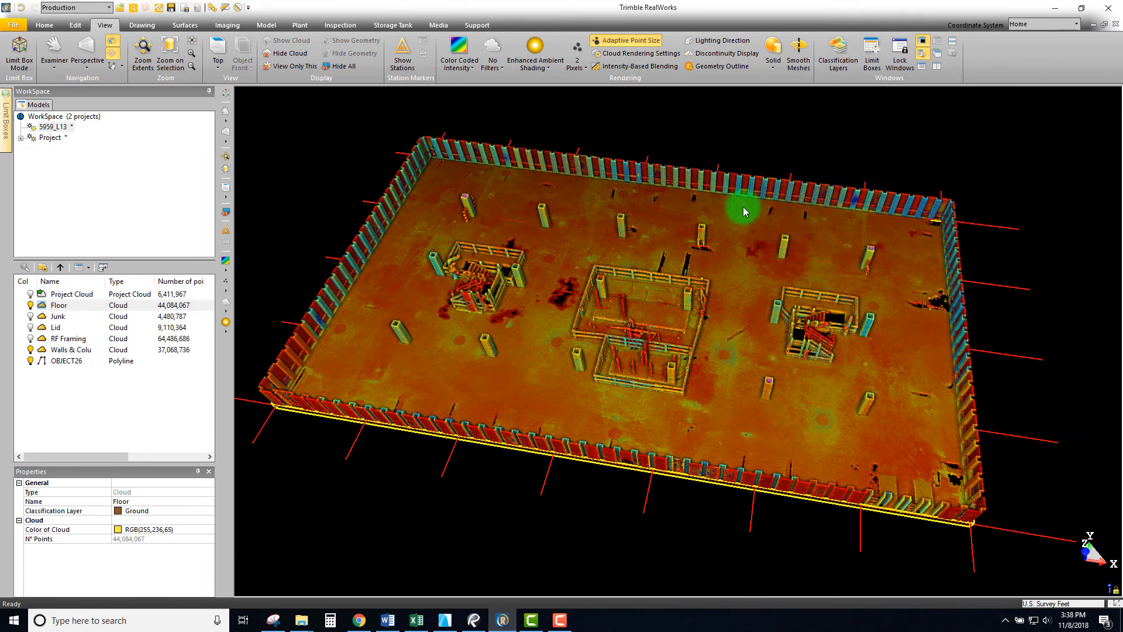
Switch to Excel and look up the L13 RVT elevation in PointCloud Reporting.xlsx for the 5959_L13 project, and return to RealWorks
click(53, 128)
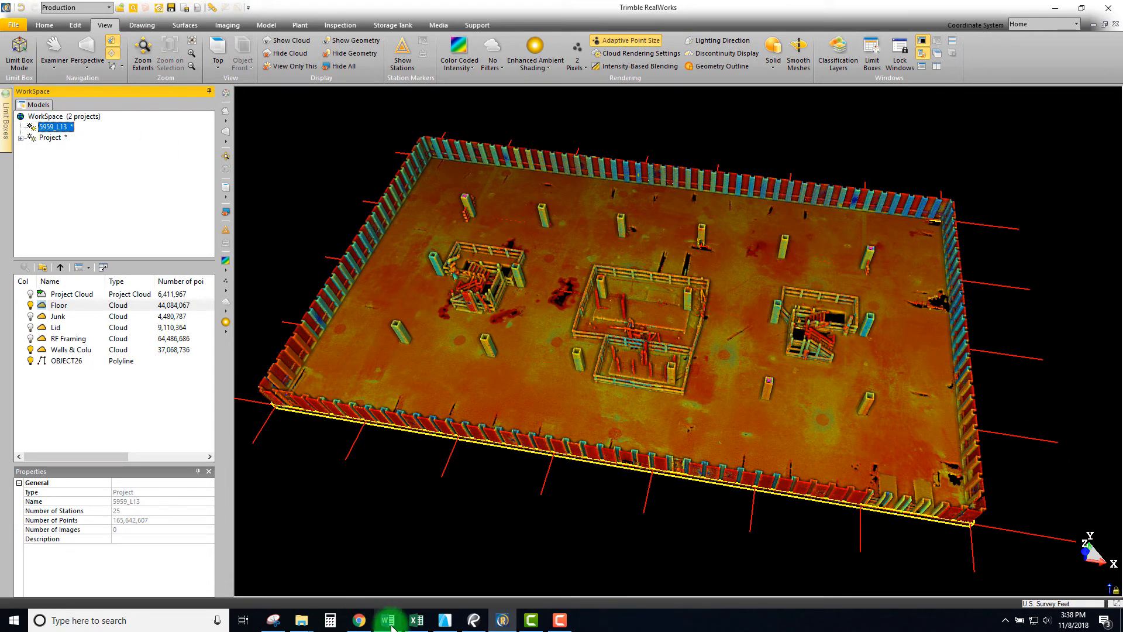
click(413, 623)
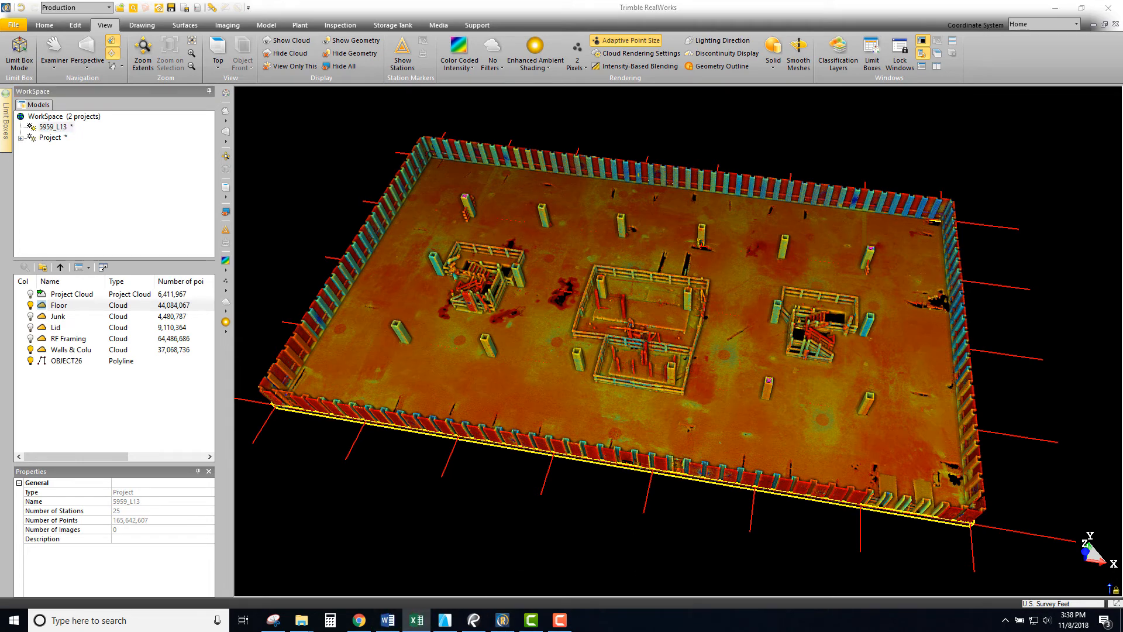
drag(1122, 17, 1024, 34)
click(1016, 230)
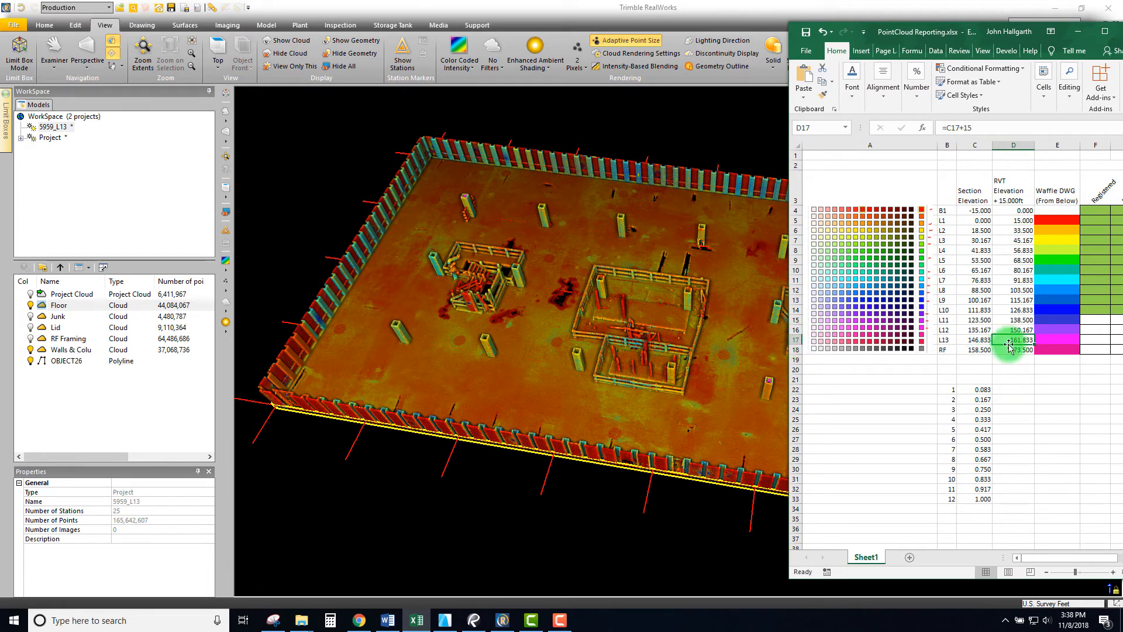
click(652, 252)
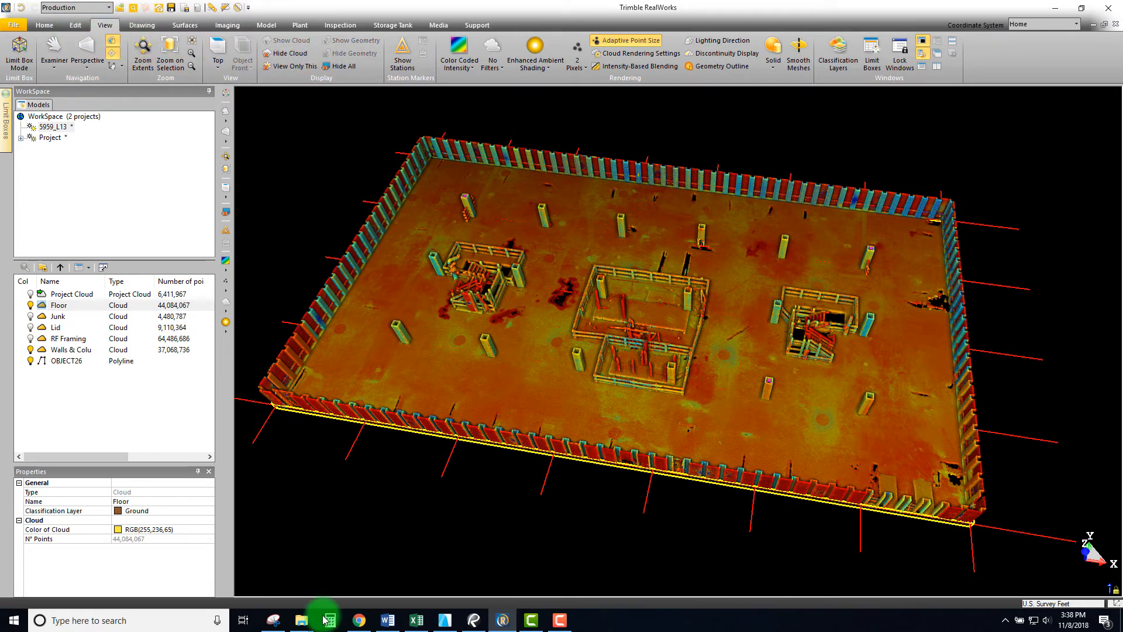
click(417, 625)
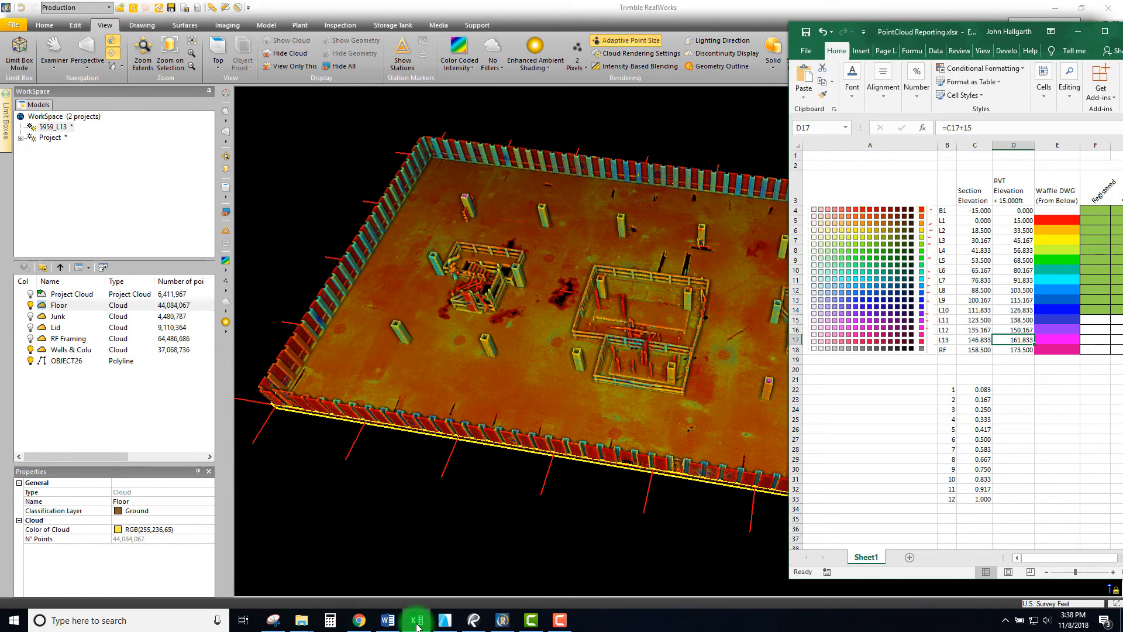
click(417, 625)
Shift the 5959_L13 project by 161.833 ft along the Z axis with no X or Y offset
click(80, 44)
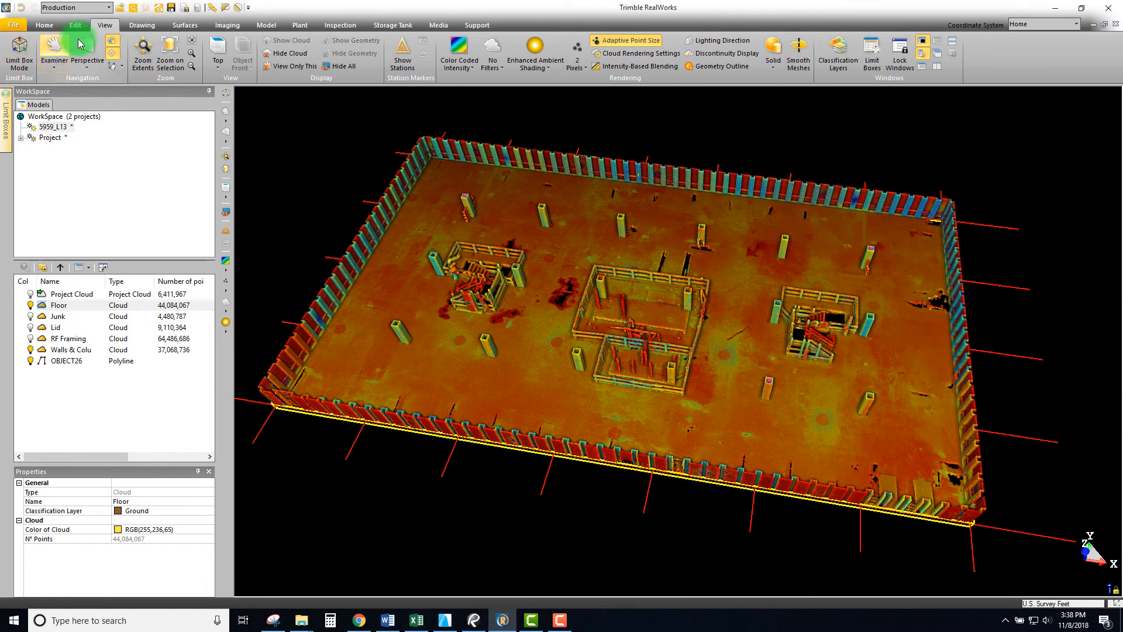
click(74, 26)
click(51, 127)
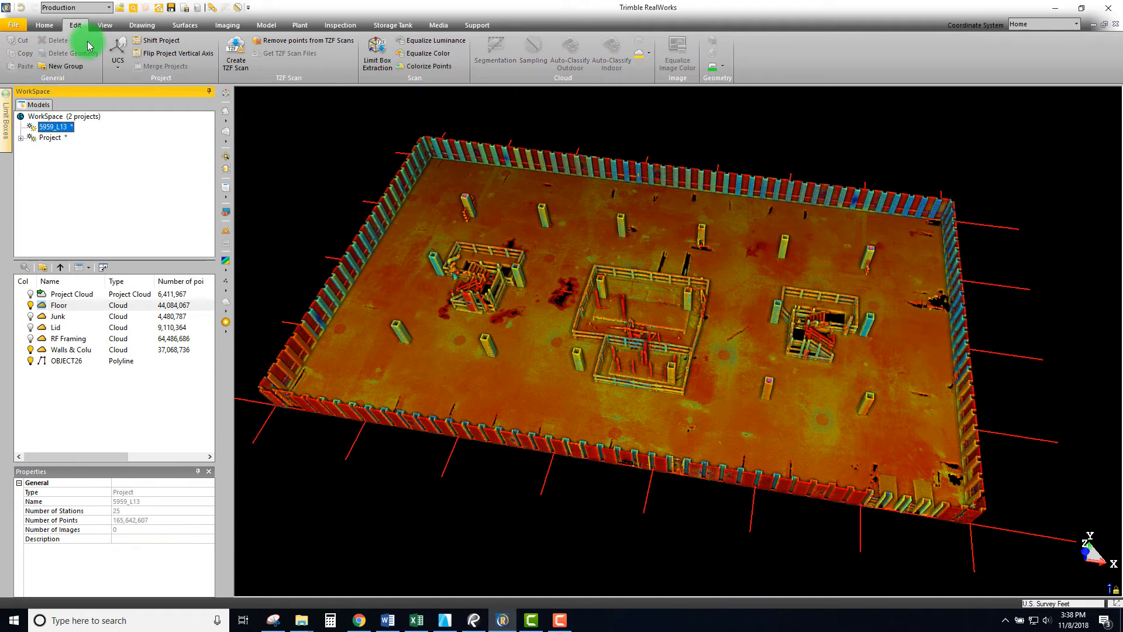
click(156, 41)
click(609, 302)
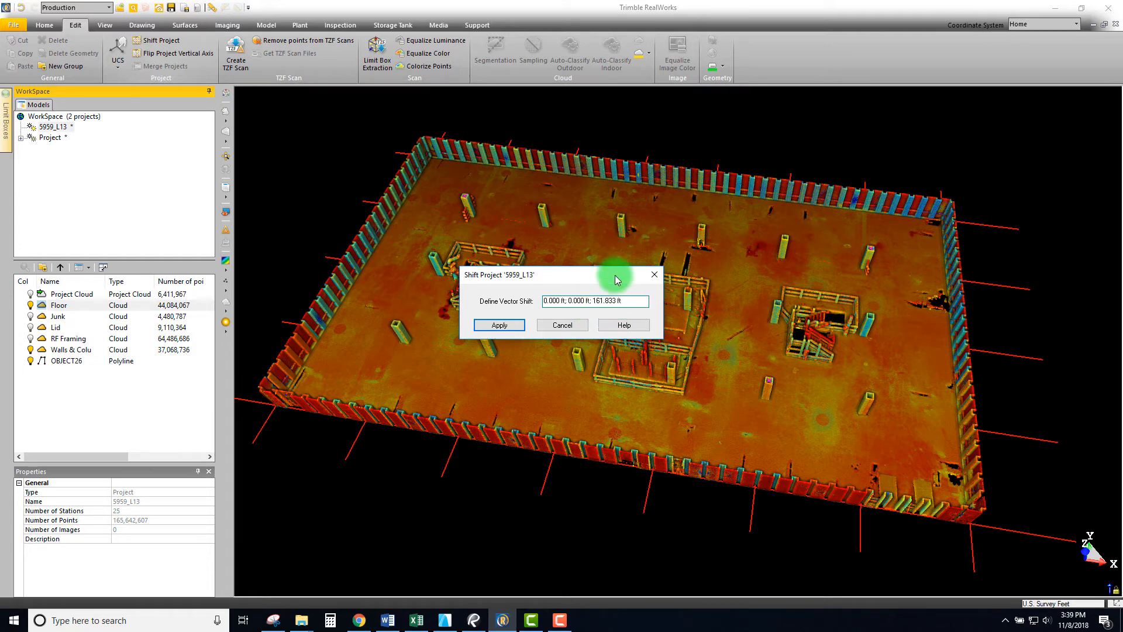
drag(615, 275, 636, 261)
click(525, 318)
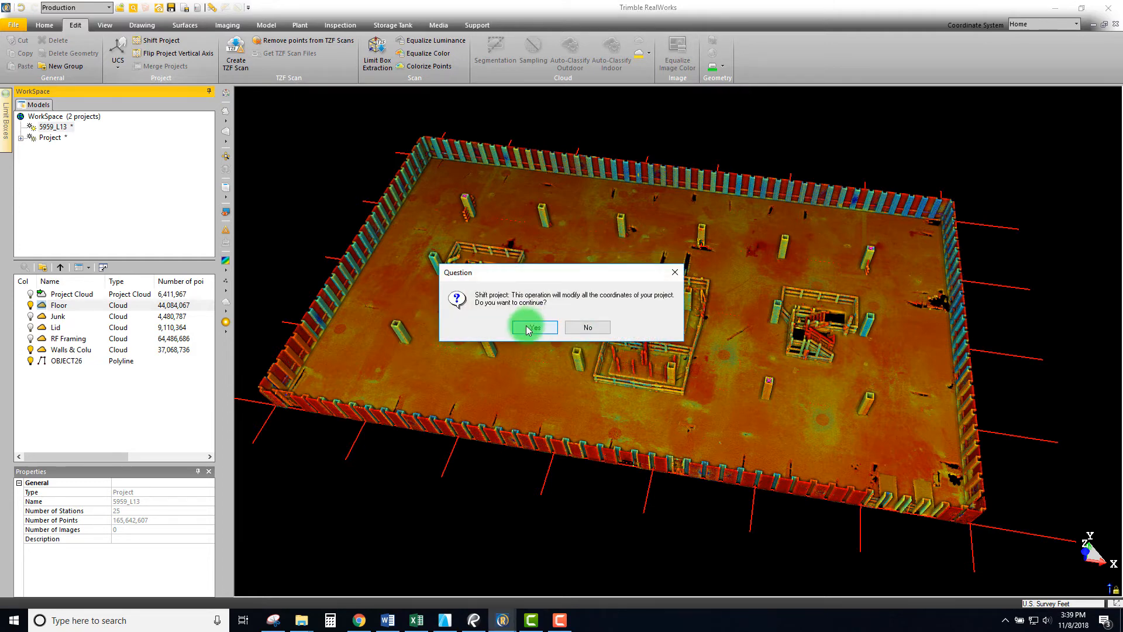
click(526, 324)
Compare the raised level's height with the grid lines in 3D and set a top view in parallel projection
drag(582, 443, 551, 114)
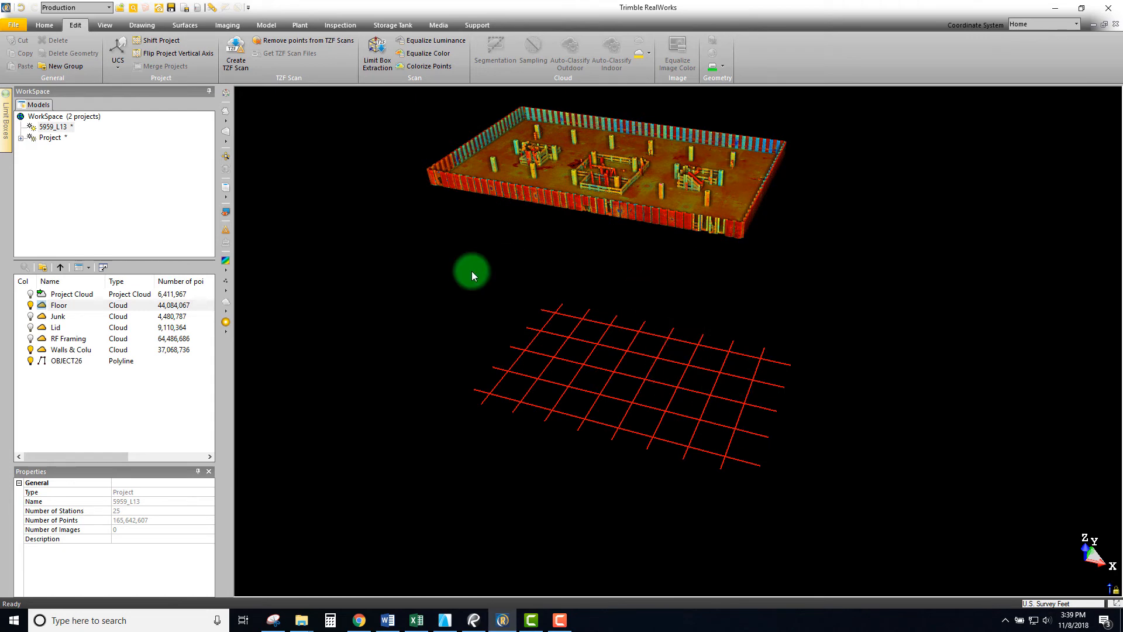
drag(577, 398, 256, 291)
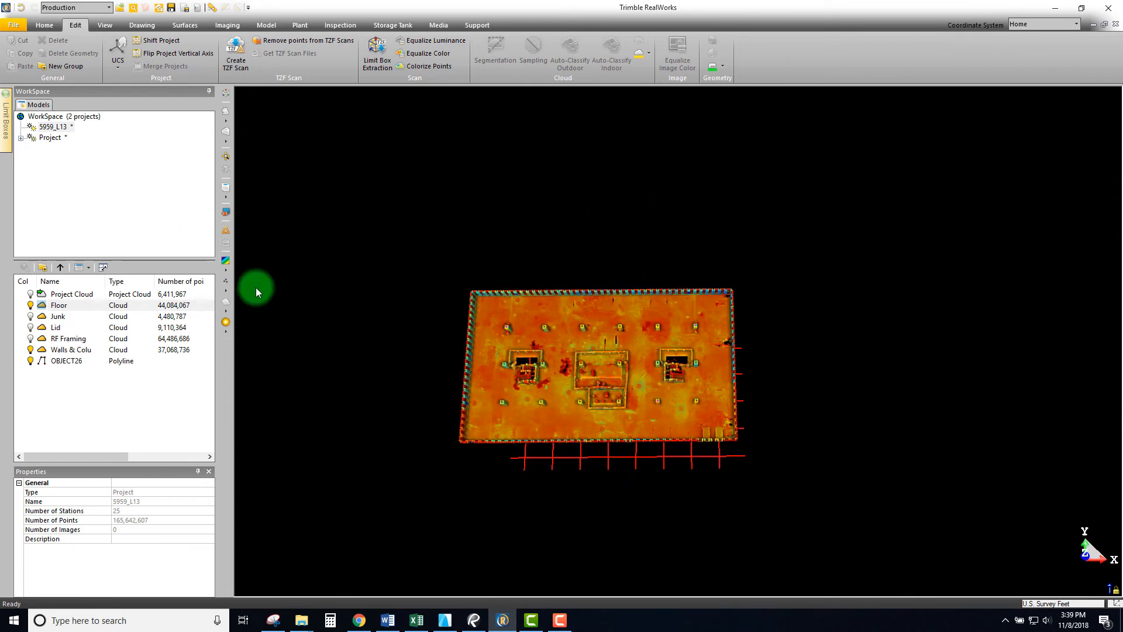
click(103, 24)
click(217, 51)
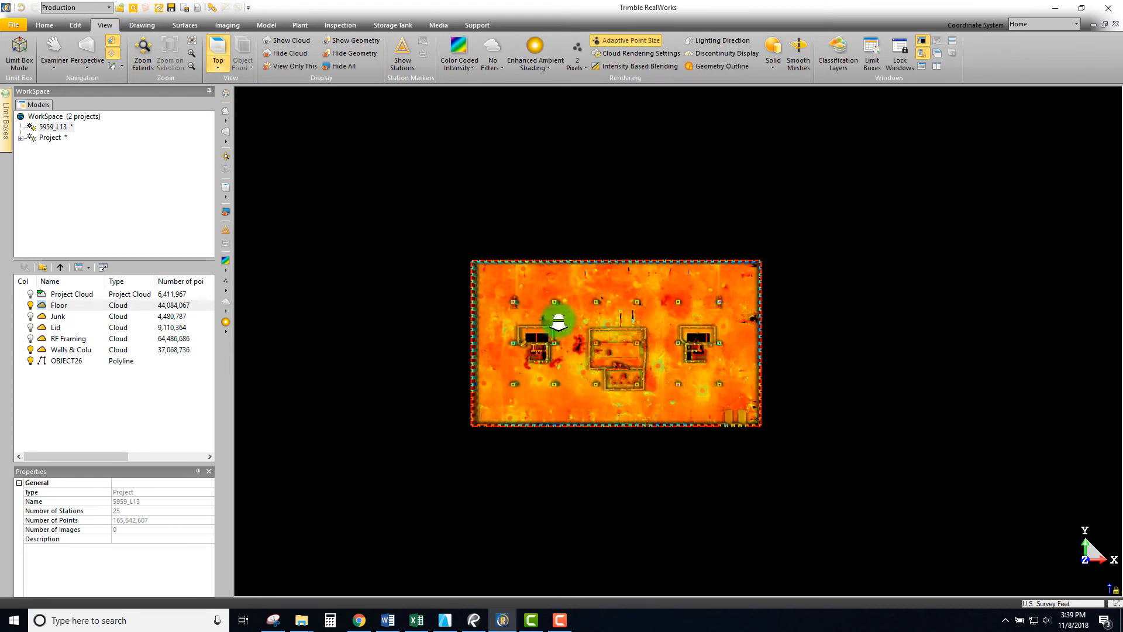
click(225, 187)
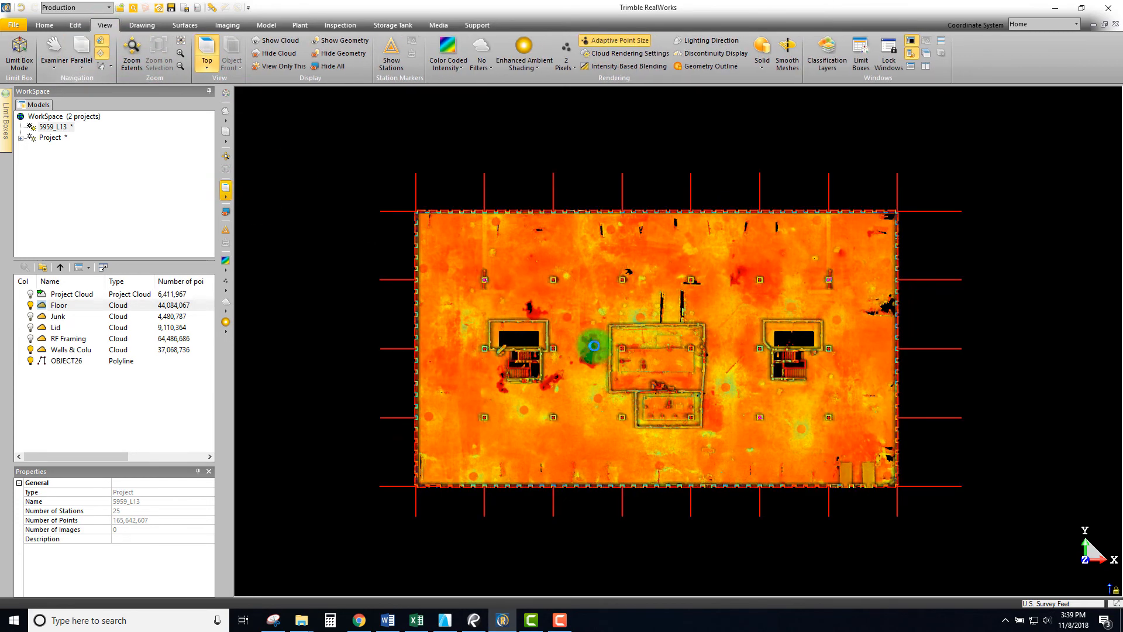
Check the columns and perimeter walls of the raised level against the grid lines in plan, up close and overall
middle_drag(565, 339, 699, 318)
scroll(545, 333, up, 2)
scroll(634, 333, up, 5)
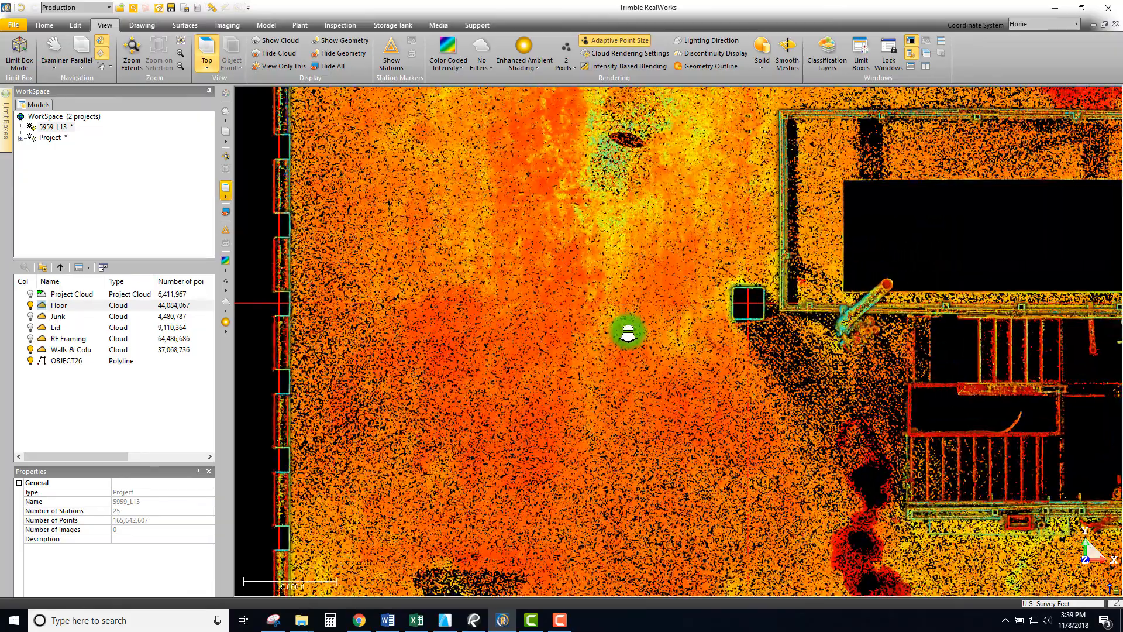
scroll(635, 329, down, 5)
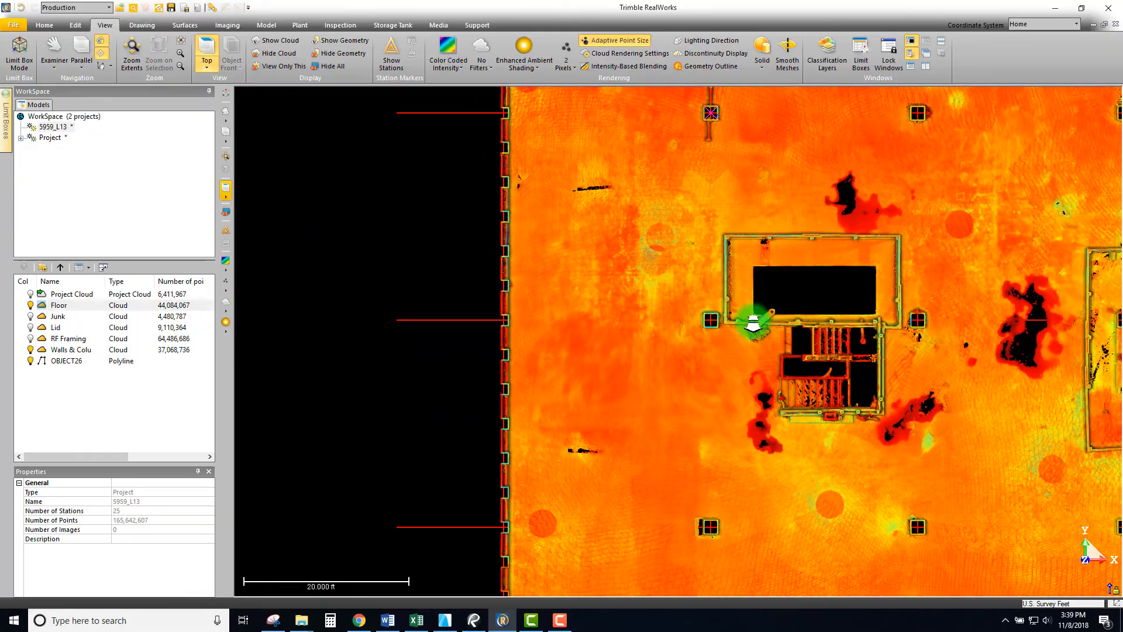
scroll(848, 359, down, 8)
middle_drag(465, 291, 353, 287)
scroll(411, 269, down, 7)
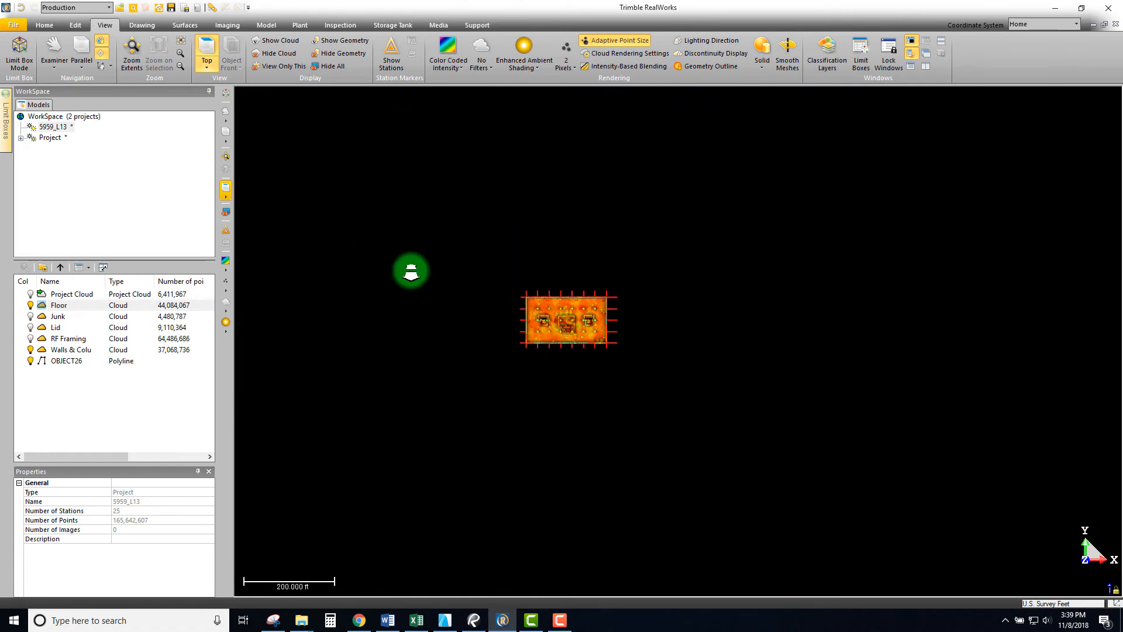
scroll(412, 269, up, 6)
scroll(745, 401, up, 5)
scroll(769, 363, up, 2)
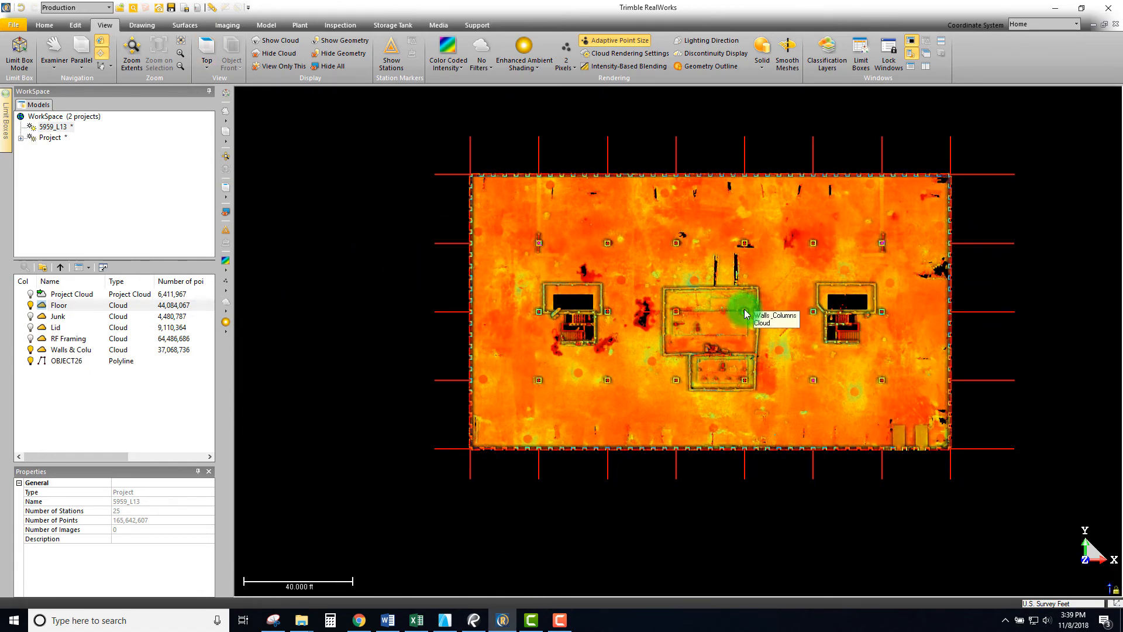
middle_drag(710, 309, 706, 323)
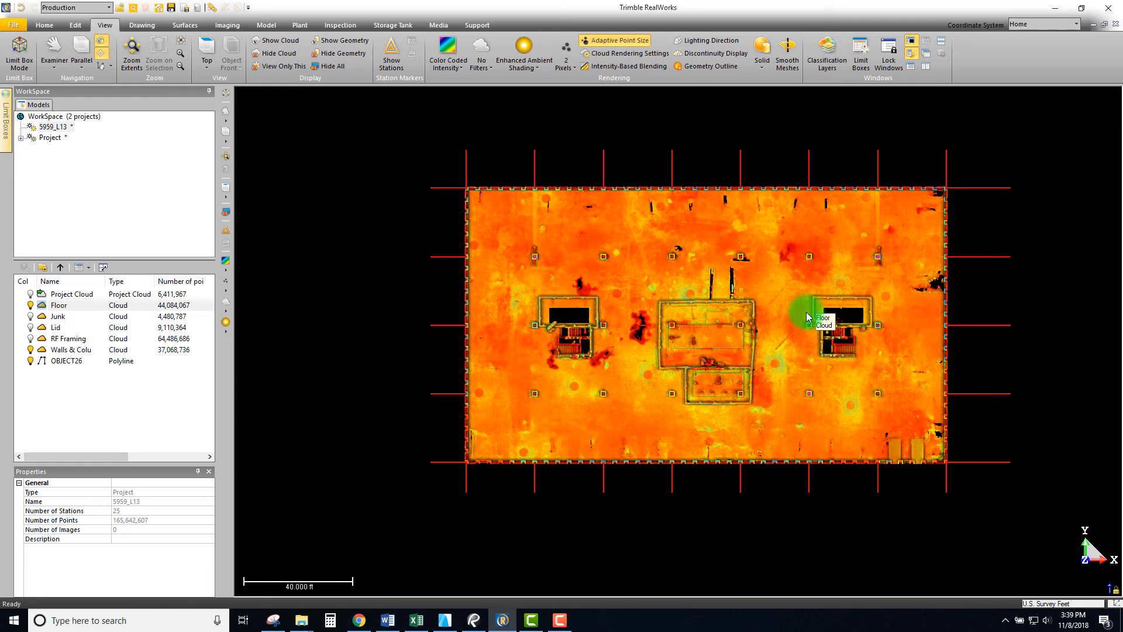
Orbit the raised level into an angled 3D view and review its floor, columns and walls above the grid
mouse_move(807, 391)
mouse_down()
mouse_move(727, 321)
mouse_move(715, 283)
mouse_move(690, 274)
mouse_up()
click(142, 26)
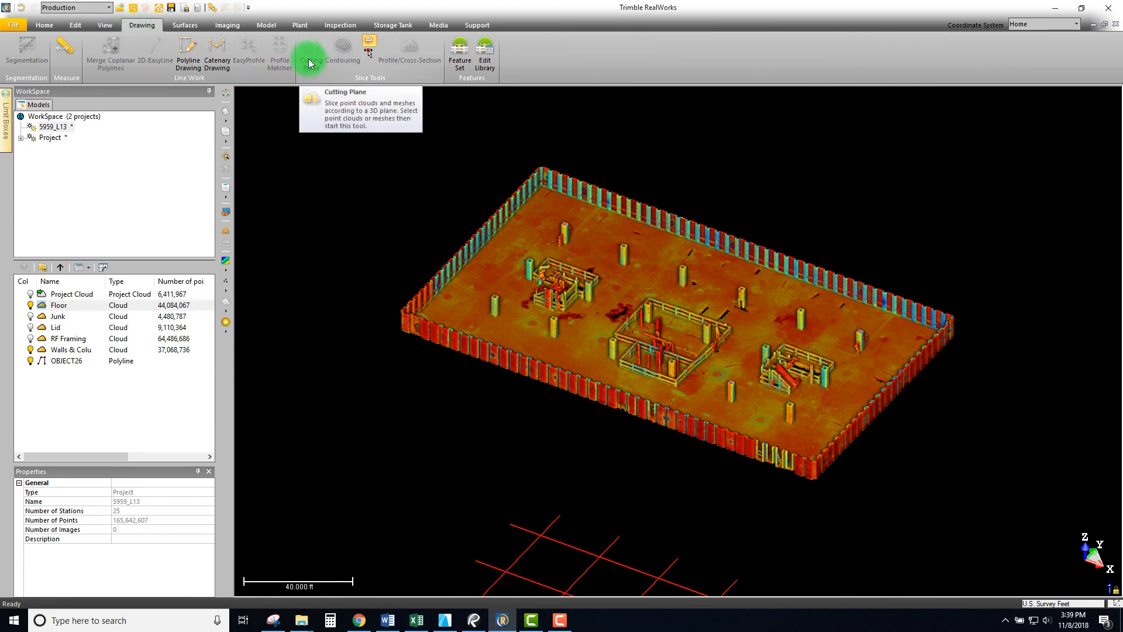
middle_drag(652, 332, 676, 329)
scroll(682, 337, up, 2)
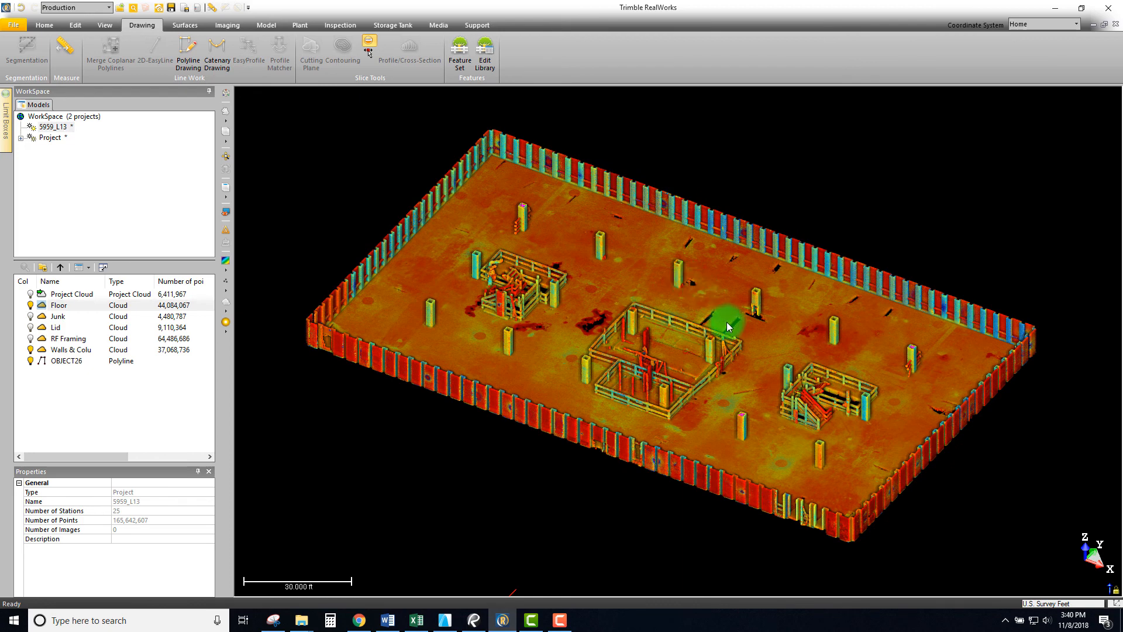
middle_drag(719, 316, 720, 323)
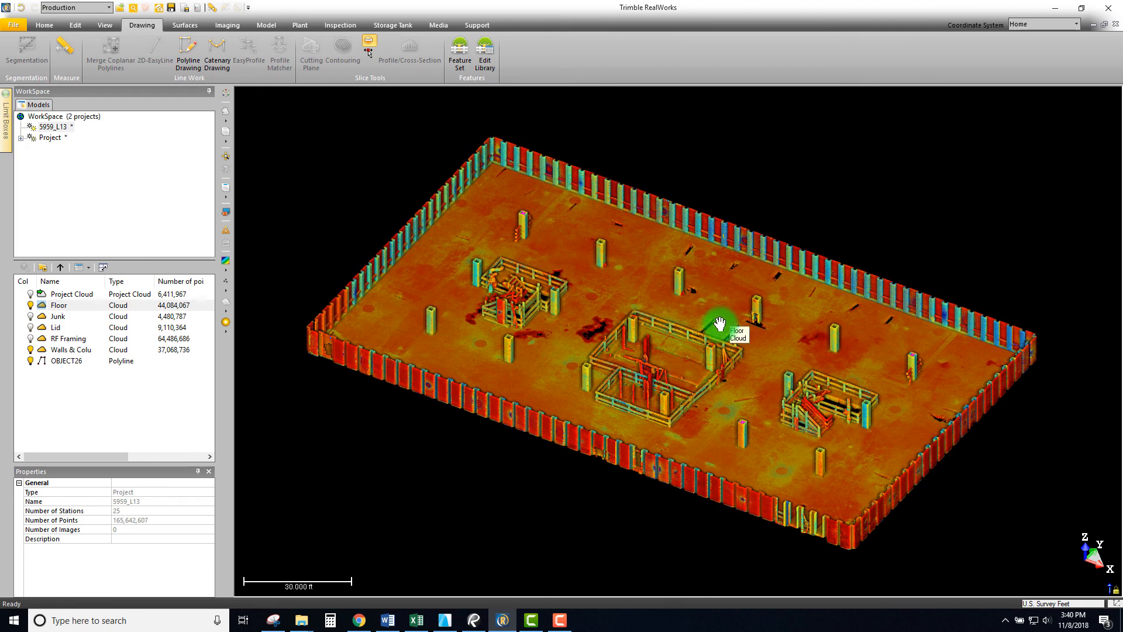
middle_drag(690, 306, 690, 311)
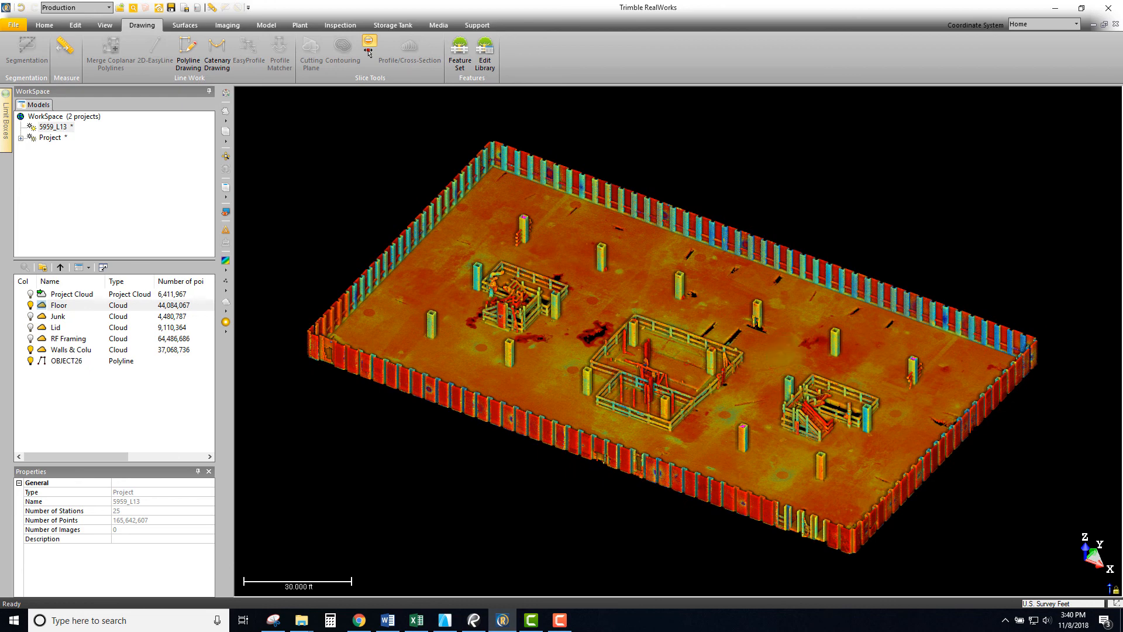